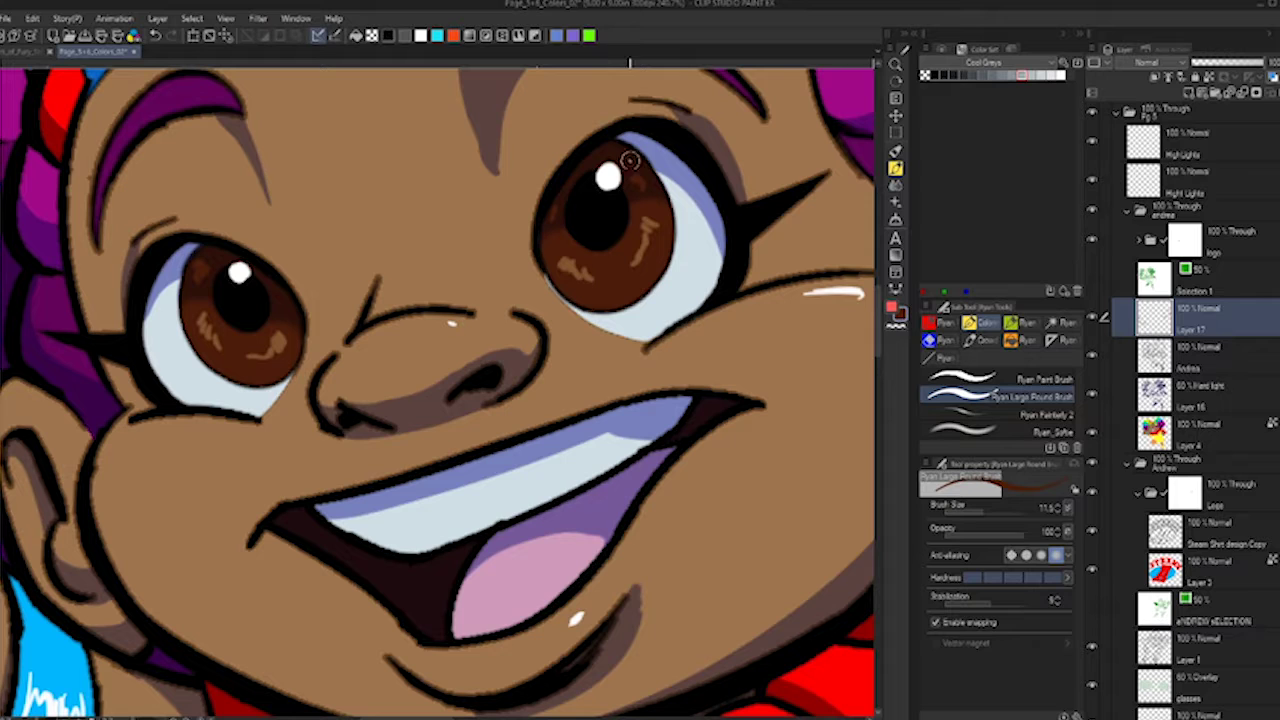
- On Layer 4, sample the skin tone and retouch the thumb's fingernail on the raised fist, undoing the last stroke
left_click_drag(538, 335, 481, 238)
scroll(481, 238, "down", 5)
left_click_drag(598, 196, 540, 184)
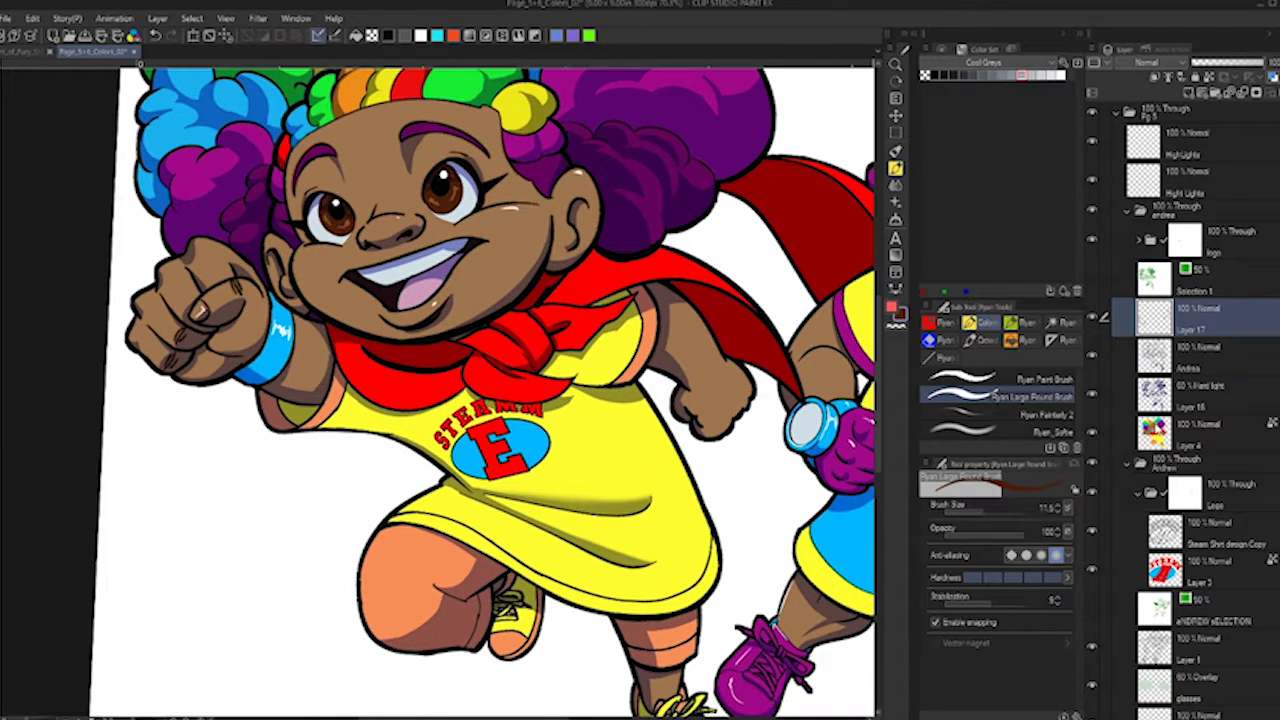
left_click(1200, 434)
scroll(250, 281, "up", 5)
left_click_drag(250, 281, 515, 164)
left_click(337, 247, "alt")
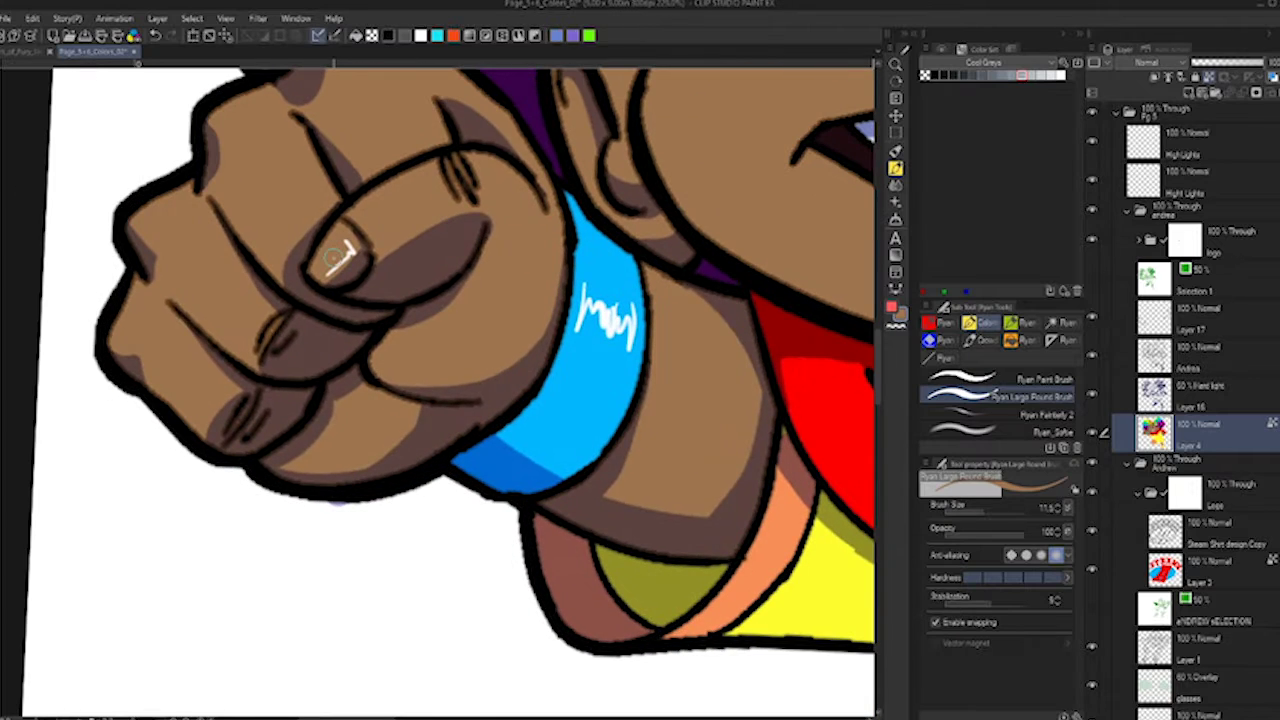
key("c")
left_click_drag(330, 244, 313, 216)
key("c")
mouse_move(344, 228)
left_mouse_down()
mouse_move(317, 262)
mouse_move(331, 283)
mouse_move(310, 269)
mouse_move(340, 241)
left_mouse_up()
key("ctrl+z")
scroll(516, 135, "down", 4)
left_click(1172, 396)
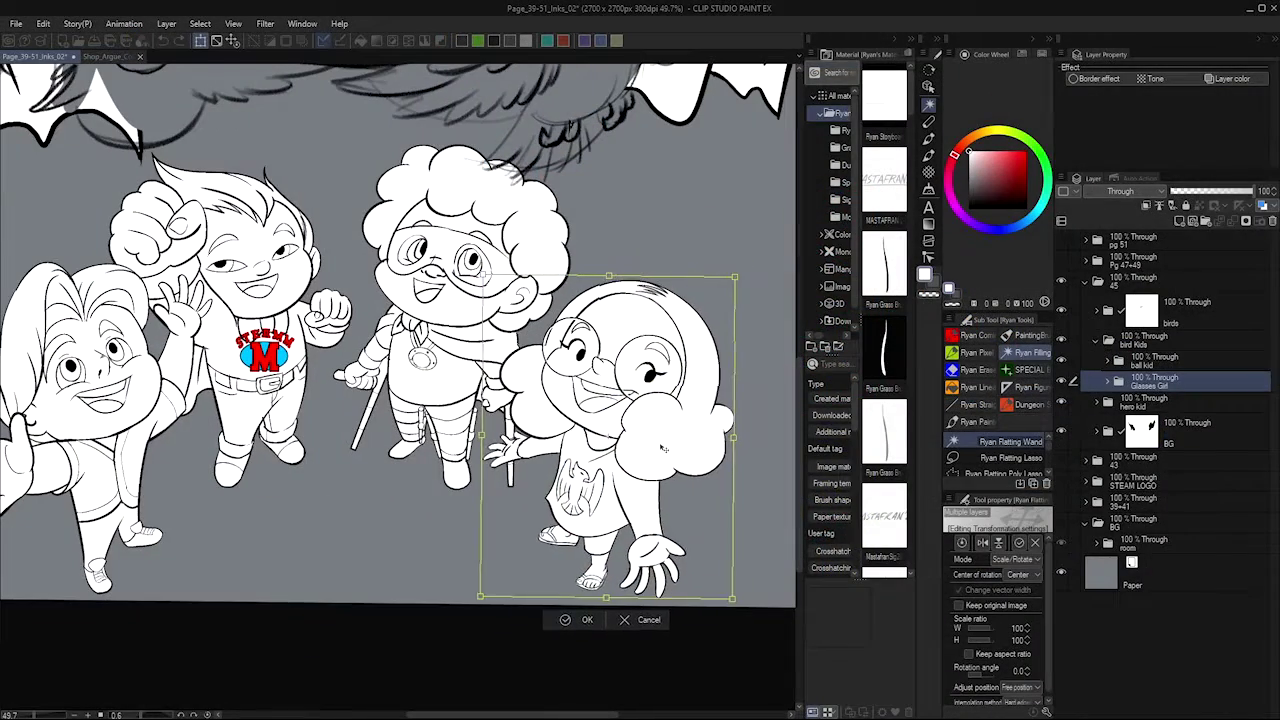
- Move the Glasses Girl folder's artwork slightly down and to the left, and apply the transformation
left_click_drag(663, 449, 660, 456)
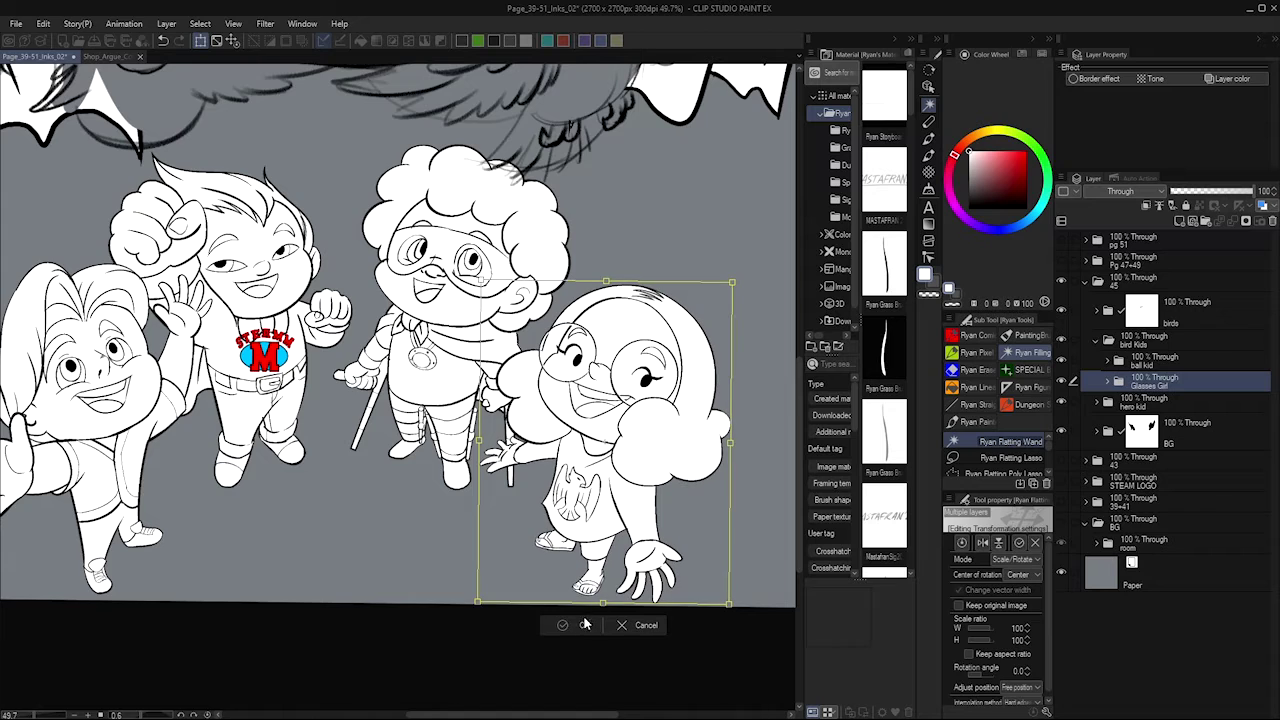
left_click(586, 623)
key("ctrl+0")
scroll(698, 489, "down", 2)
- Check the character folders inside the hero kid folder, and collapse the hero kid and bird Kids folders
left_click(1150, 362)
left_click(1096, 402)
left_click(1062, 443)
left_click(1107, 423)
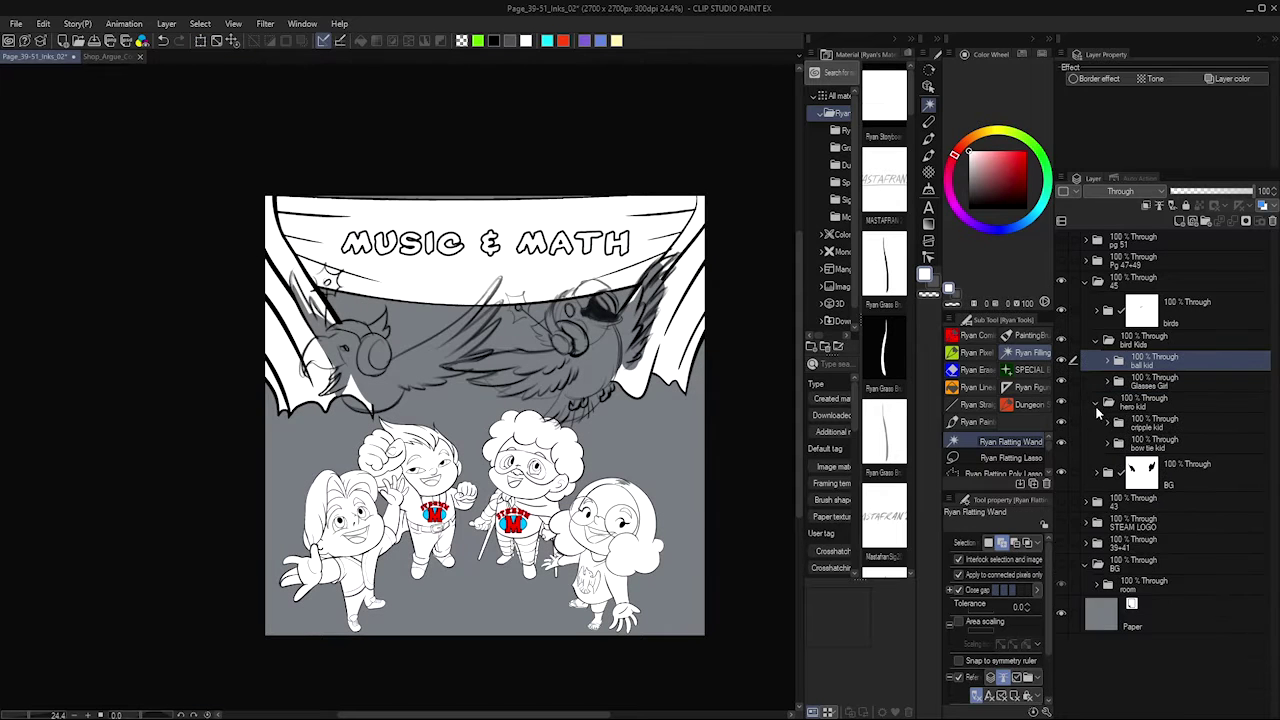
left_click(1097, 402)
left_click(1096, 340)
- Undo the deletion on the birds folder, expand the folder and remove only its layer mask
left_click(1142, 310)
left_click(1273, 221)
key("ctrl+z")
left_click(1097, 310)
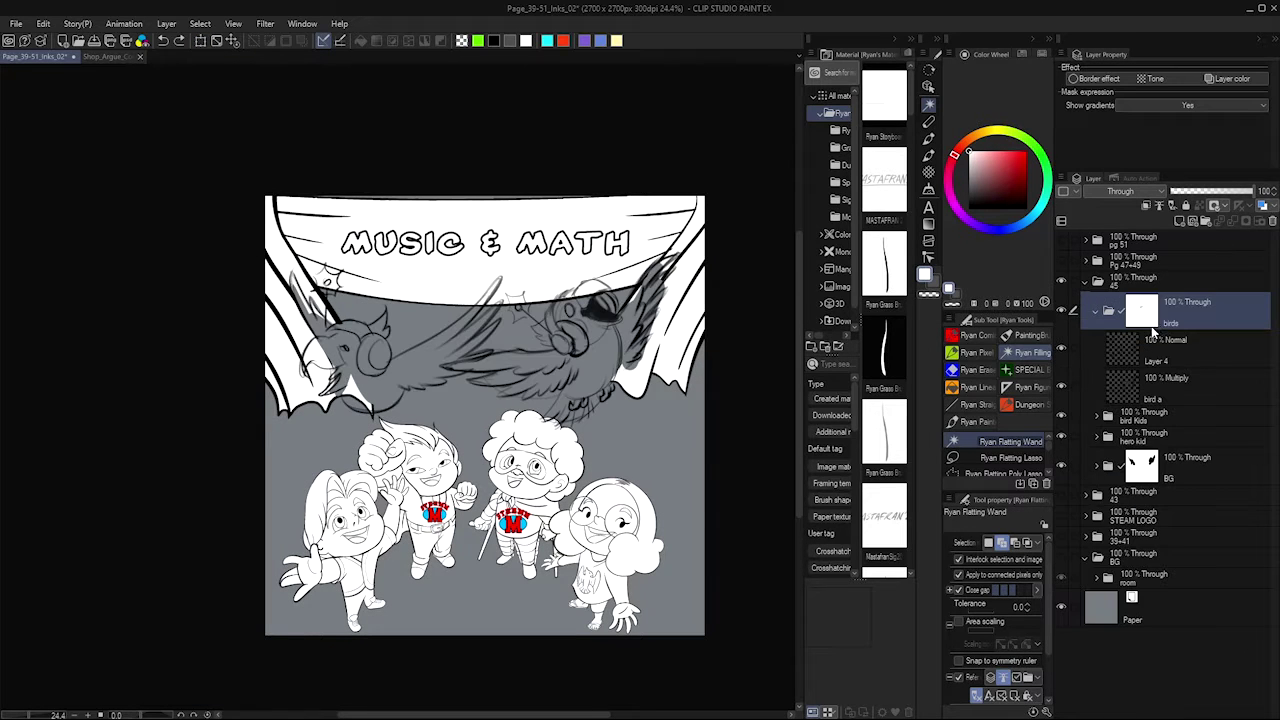
left_click_drag(1144, 312, 1273, 221)
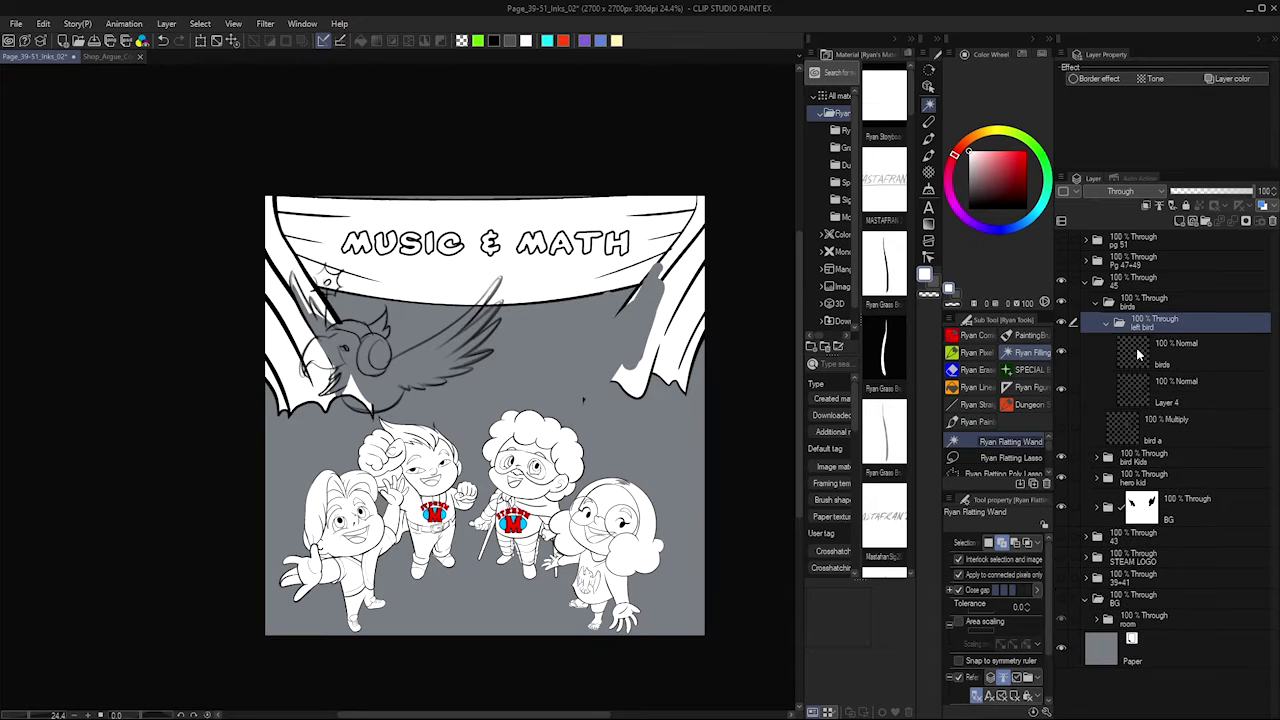
- Select the birds layer in the left bird folder and switch to a painting brush for the parrot's head
left_click(1137, 354)
left_click_drag(338, 361, 482, 418)
scroll(482, 418, "up", 8)
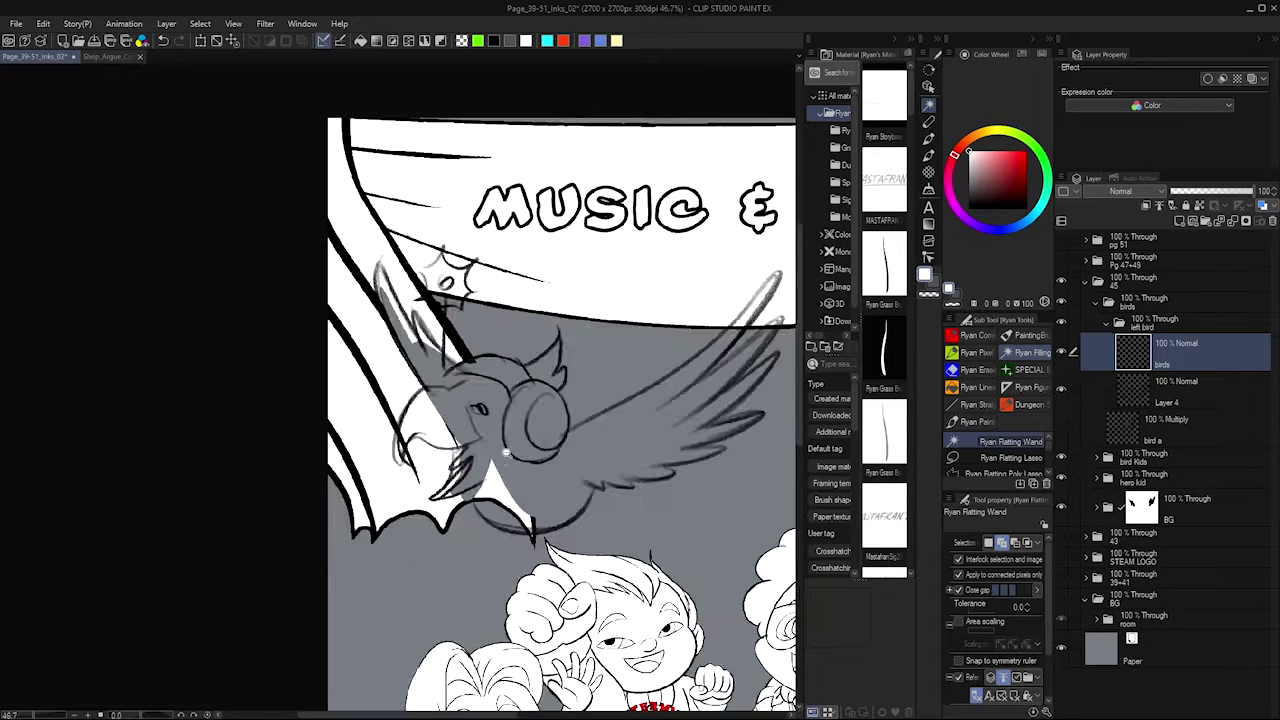
key("b")
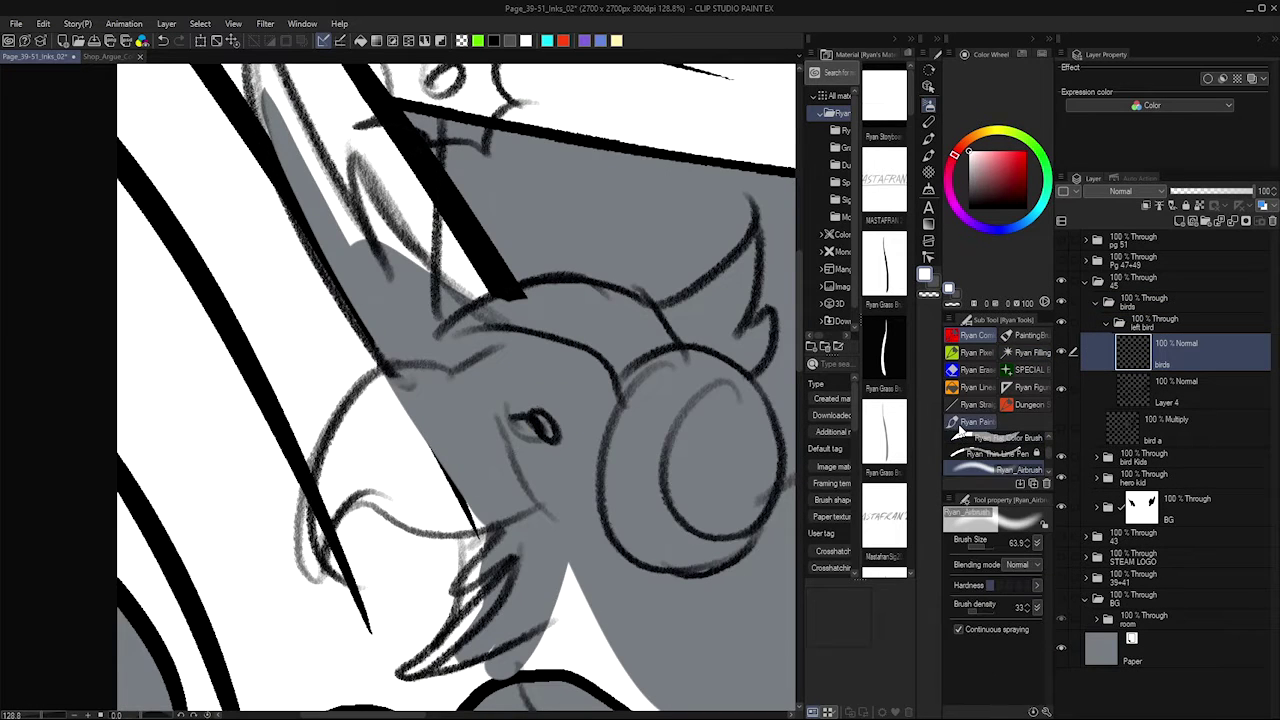
left_click(940, 258)
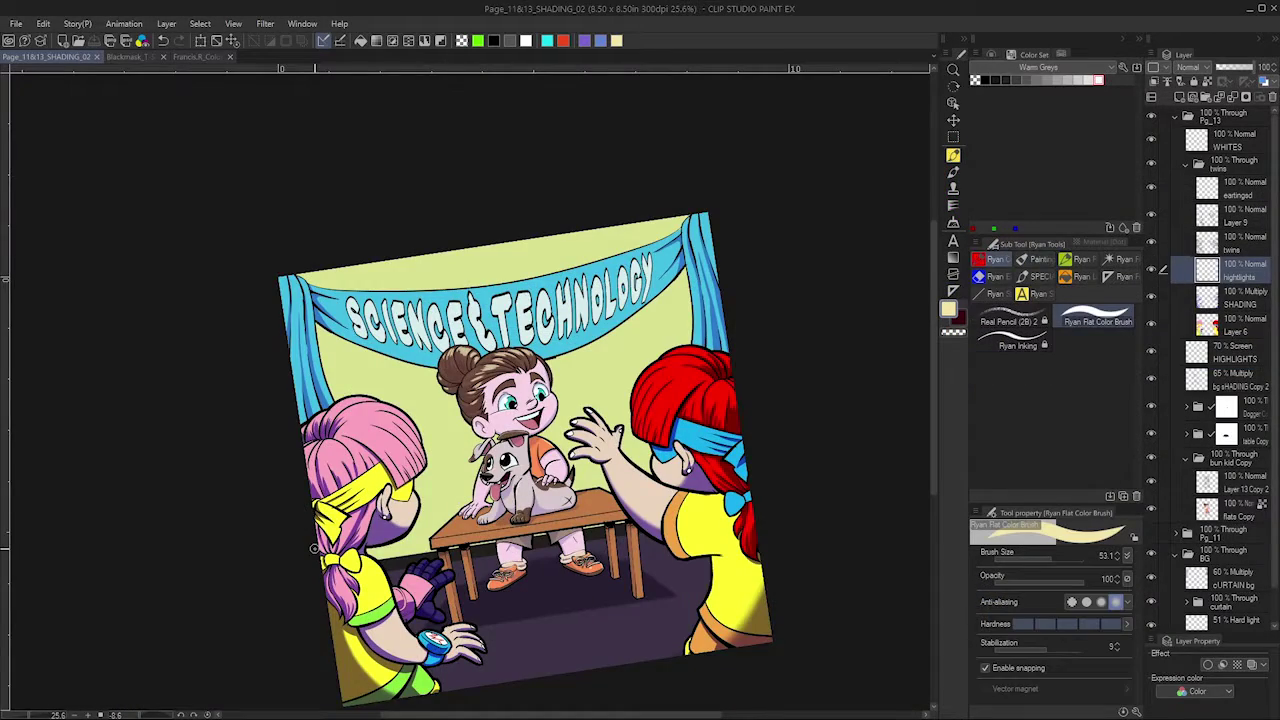
- Run the Screen auto action to change the twins' highlights layer to Screen blending
scroll(400, 515, "up", 10)
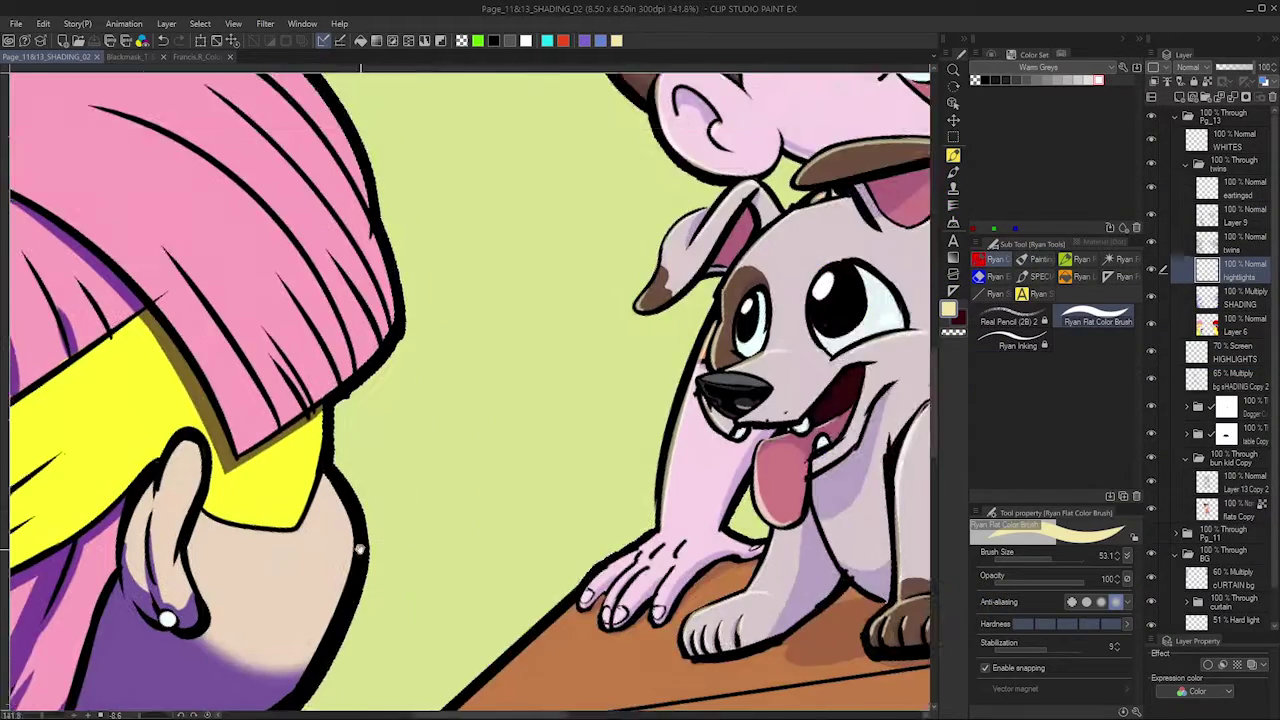
key("F1")
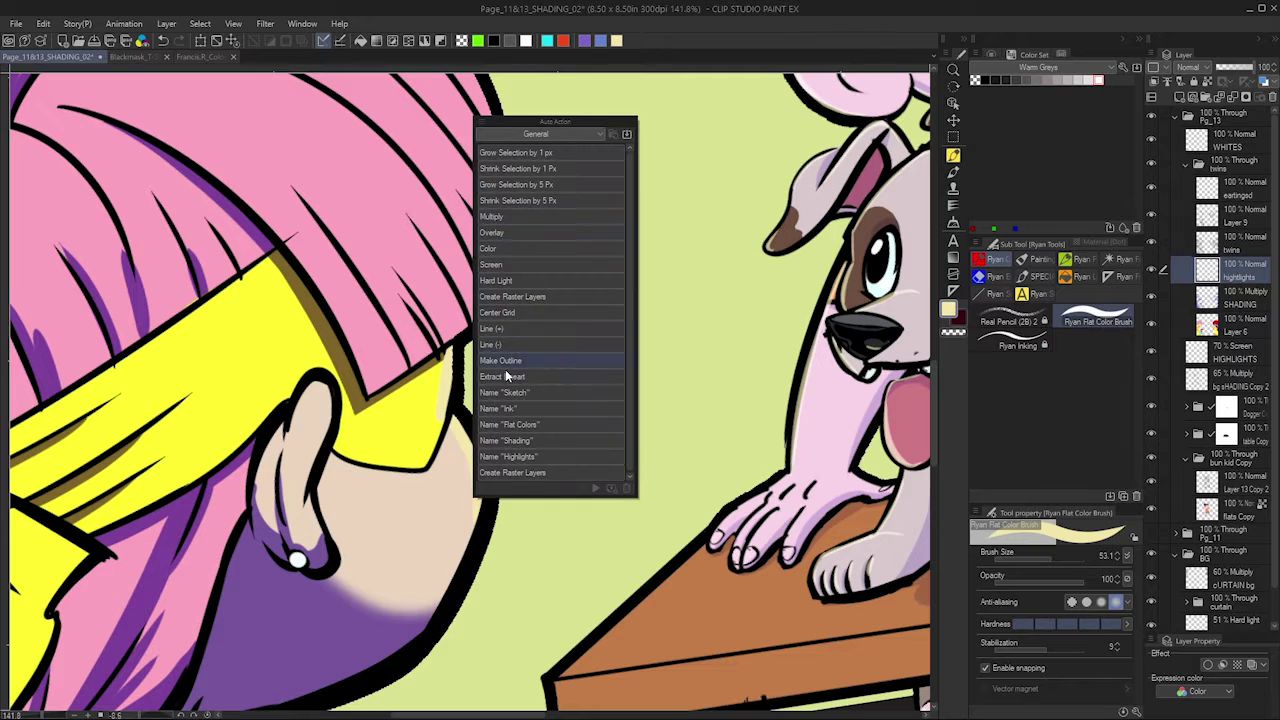
left_click(515, 266)
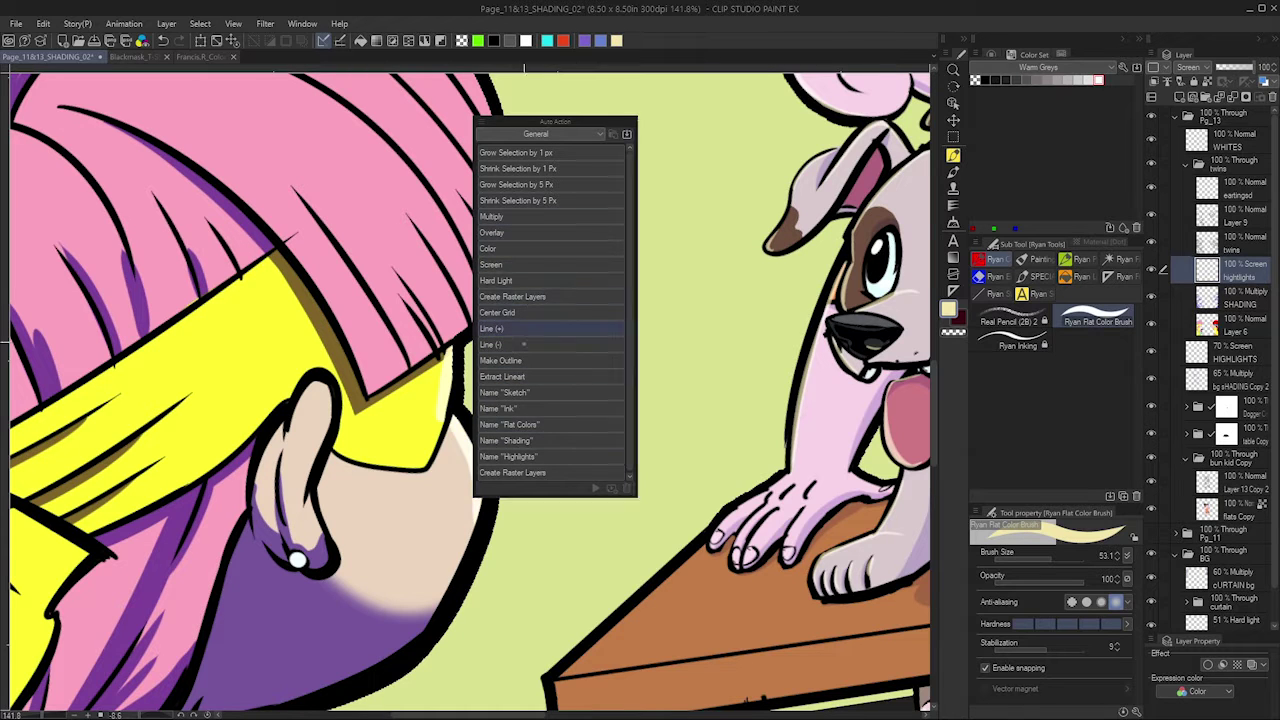
- Paint pale rim highlights on the pink-haired twin's headband, ear and cheek with the Ryan Flat Color Brush
scroll(445, 378, "up", 4)
mouse_move(436, 320)
left_mouse_down()
mouse_move(458, 449)
mouse_move(434, 496)
mouse_move(475, 432)
mouse_move(483, 565)
mouse_move(396, 588)
left_mouse_up()
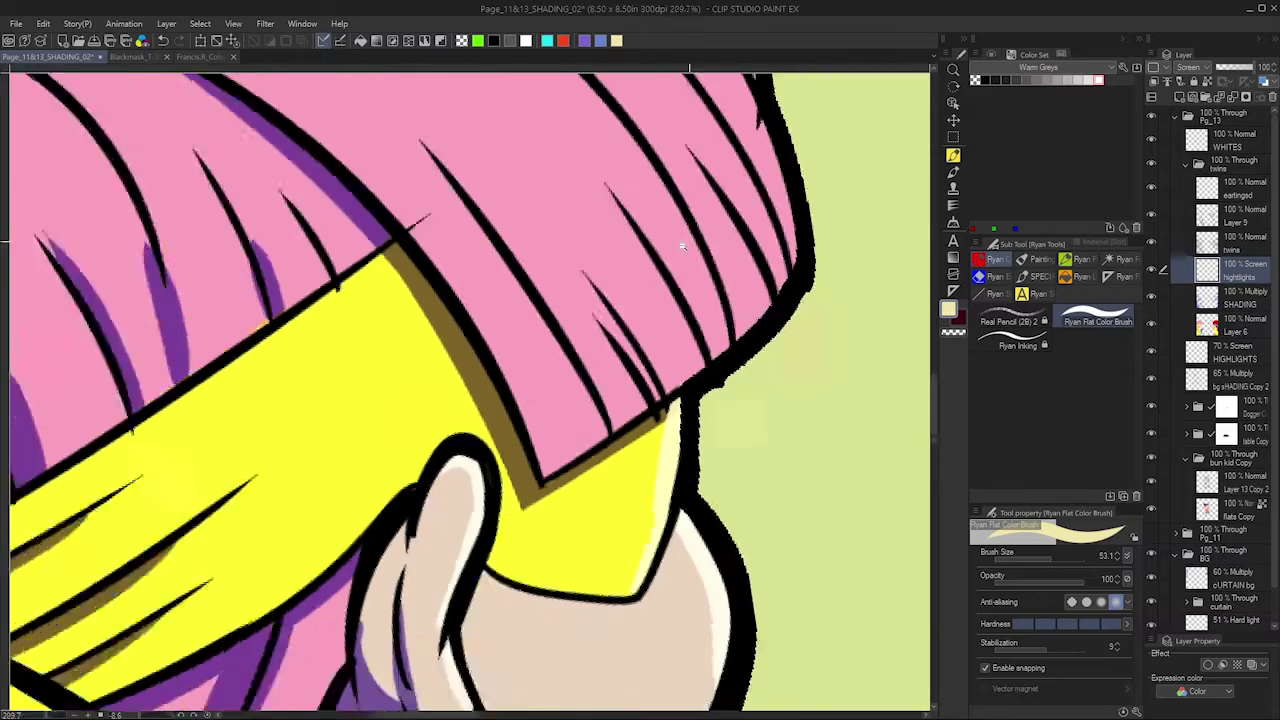
left_click_drag(682, 243, 560, 282)
mouse_move(684, 540)
left_mouse_down()
mouse_move(664, 208)
mouse_move(688, 540)
mouse_move(750, 560)
left_mouse_up()
mouse_move(716, 425)
left_mouse_down()
mouse_move(694, 530)
mouse_move(530, 496)
left_mouse_up()
left_click_drag(752, 518, 796, 393)
left_click_drag(850, 505, 970, 505)
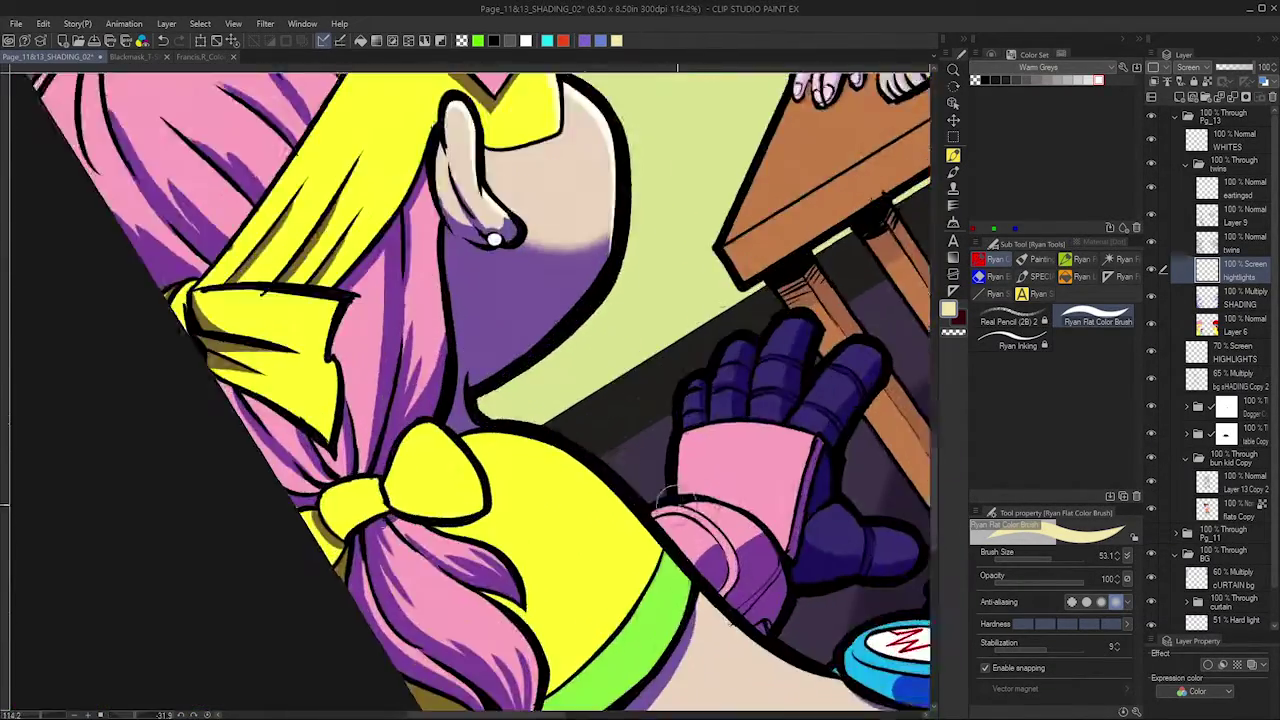
- Paint pale rim highlights along the pink-haired twin's shoulder, sleeve, forearm and fingertips
left_click_drag(450, 540, 613, 400)
left_click_drag(613, 378, 603, 473)
mouse_move(506, 497)
left_mouse_down()
mouse_move(580, 366)
mouse_move(758, 242)
left_mouse_up()
left_click_drag(800, 190, 572, 461)
left_click_drag(514, 518, 568, 424)
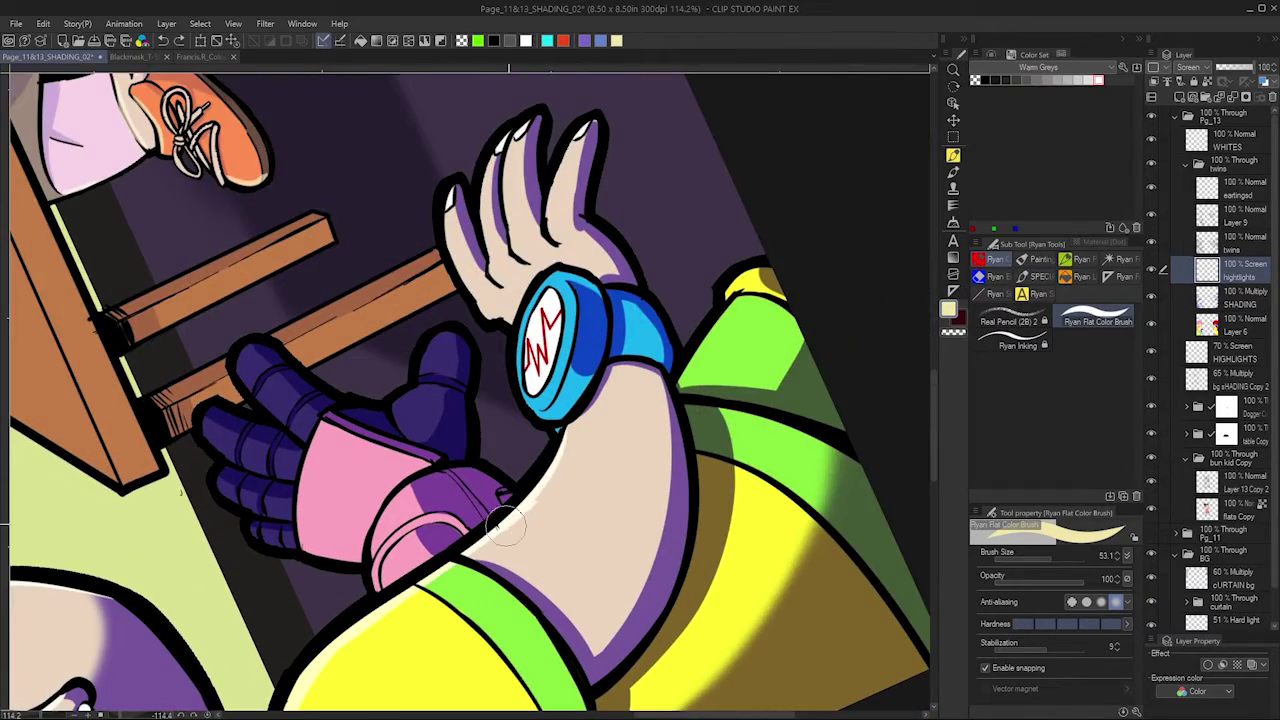
scroll(500, 500, "up", 5)
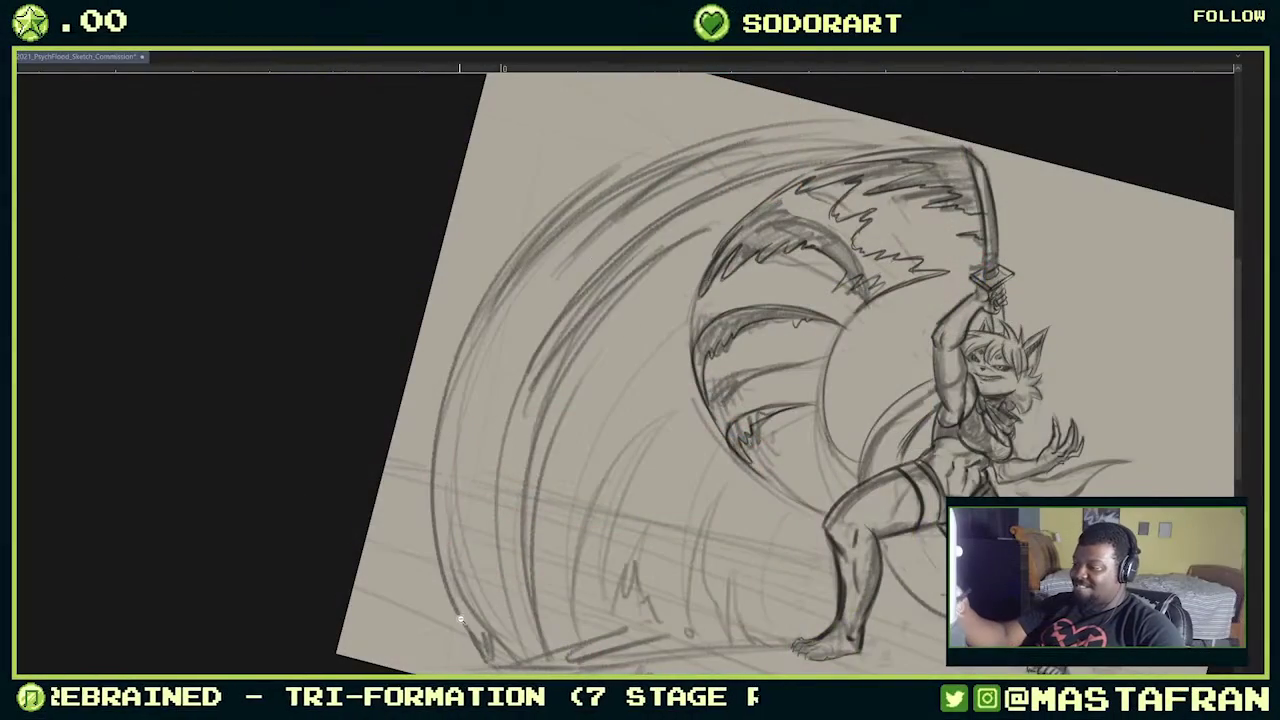
- Redraw and darken the outer line of the sword-slash arc with long curved strokes, undoing the first attempt
scroll(460, 620, "up", 1)
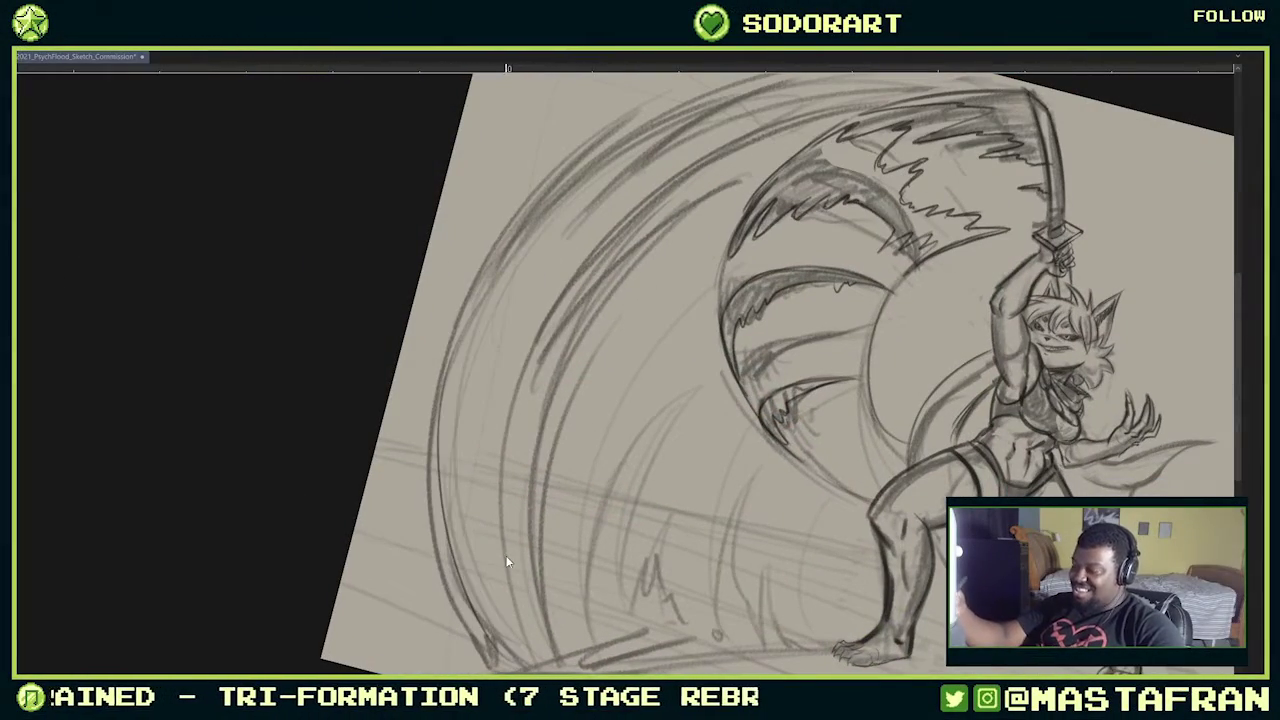
left_click_drag(497, 664, 456, 292)
key("ctrl+z")
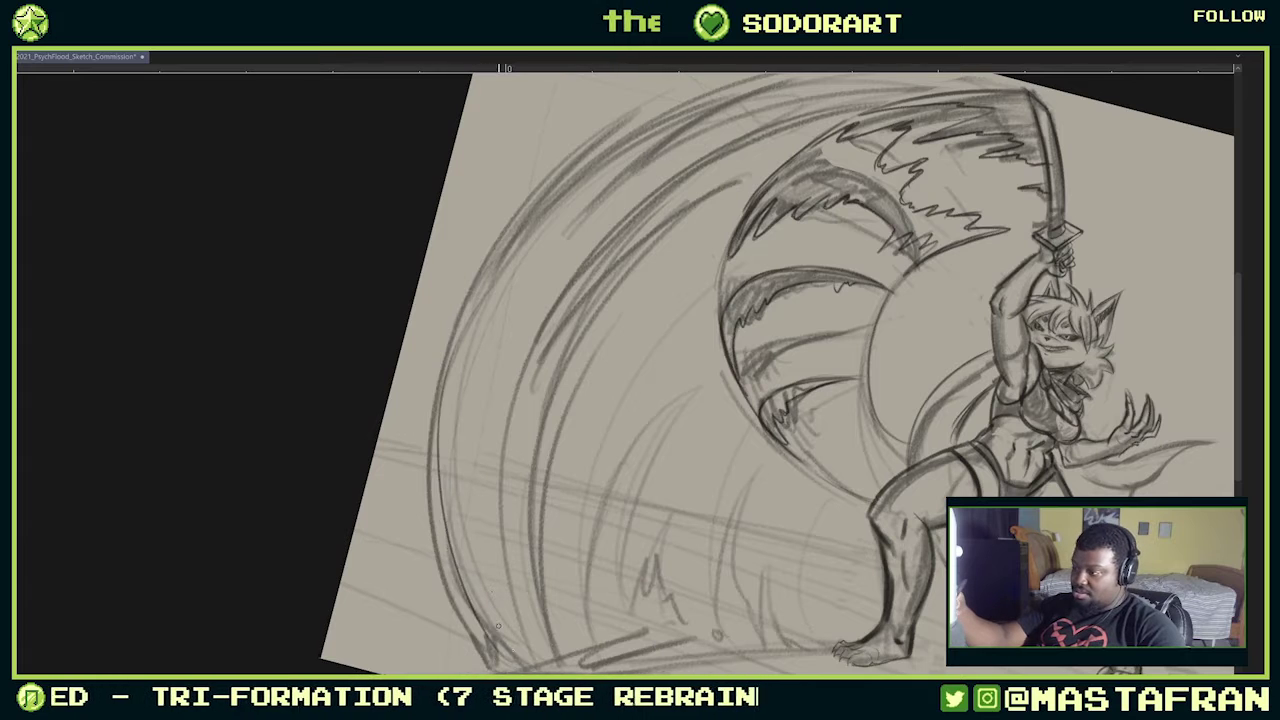
left_click_drag(492, 660, 586, 162)
left_click_drag(680, 150, 520, 290)
left_click_drag(430, 477, 557, 260)
- Lower the opacity of the Sketch layer
key("F7")
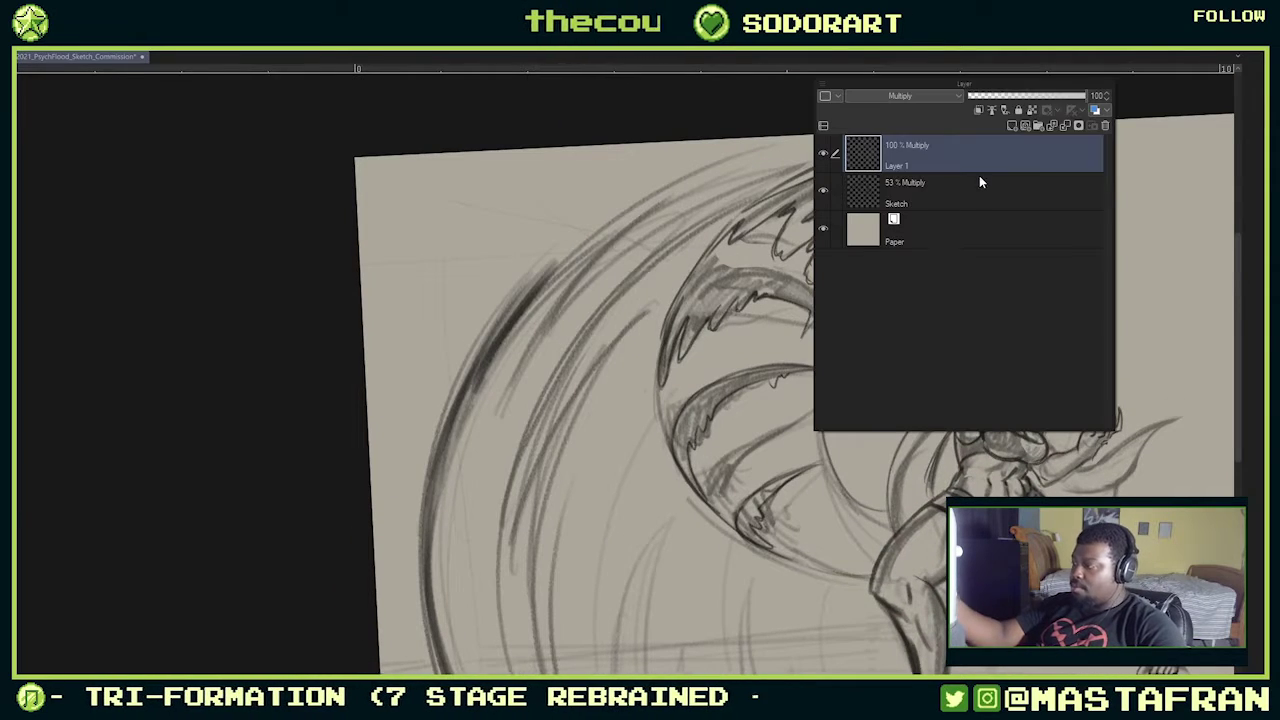
left_click(981, 183)
left_click(1006, 96)
key("F7")
- Build up dark, thick strokes on the upper outer part of the sword-slash arc, replacing one stroke
mouse_move(458, 404)
left_mouse_down()
mouse_move(536, 279)
mouse_move(533, 304)
left_mouse_up()
left_click_drag(446, 434, 569, 244)
left_click_drag(496, 372, 650, 200)
key("ctrl+z")
left_click_drag(478, 408, 640, 203)
left_click_drag(520, 322, 630, 214)
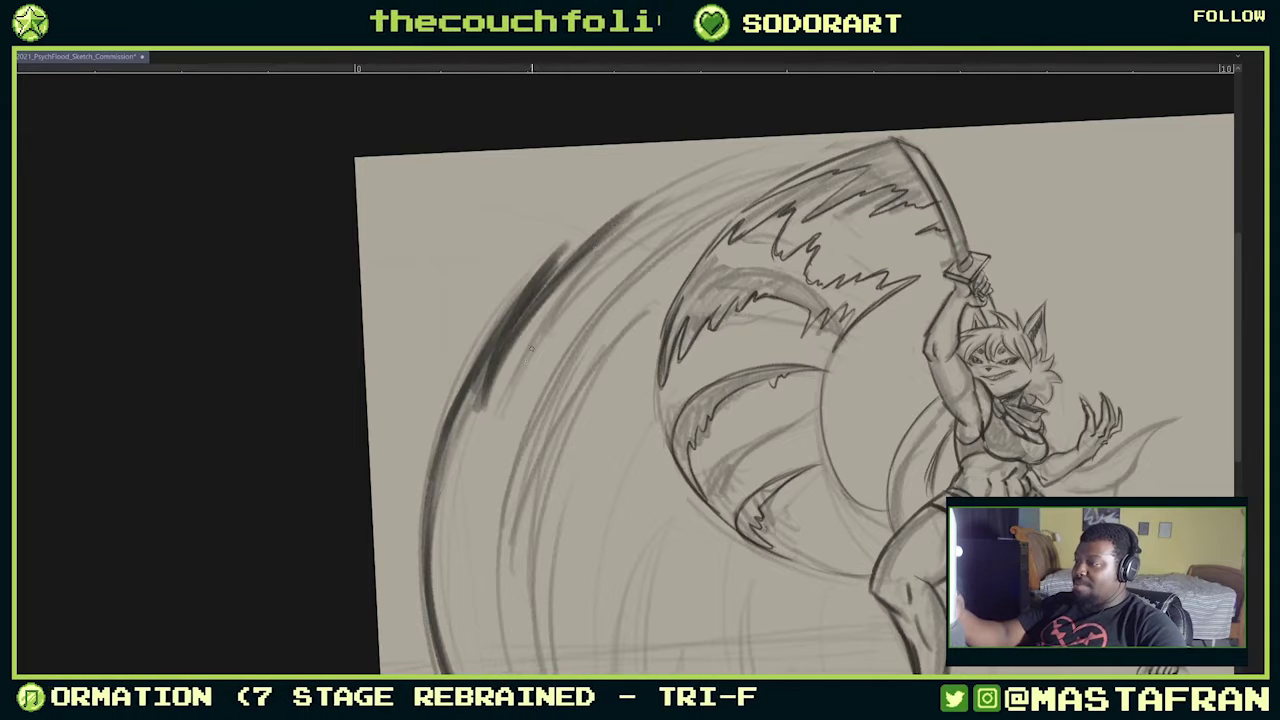
left_click_drag(514, 372, 676, 180)
key("ctrl+z")
mouse_move(498, 404)
left_mouse_down()
mouse_move(815, 149)
mouse_move(516, 360)
left_mouse_up()
key("ctrl+z")
left_click_drag(464, 446, 790, 150)
left_click_drag(712, 188, 536, 330)
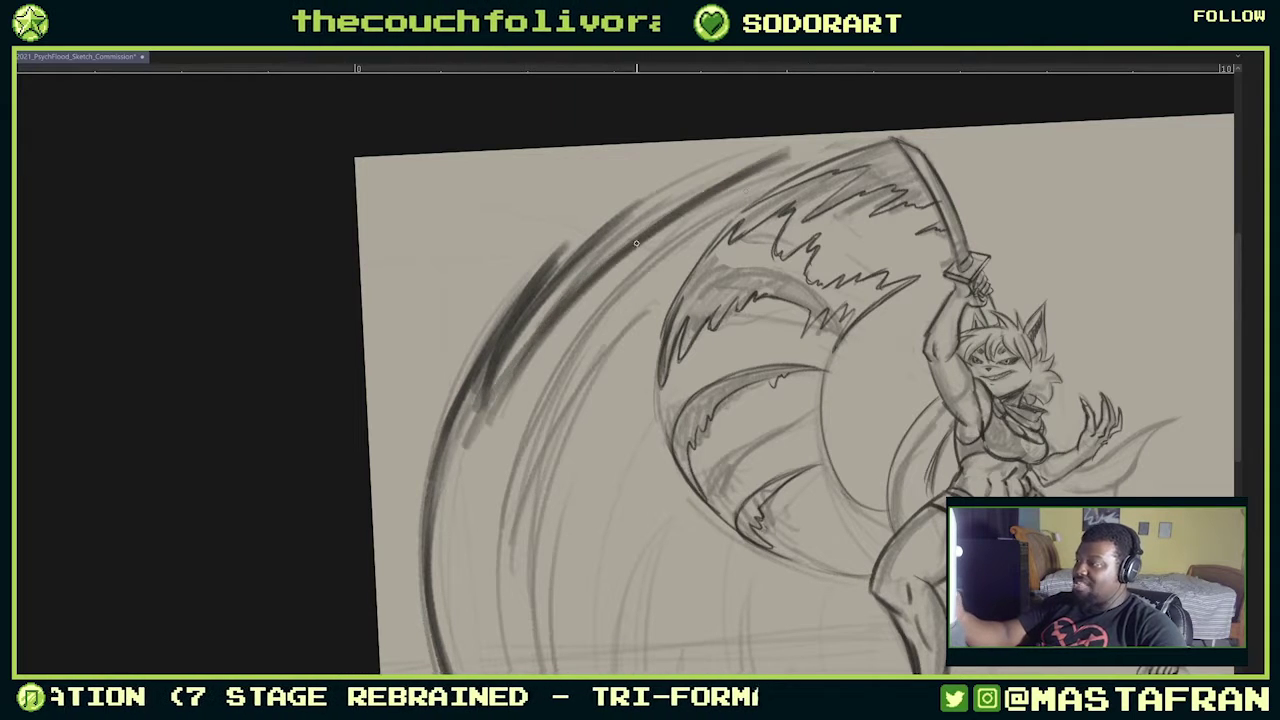
key("ctrl+z")
key("ctrl+z")
- Sketch dark, sweeping motion lines along the inner side of the sword-slash arc toward the blade tip
left_click_drag(472, 444, 776, 156)
mouse_move(503, 538)
left_mouse_down()
mouse_move(632, 280)
mouse_move(804, 152)
left_mouse_up()
left_click_drag(790, 162, 516, 468)
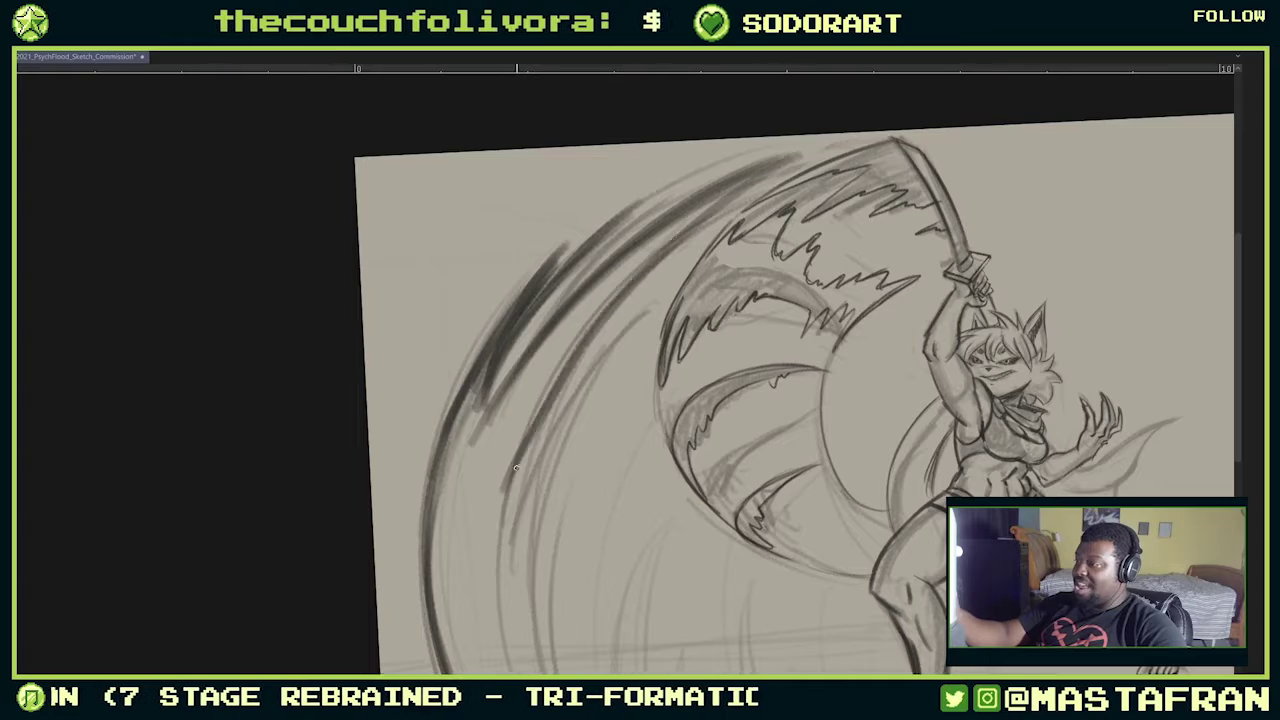
left_click_drag(508, 540, 676, 236)
left_click_drag(552, 316, 656, 204)
left_click_drag(566, 276, 686, 182)
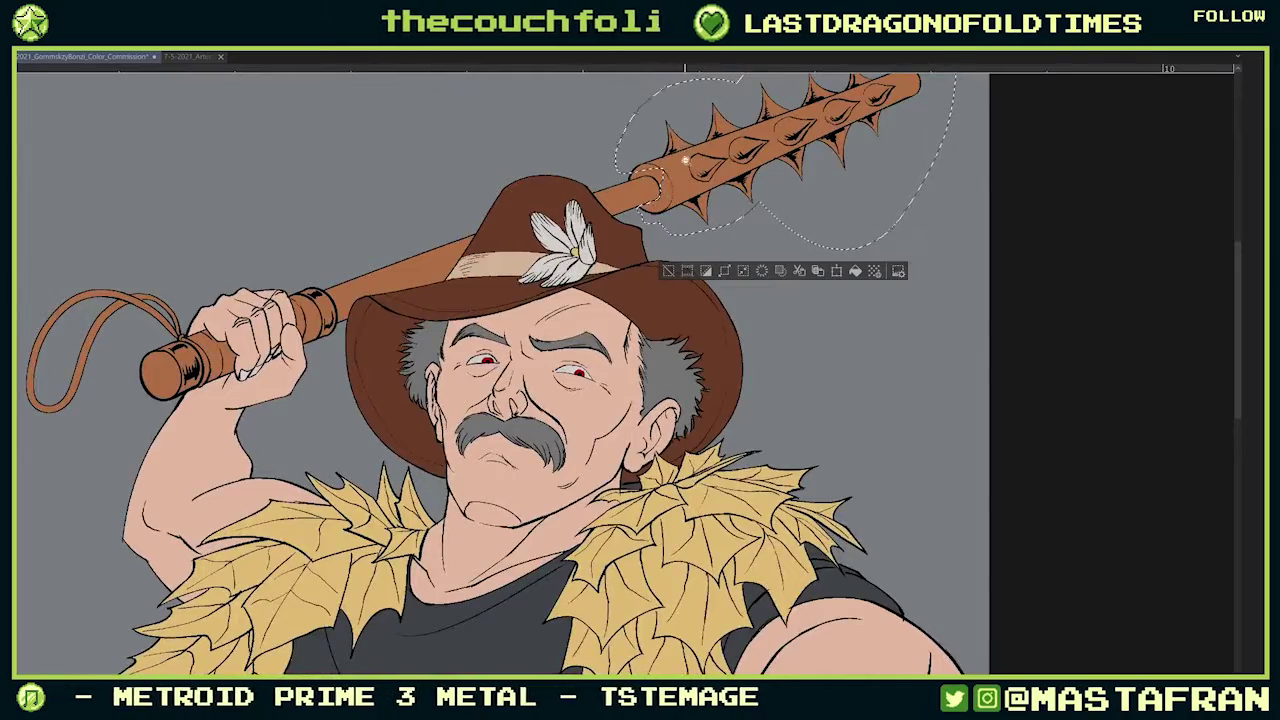
- Refine the lasso selection of the spiked club head so it follows the curved edge where the handle enters
left_click_drag(686, 158, 560, 160)
mouse_move(482, 285)
left_mouse_down()
mouse_move(549, 275)
mouse_move(565, 330)
left_mouse_up()
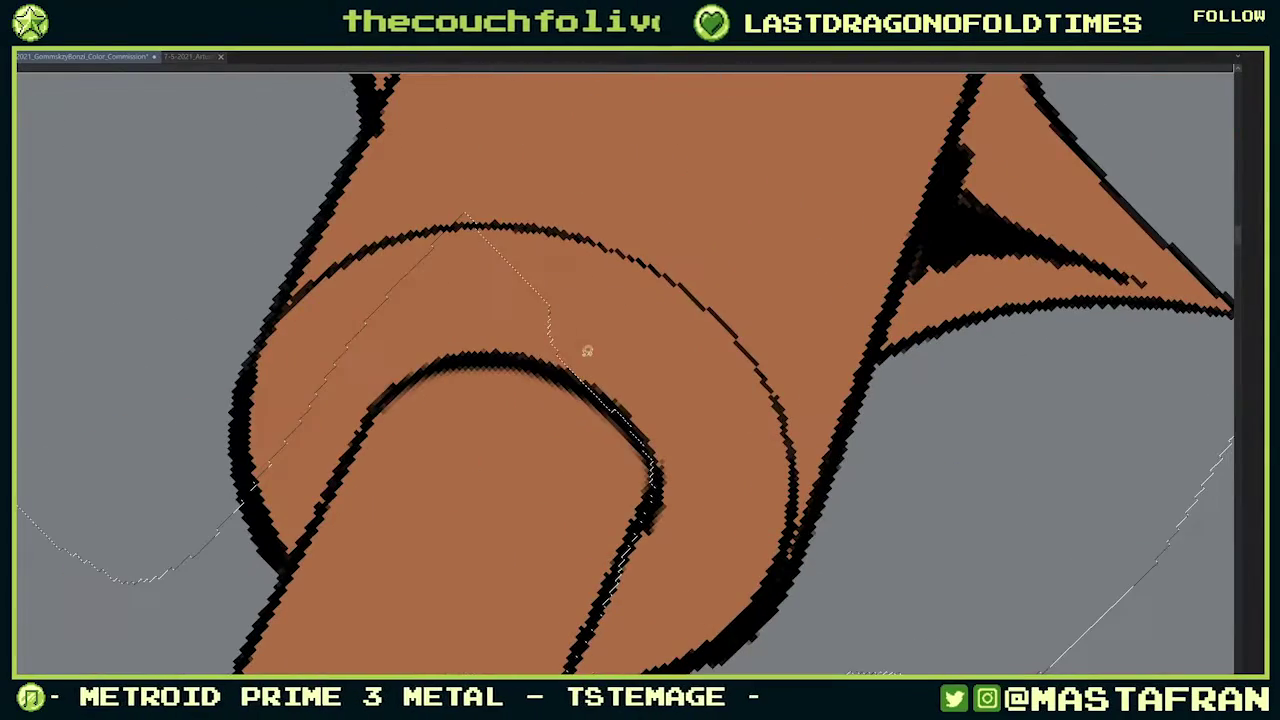
mouse_move(606, 406)
left_mouse_down()
mouse_move(466, 300)
mouse_move(514, 270)
left_mouse_up()
mouse_move(470, 357)
left_mouse_down()
mouse_move(432, 364)
mouse_move(541, 153)
mouse_move(497, 368)
left_mouse_up()
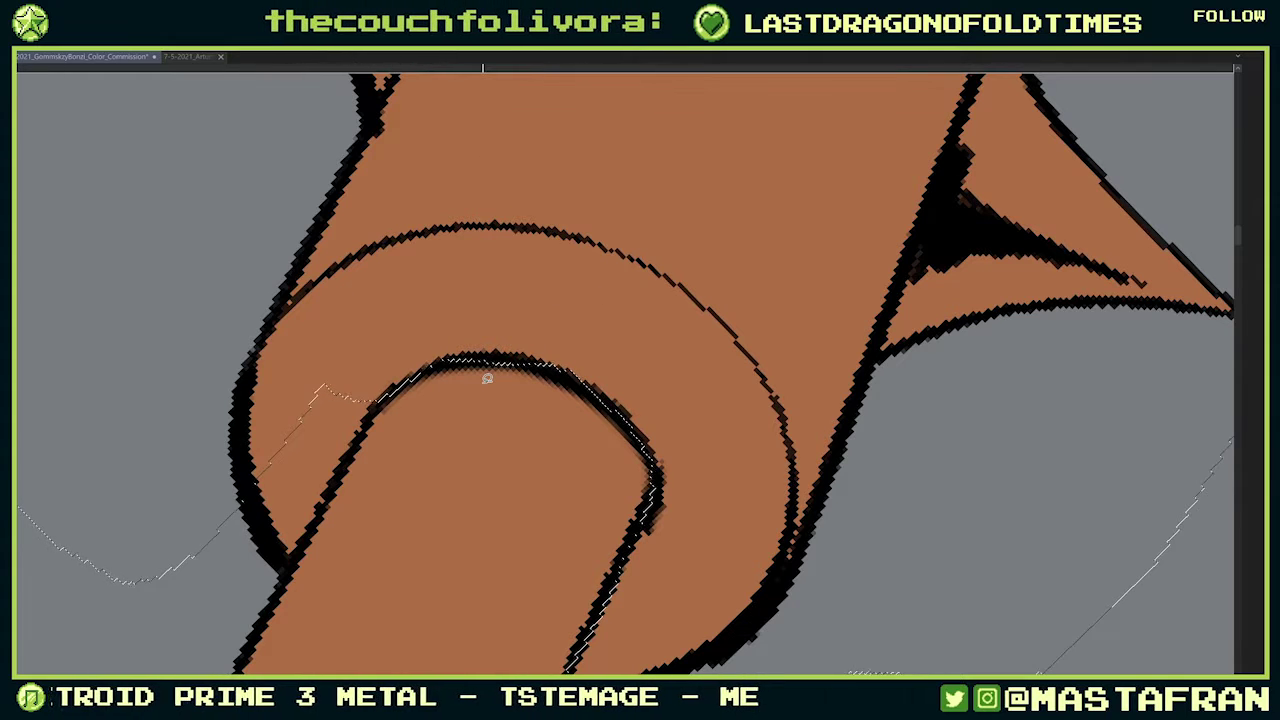
mouse_move(383, 397)
left_mouse_down()
mouse_move(311, 530)
mouse_move(217, 571)
mouse_move(421, 224)
left_mouse_up()
scroll(555, 235, "down", 5)
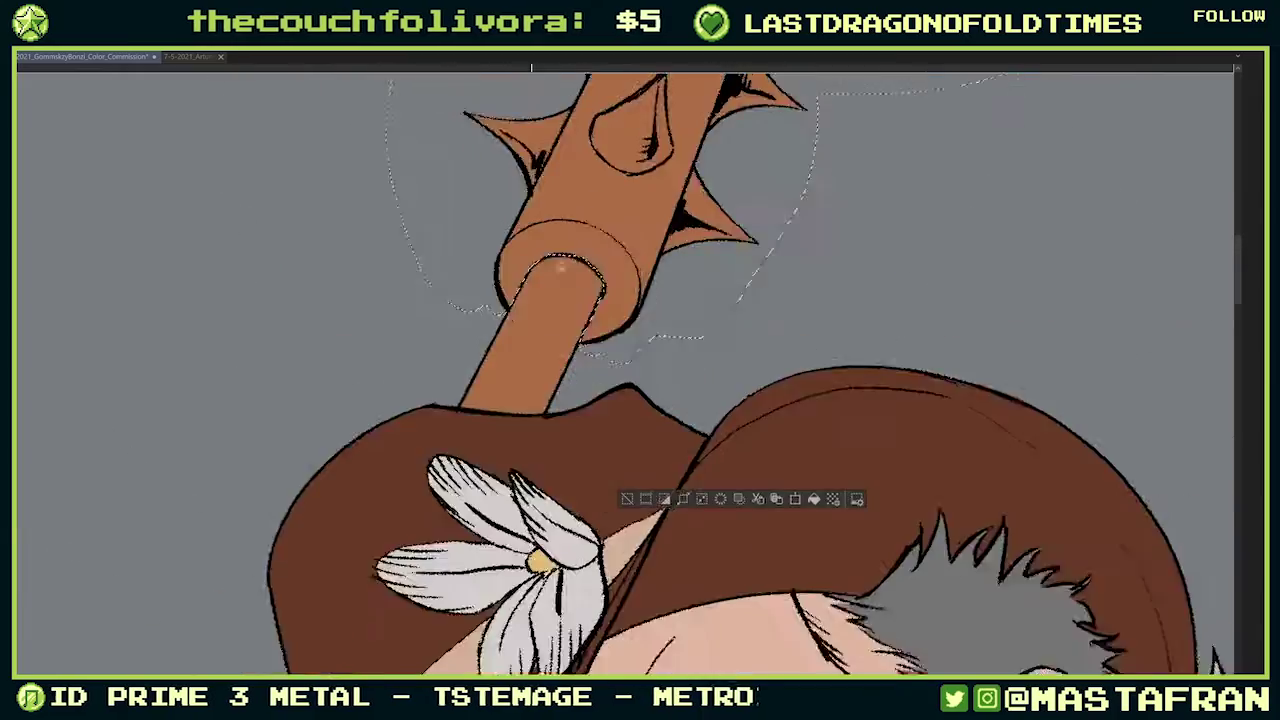
- Check the selection around the spiked club head and examine the handle, grip and strap at the raised fist
left_click_drag(786, 303, 531, 476)
scroll(661, 301, "down", 1)
scroll(661, 301, "down", 2)
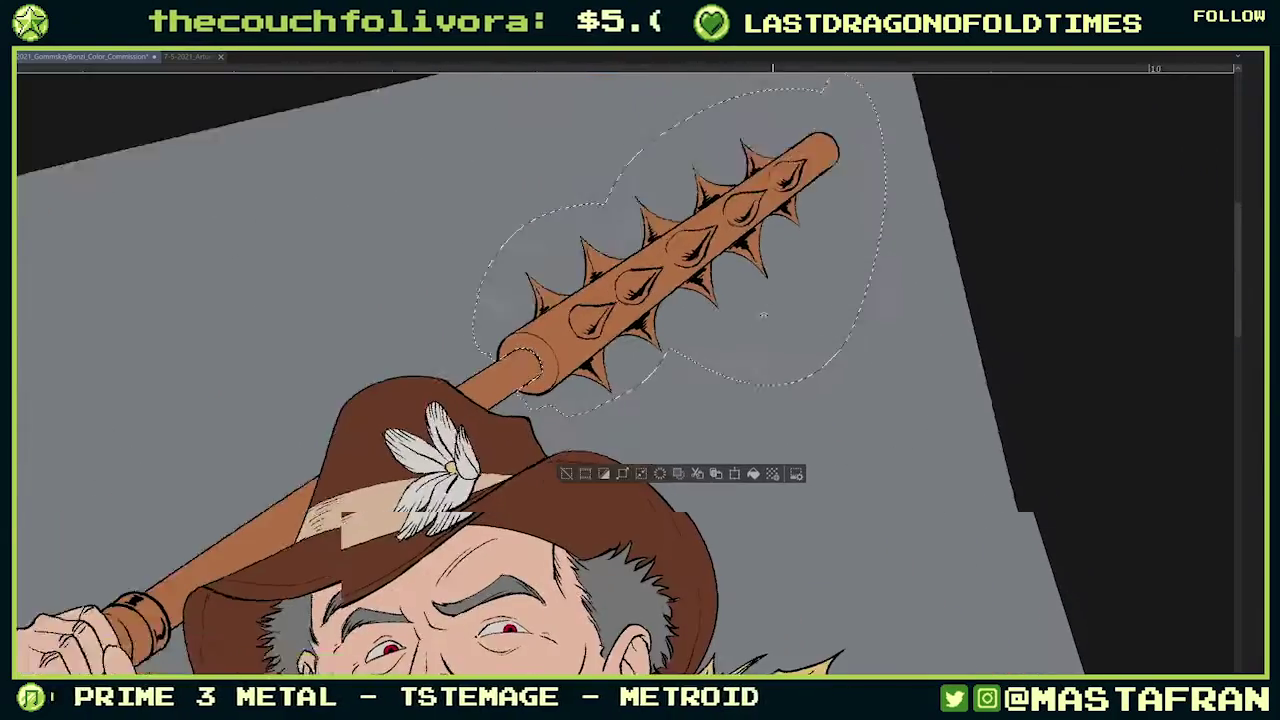
left_click_drag(771, 300, 785, 343)
left_click_drag(368, 404, 627, 275)
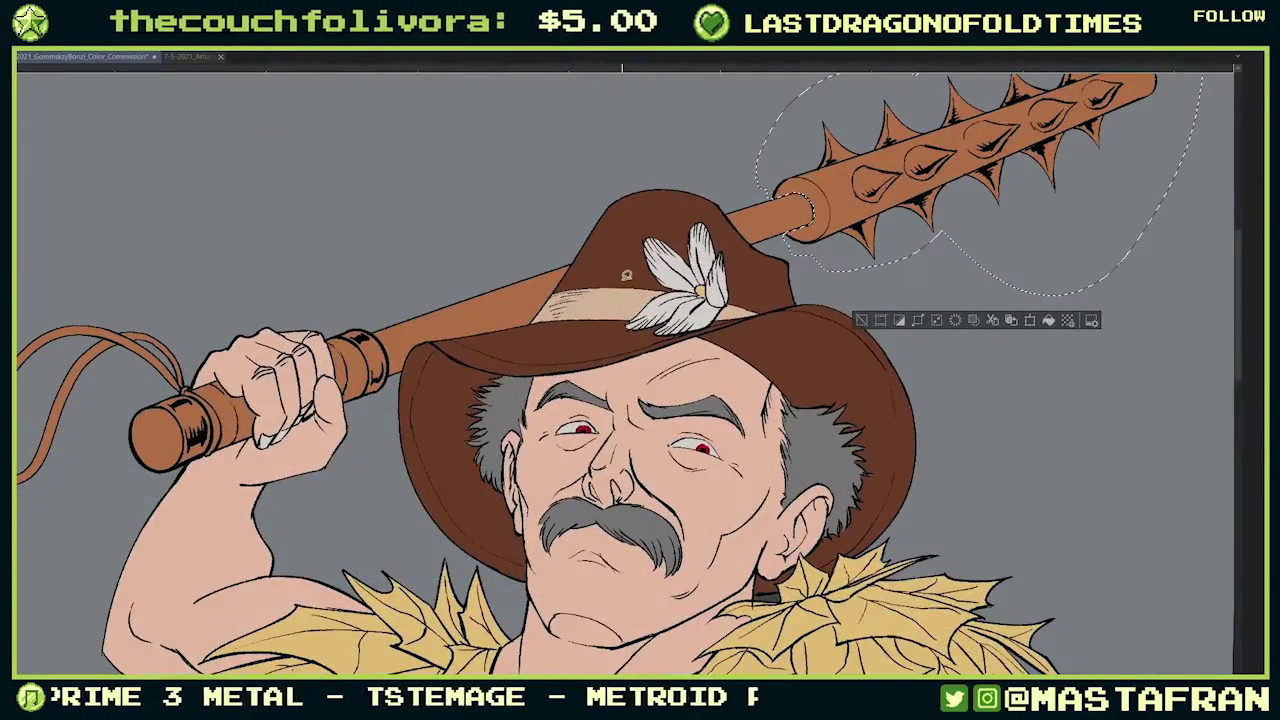
left_click_drag(345, 403, 502, 288)
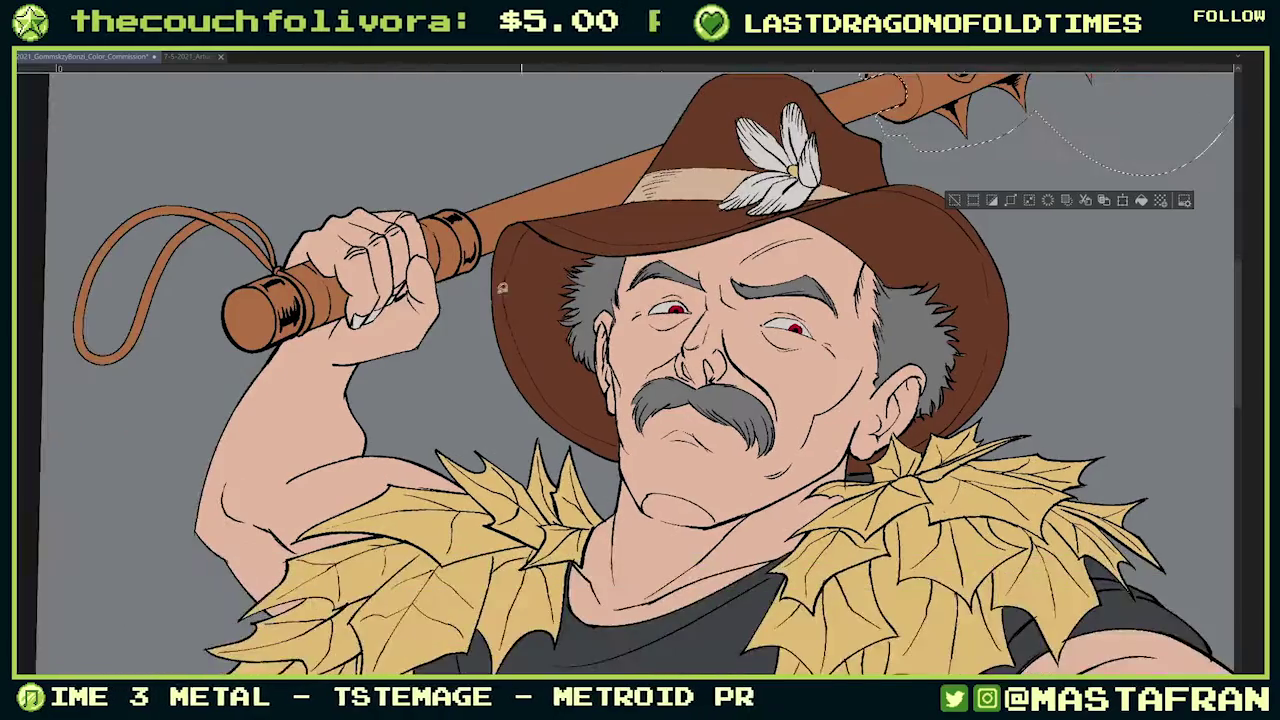
left_click_drag(279, 301, 451, 304)
scroll(451, 304, "up", 3)
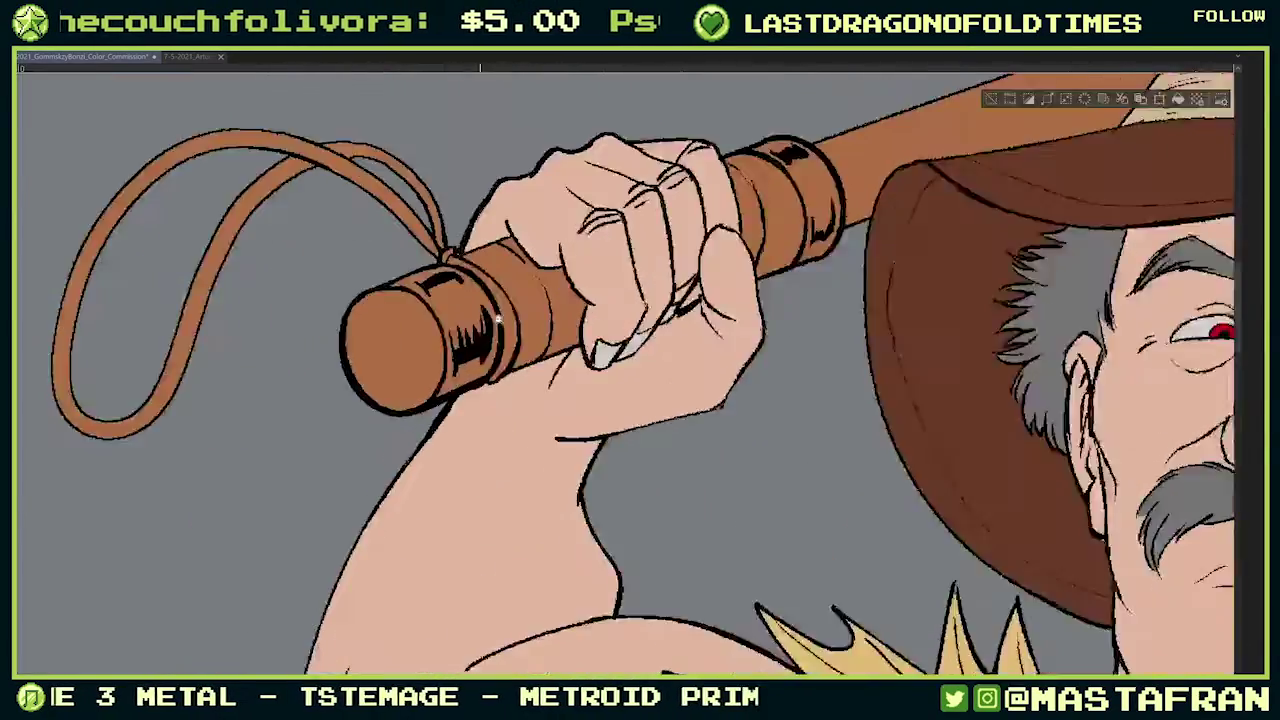
left_click_drag(462, 227, 452, 240)
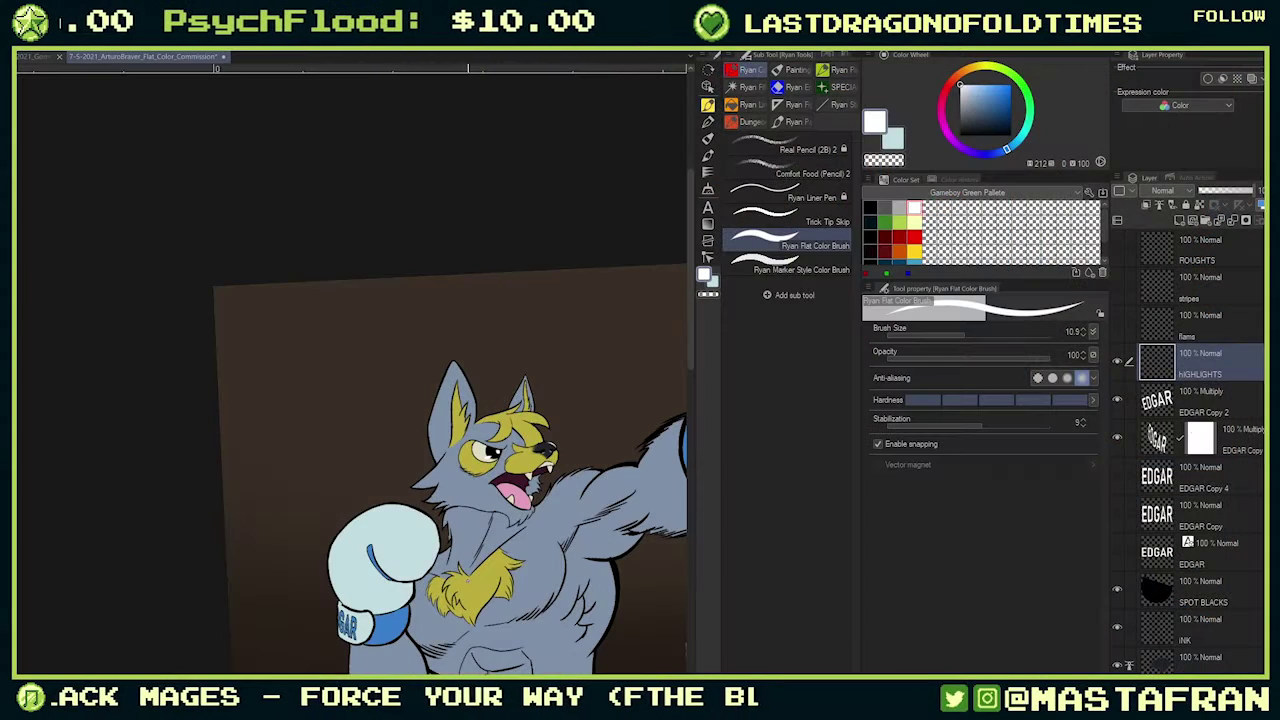
- Fill the blue side of the boxing shorts with a darker blue (212, 77, 56) on a layer below the inks
left_click_drag(467, 580, 347, 509)
scroll(602, 386, "down", 3)
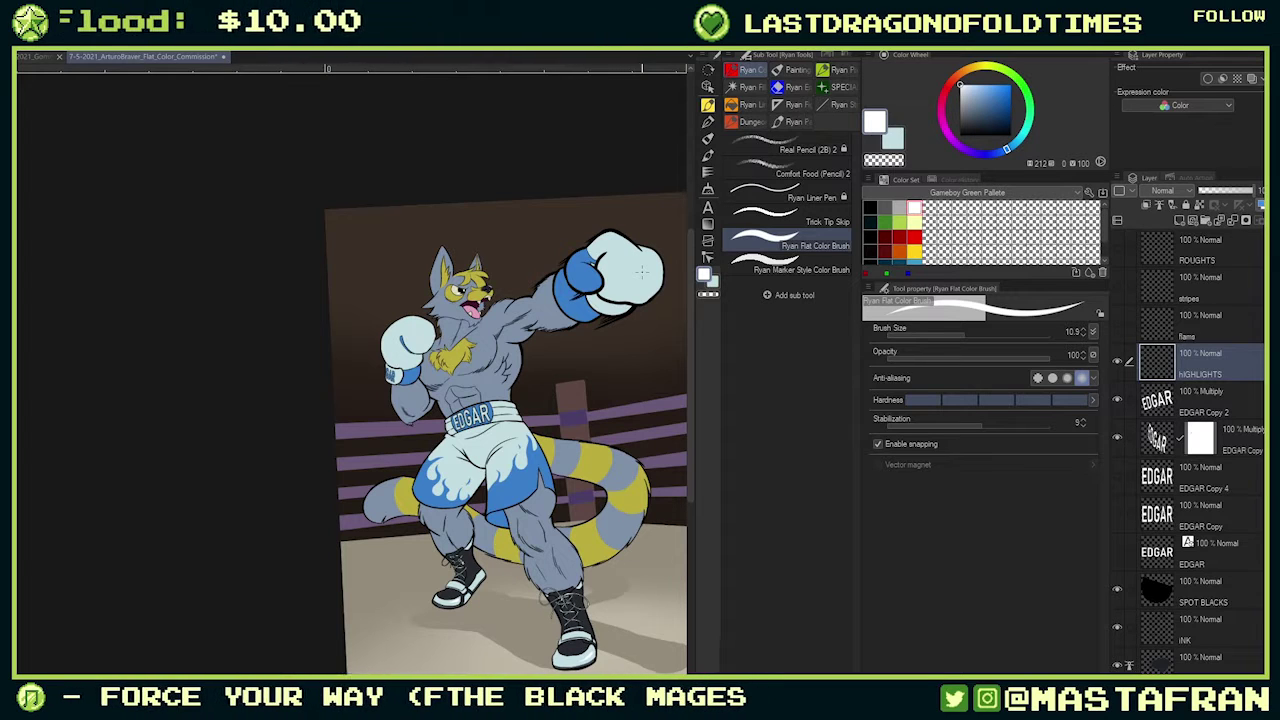
left_click(1190, 697)
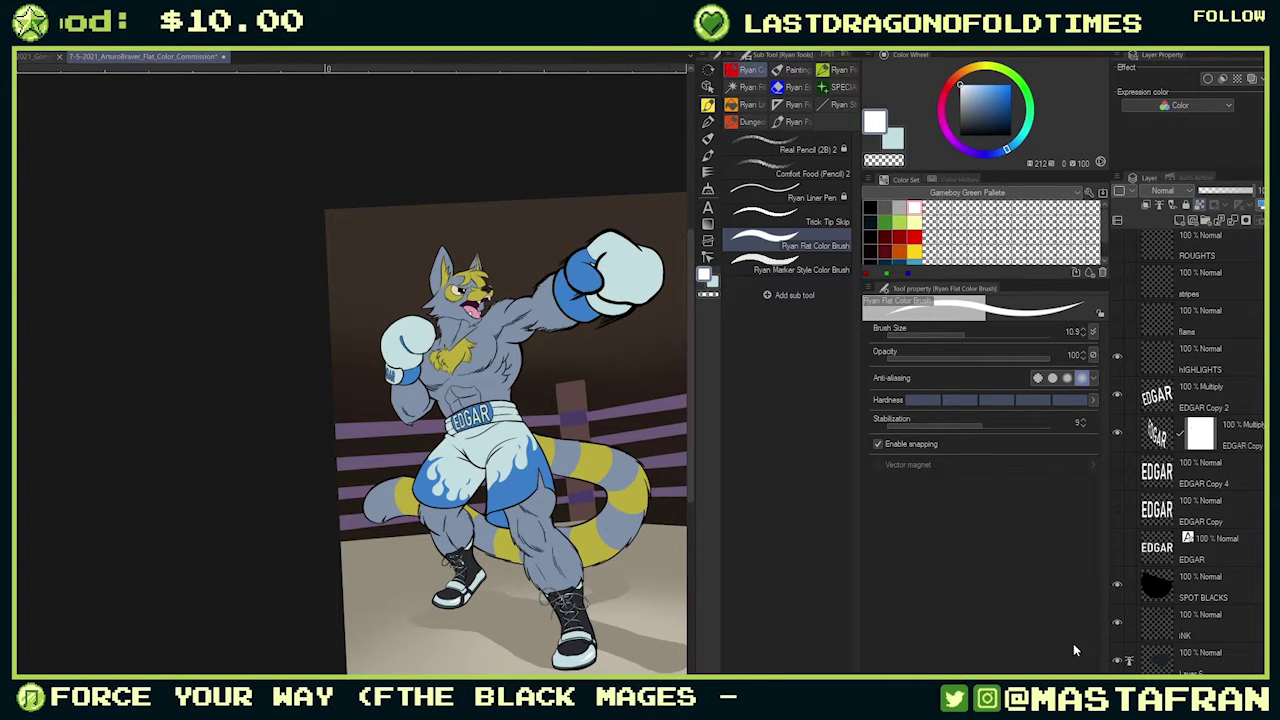
left_click(1003, 106)
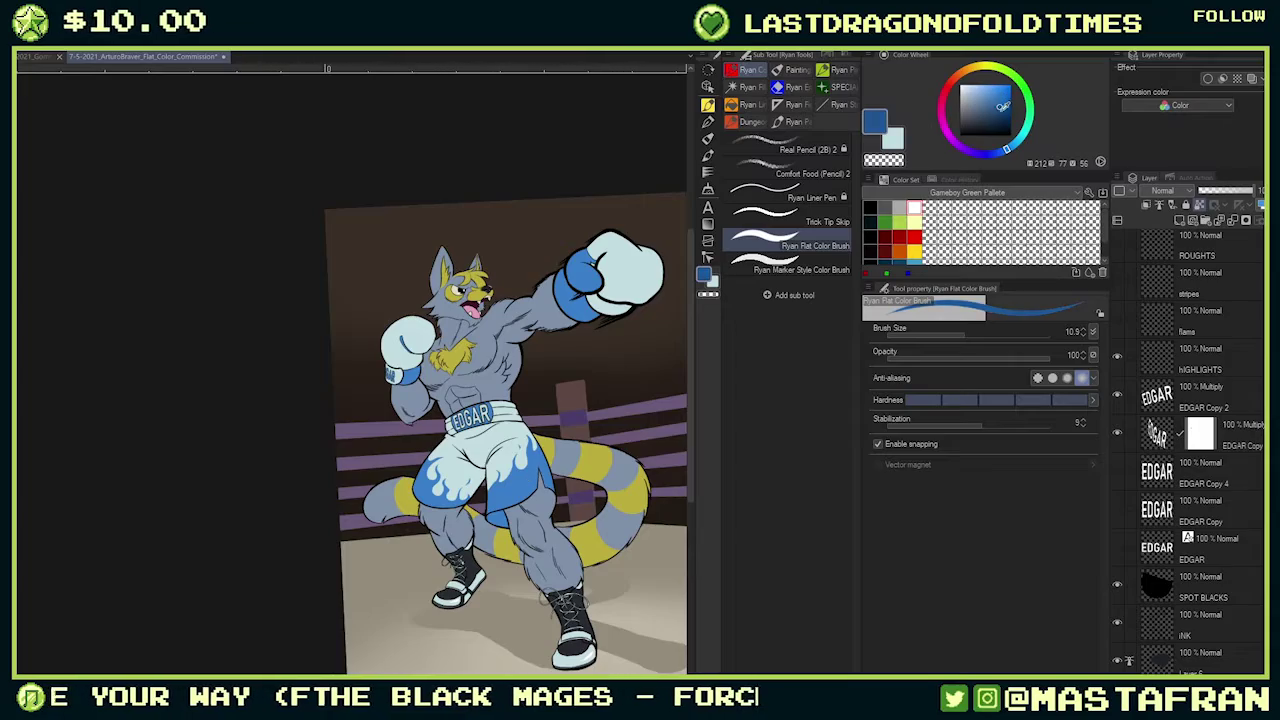
key("g")
left_click(546, 482)
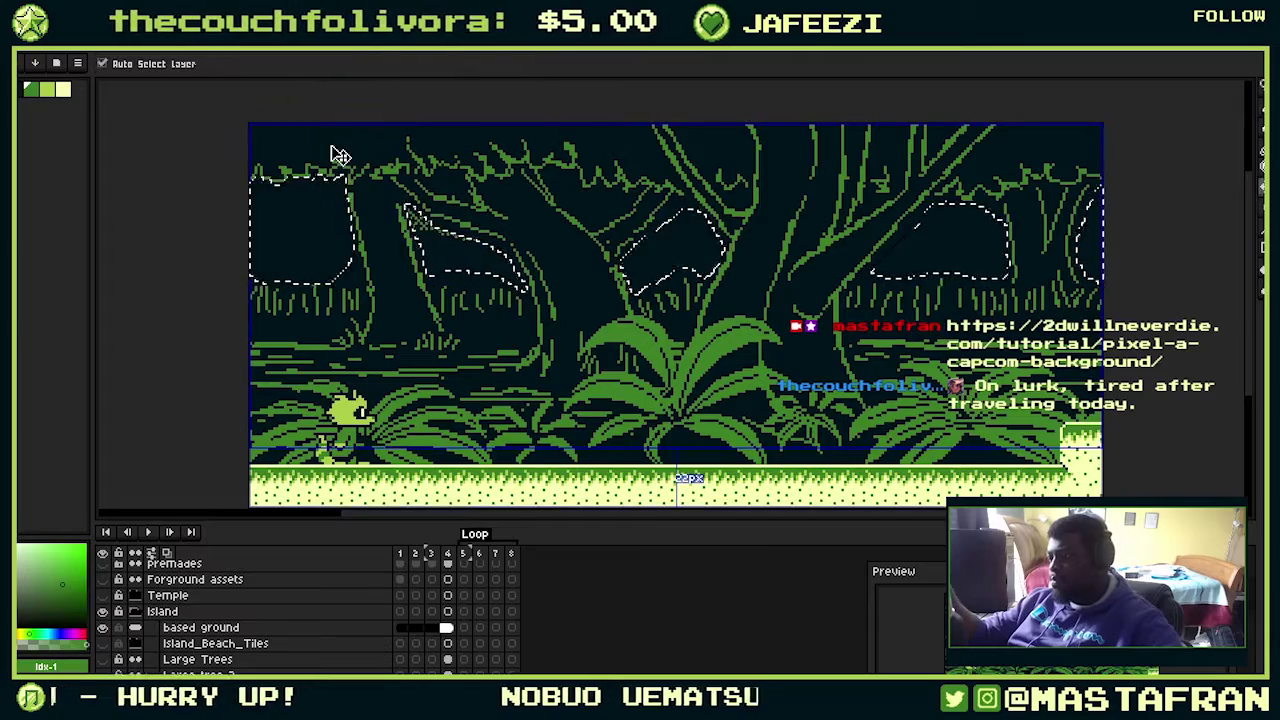
- Try striped pattern-brush strokes in mid green and light green inside the leftmost selected background gap
left_click(146, 65)
left_click(151, 222)
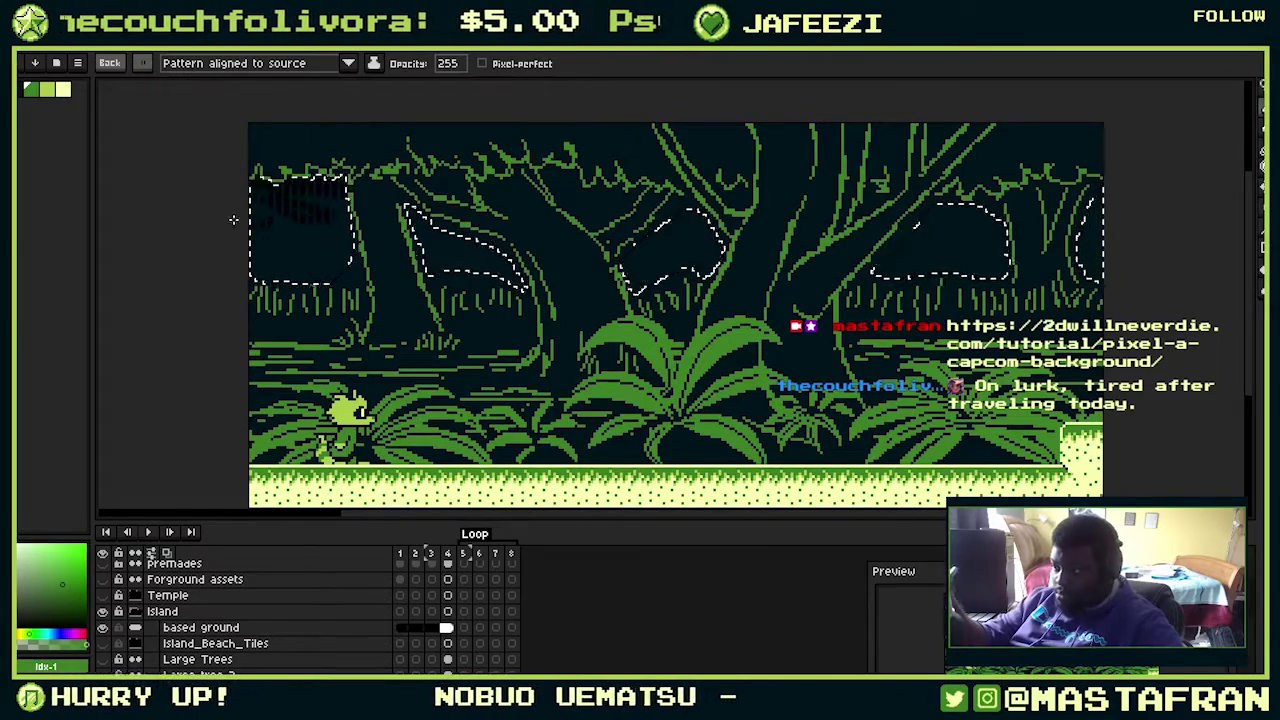
key("v")
key("ctrl+z")
left_click(47, 89)
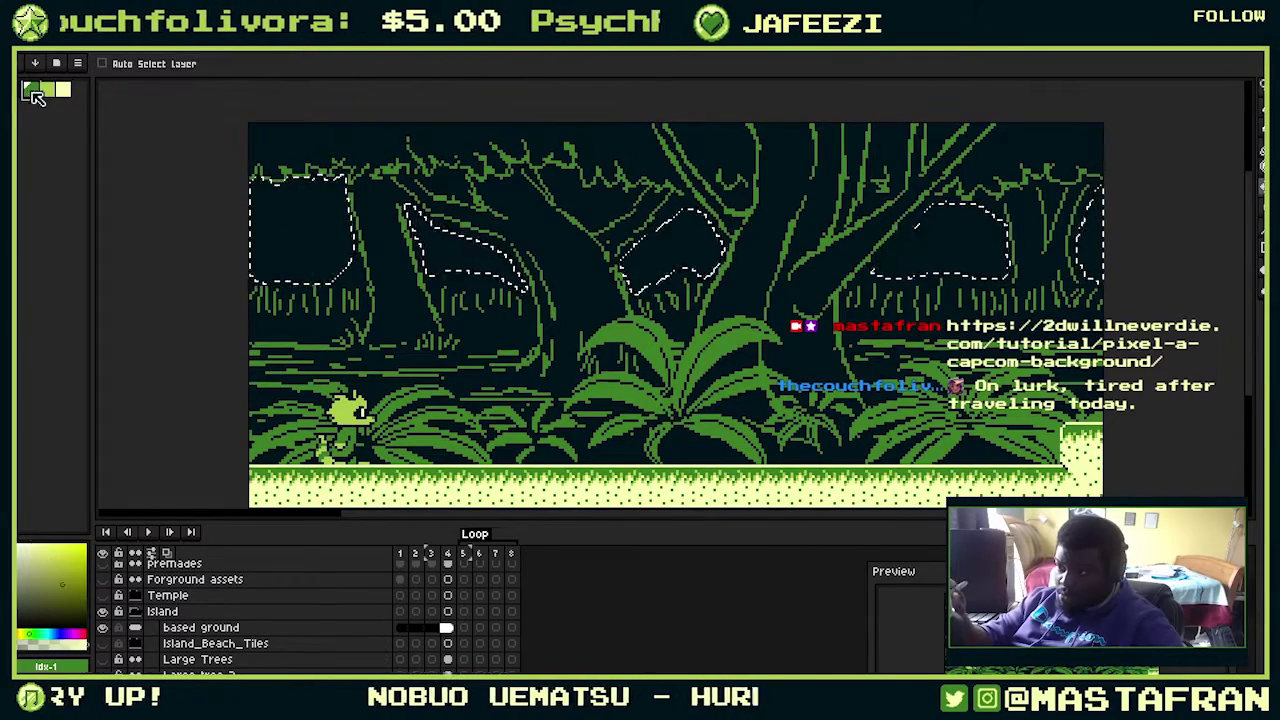
left_click(33, 90)
left_click_drag(254, 186, 348, 196)
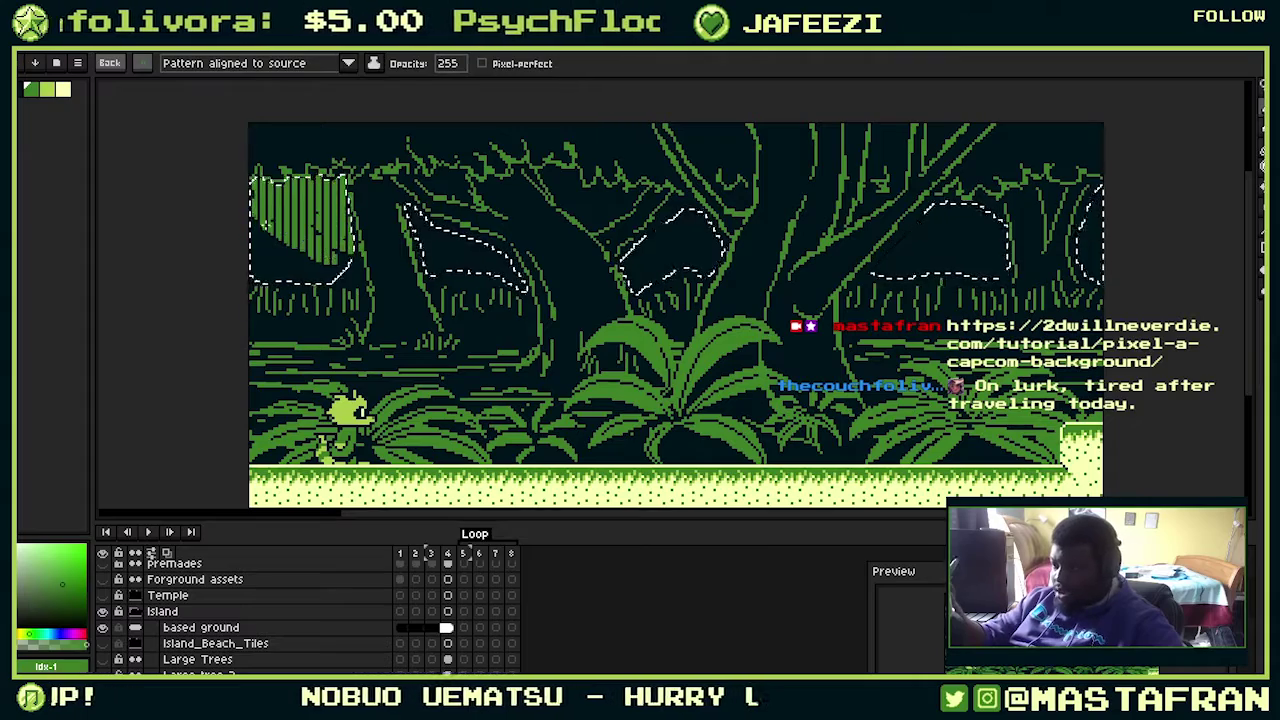
key("ctrl+z")
left_click(47, 89)
left_click_drag(252, 192, 388, 186)
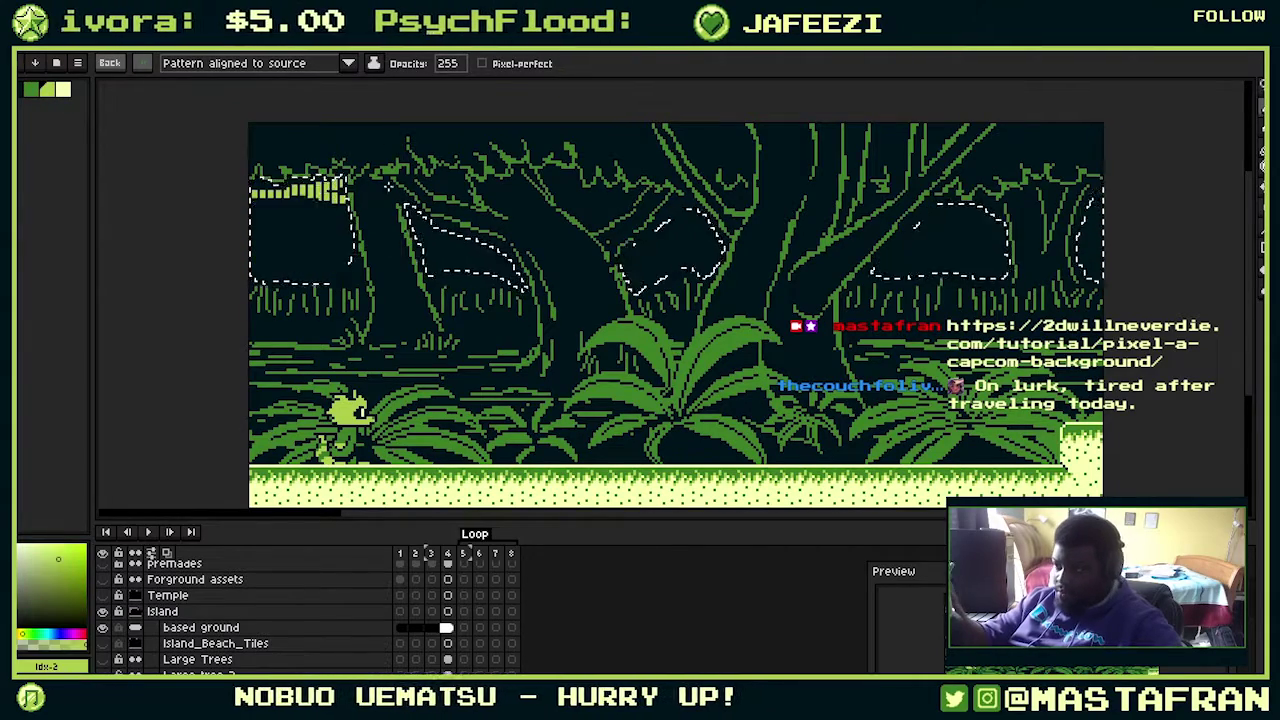
key("ctrl+z")
- Choose a different saved pattern brush with the pale yellow colour and fill the leftmost selected background gap with it
left_click(143, 64)
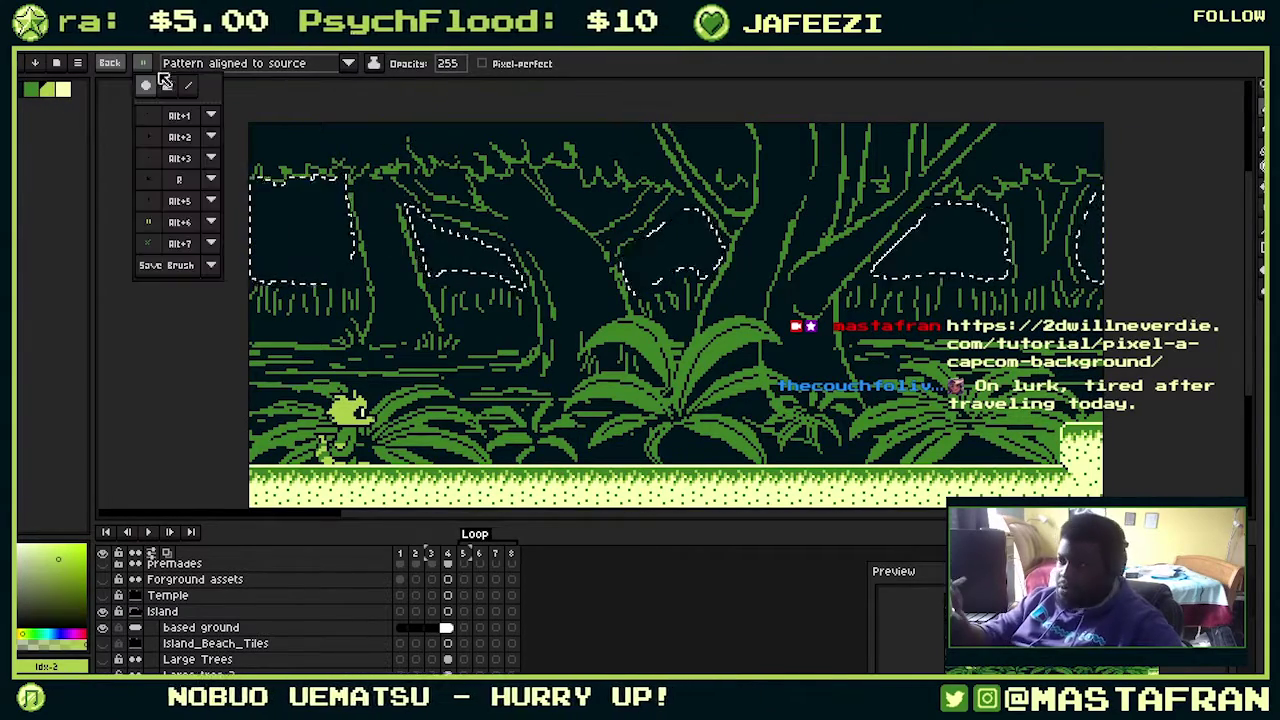
left_click(157, 200)
left_click(60, 87)
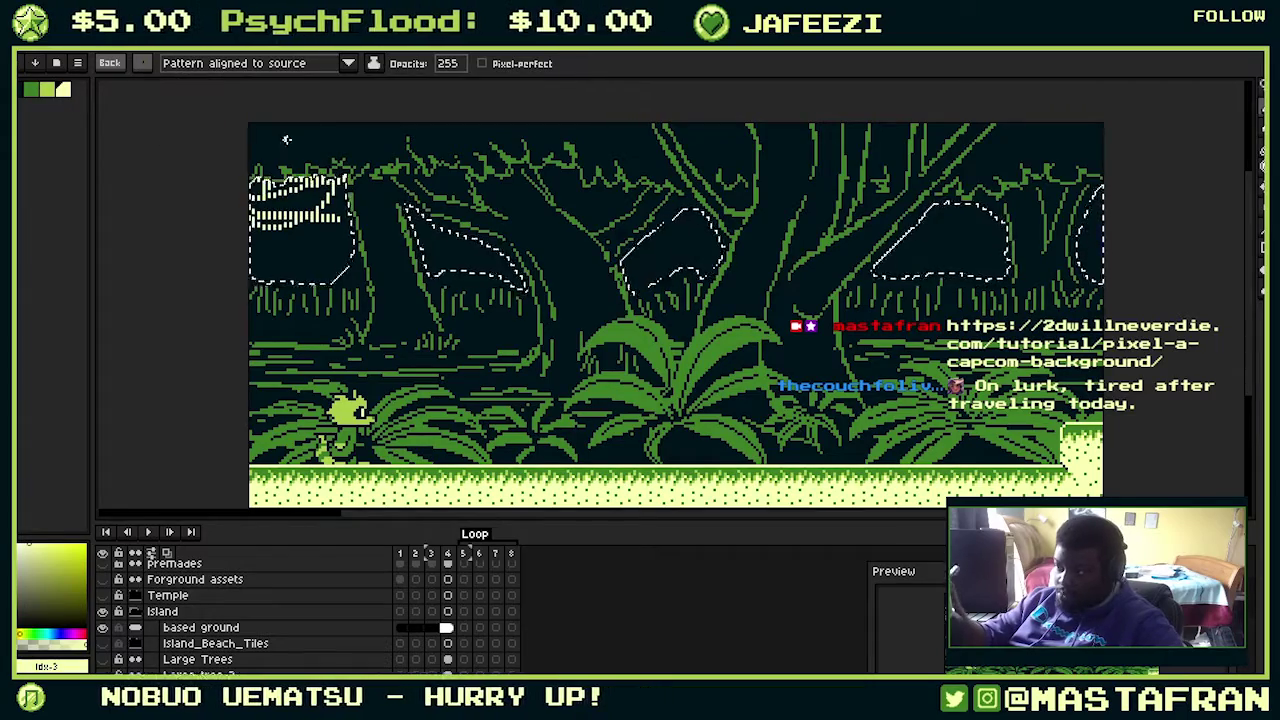
key("ctrl+z")
key("g")
left_click(344, 203)
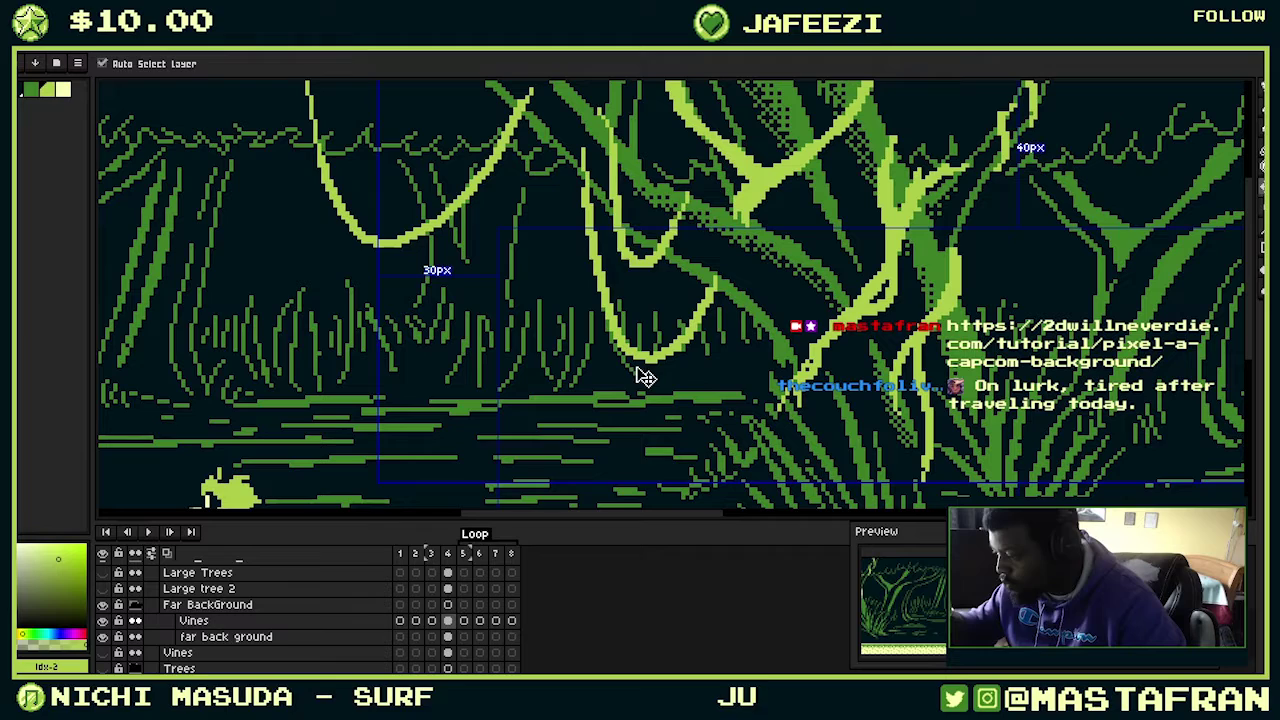
- Redraw the short hanging vine with a 3px brush so it loops up to the tree branch, and add a small vine loop beside it
key("b")
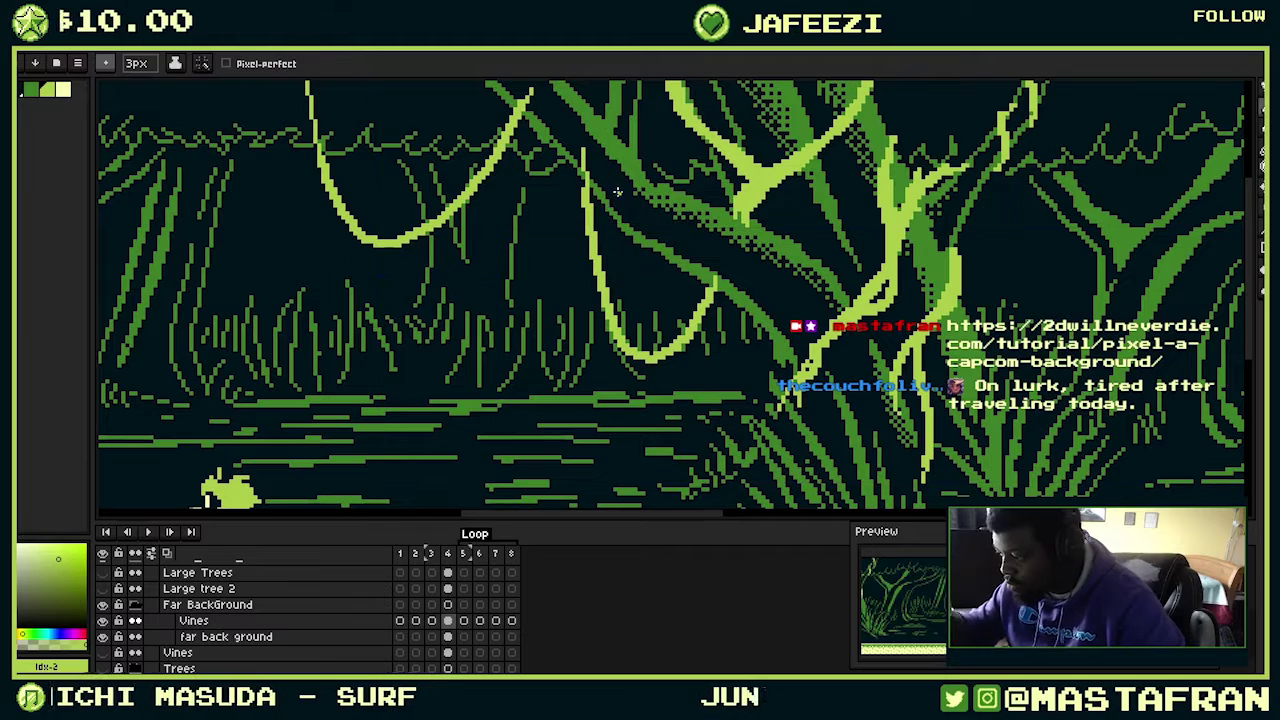
key("ctrl+z")
left_click_drag(727, 201, 661, 265)
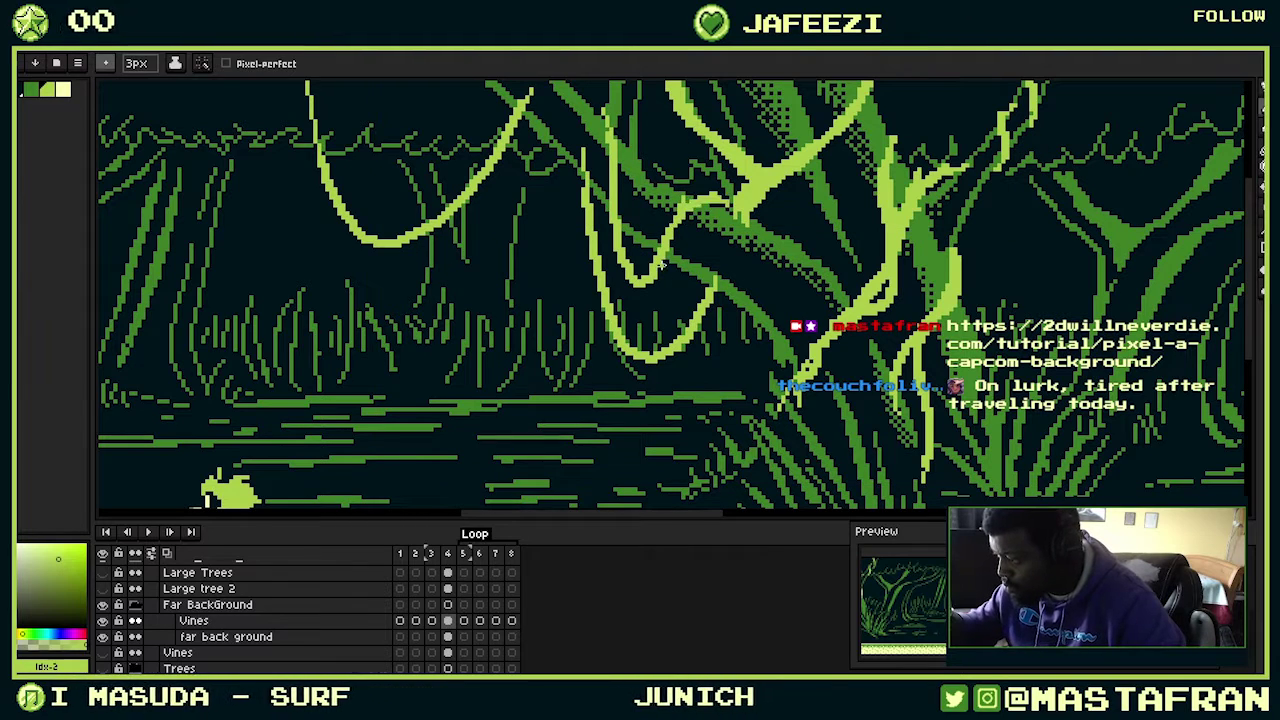
left_click_drag(712, 175, 712, 261)
mouse_move(608, 204)
left_mouse_down()
mouse_move(584, 180)
mouse_move(741, 197)
left_mouse_up()
mouse_move(508, 160)
left_mouse_down()
mouse_move(678, 240)
mouse_move(593, 198)
left_mouse_up()
key("ctrl+z")
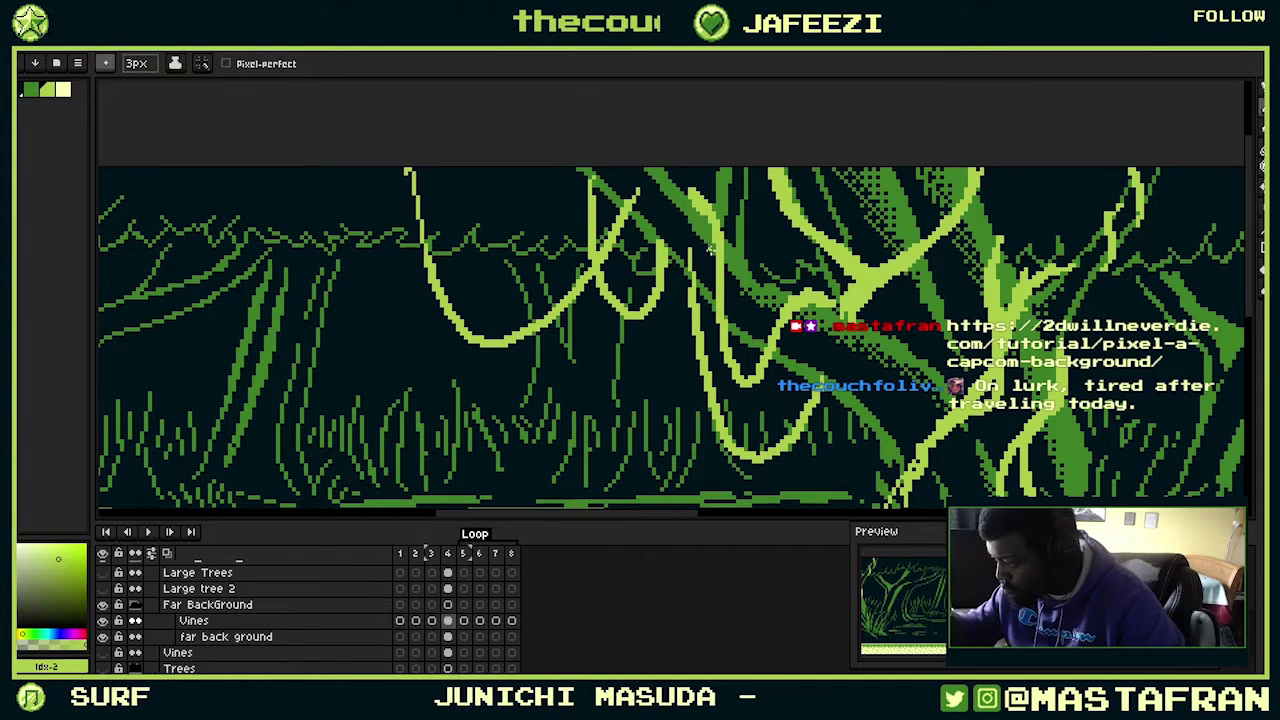
- Thicken the upper end of the long hanging vine left of the tree and check the whole repeating background
left_click_drag(748, 226, 893, 210)
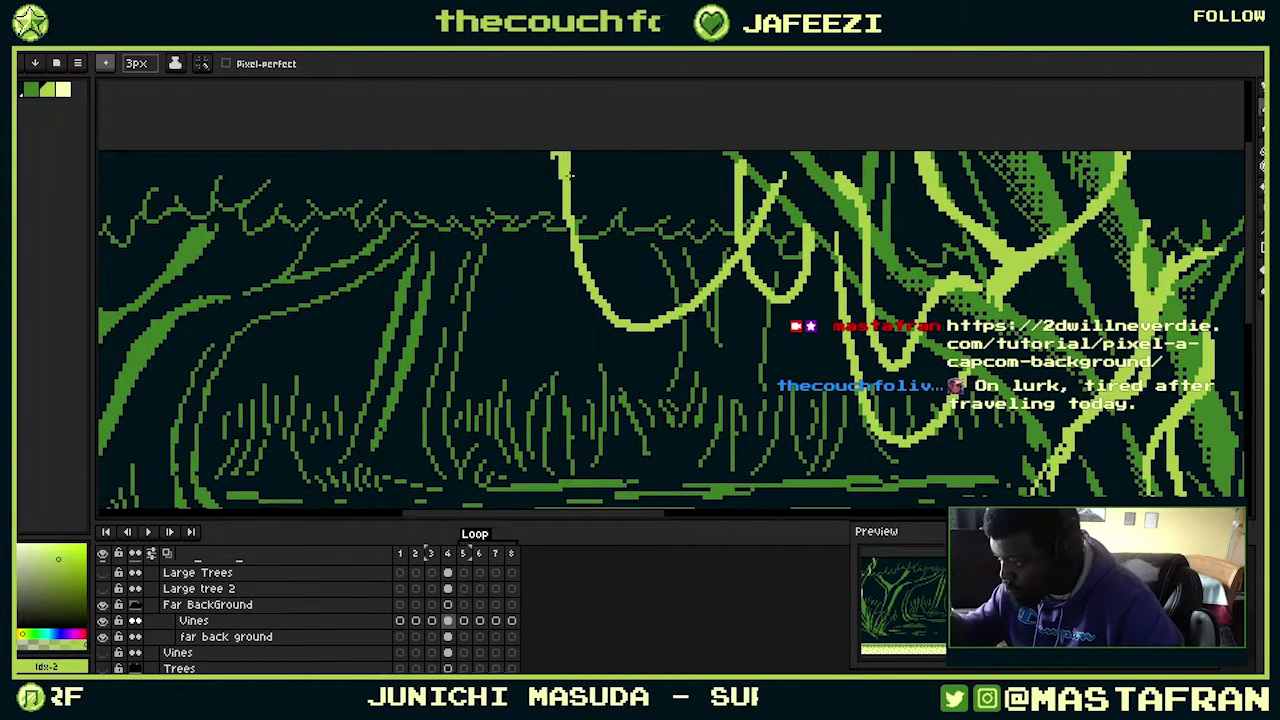
left_click_drag(569, 176, 577, 256)
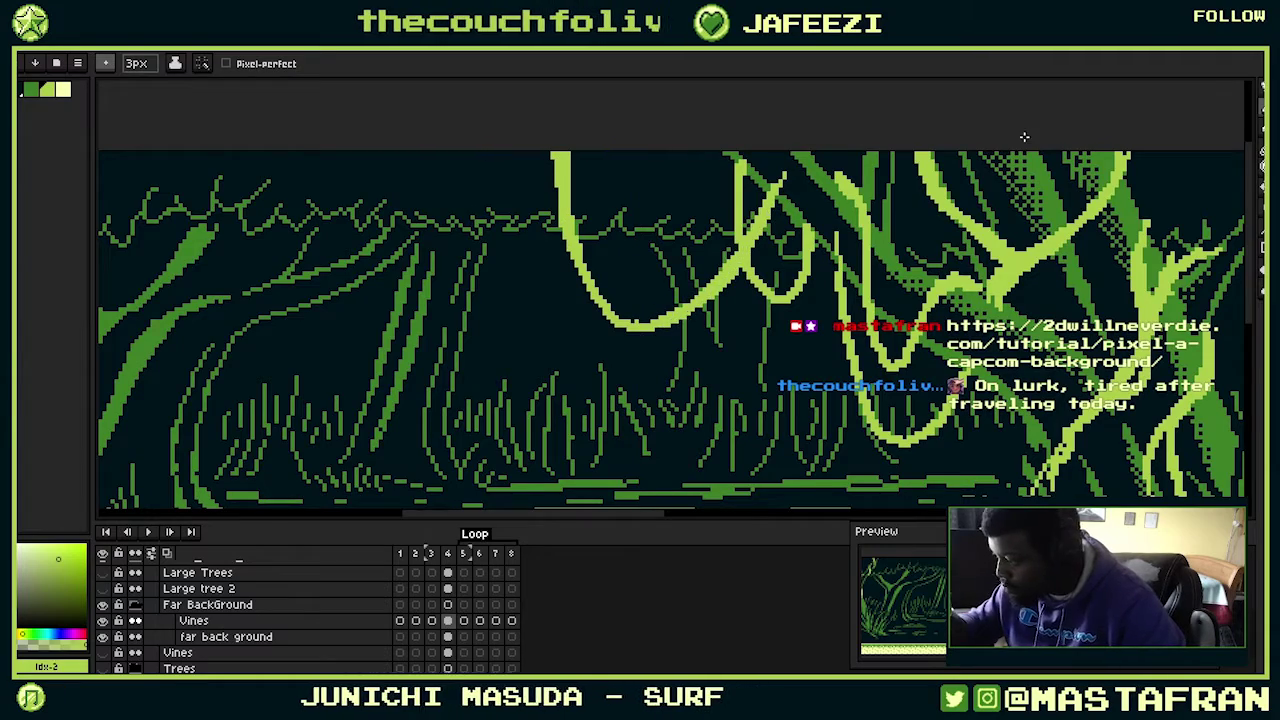
scroll(641, 329, "down", 3)
scroll(784, 126, "down", 1)
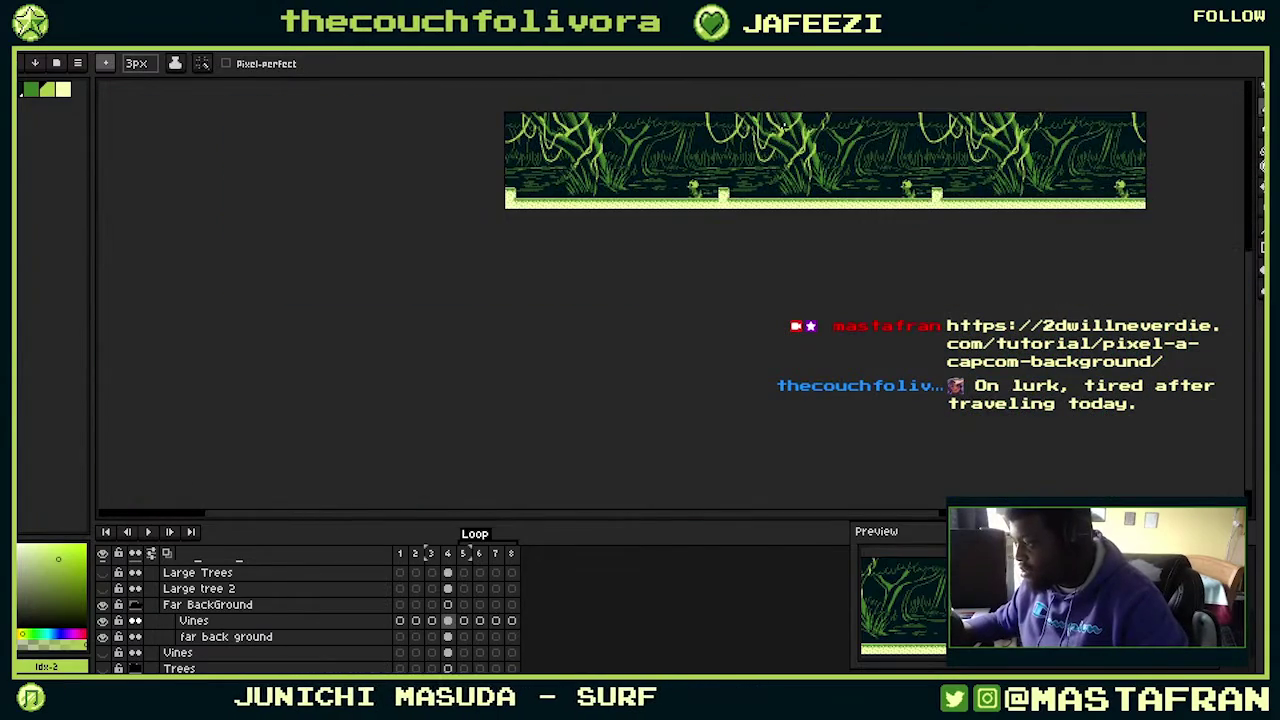
left_click_drag(947, 173, 718, 316)
scroll(747, 197, "up", 1)
scroll(747, 197, "down", 1)
scroll(747, 197, "up", 1)
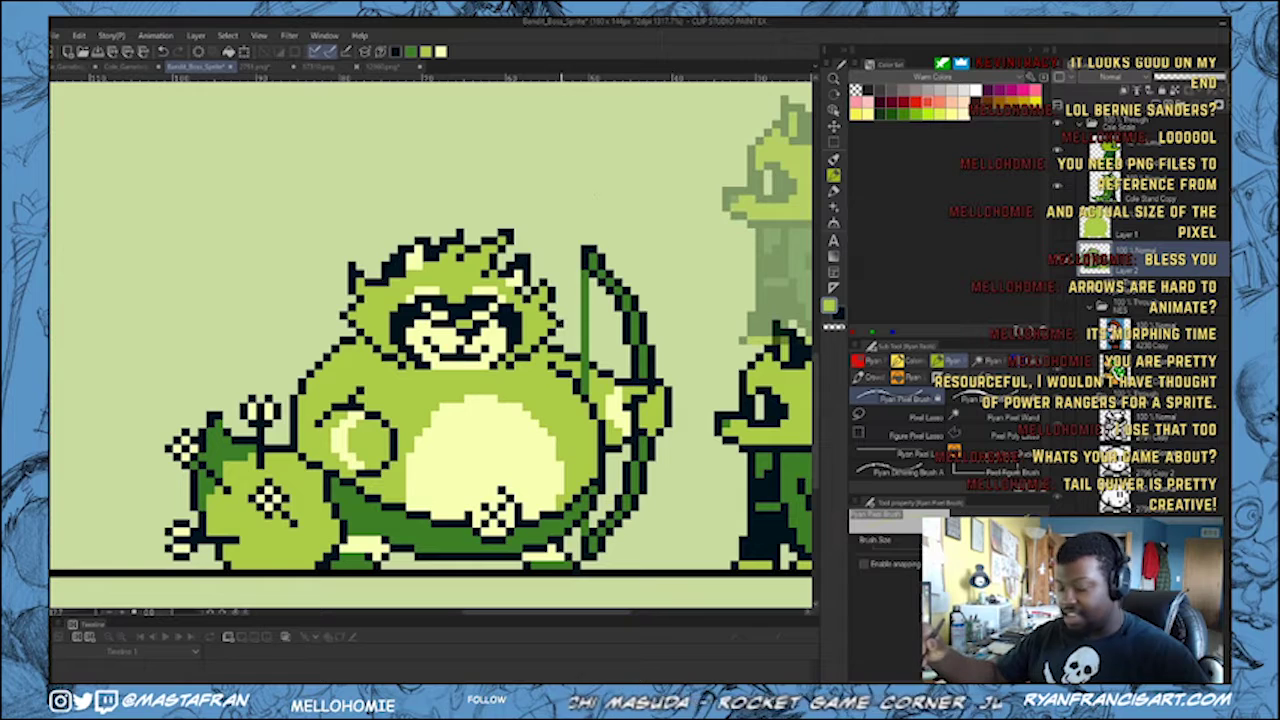
- Lasso the pixel archer's head and shift it slightly right with a transform
key("m")
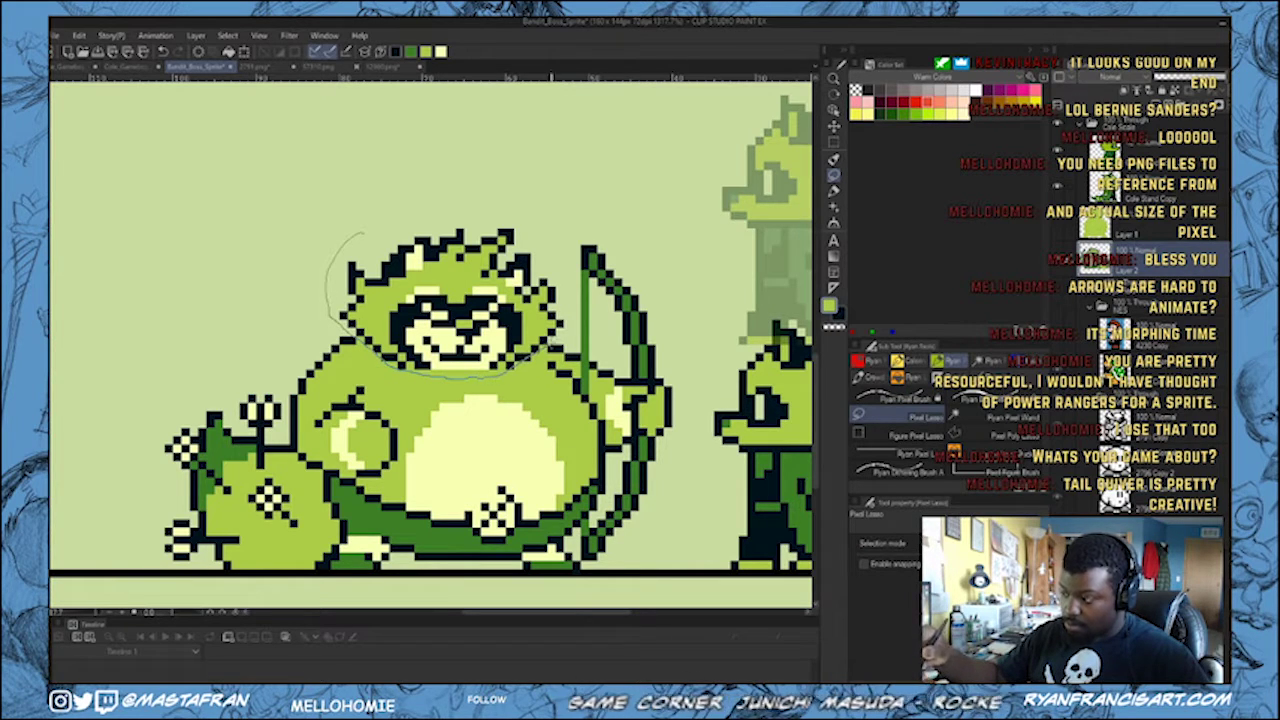
left_click_drag(568, 302, 450, 177)
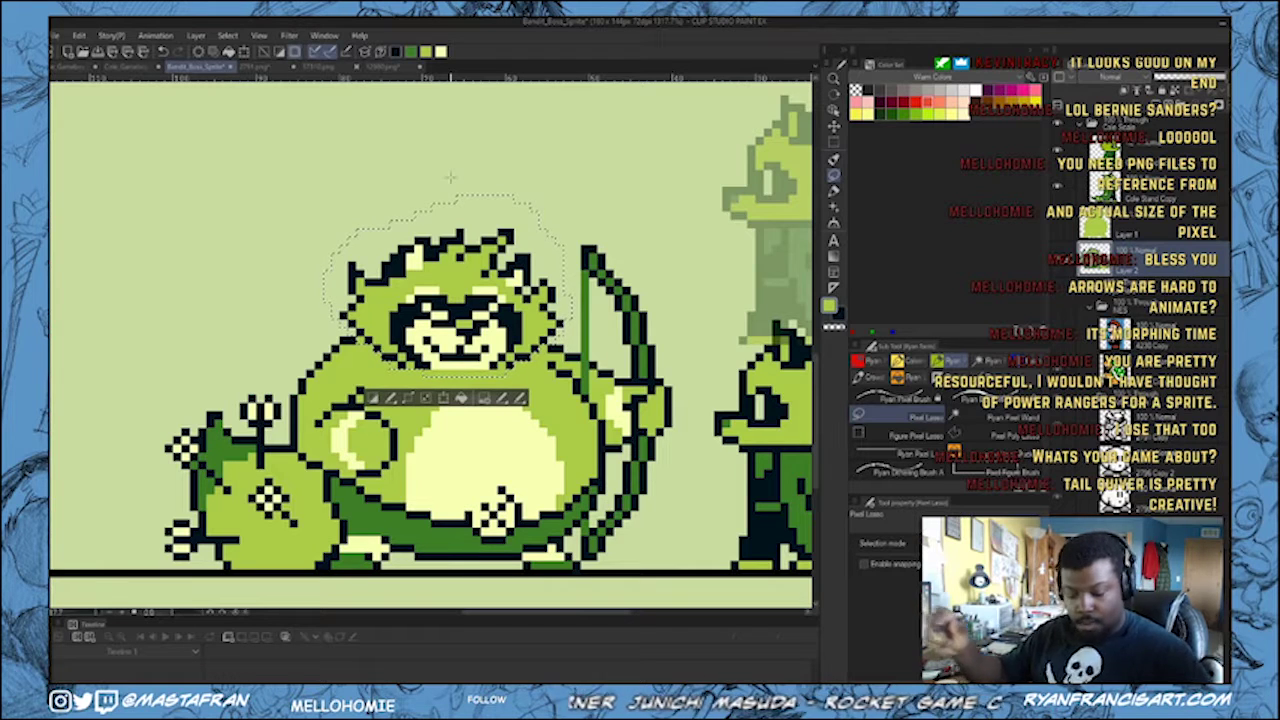
key("ctrl+d")
key("ctrl+z")
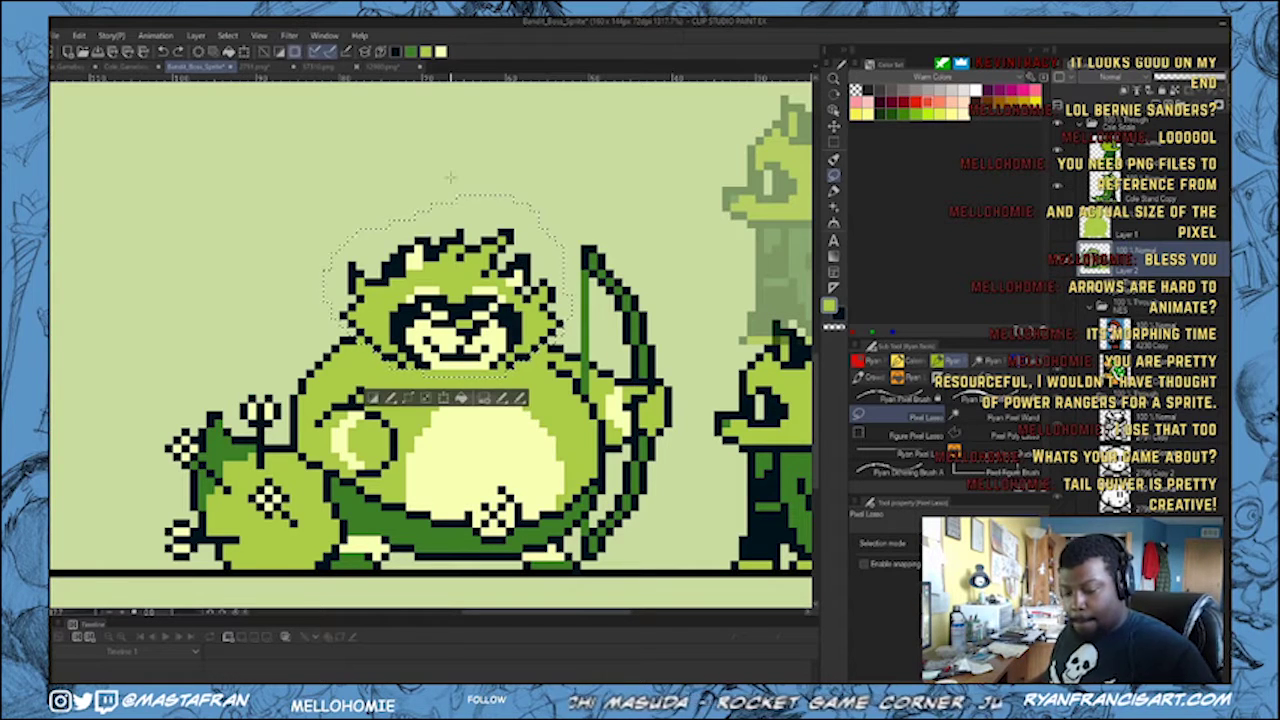
key("ctrl+t")
key("Right")
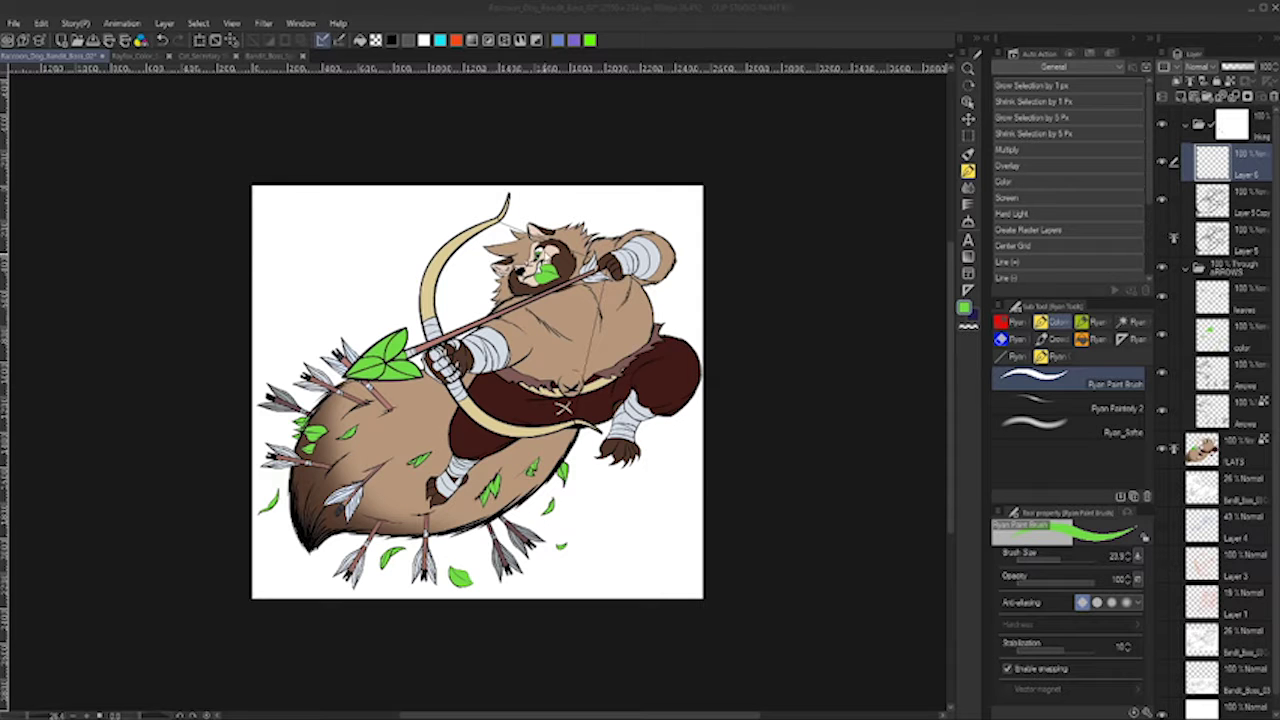
- Give the Ryan Paint Brush the strongest anti-aliasing at size 6.1 and sample white for highlights
scroll(478, 258, "up", 5)
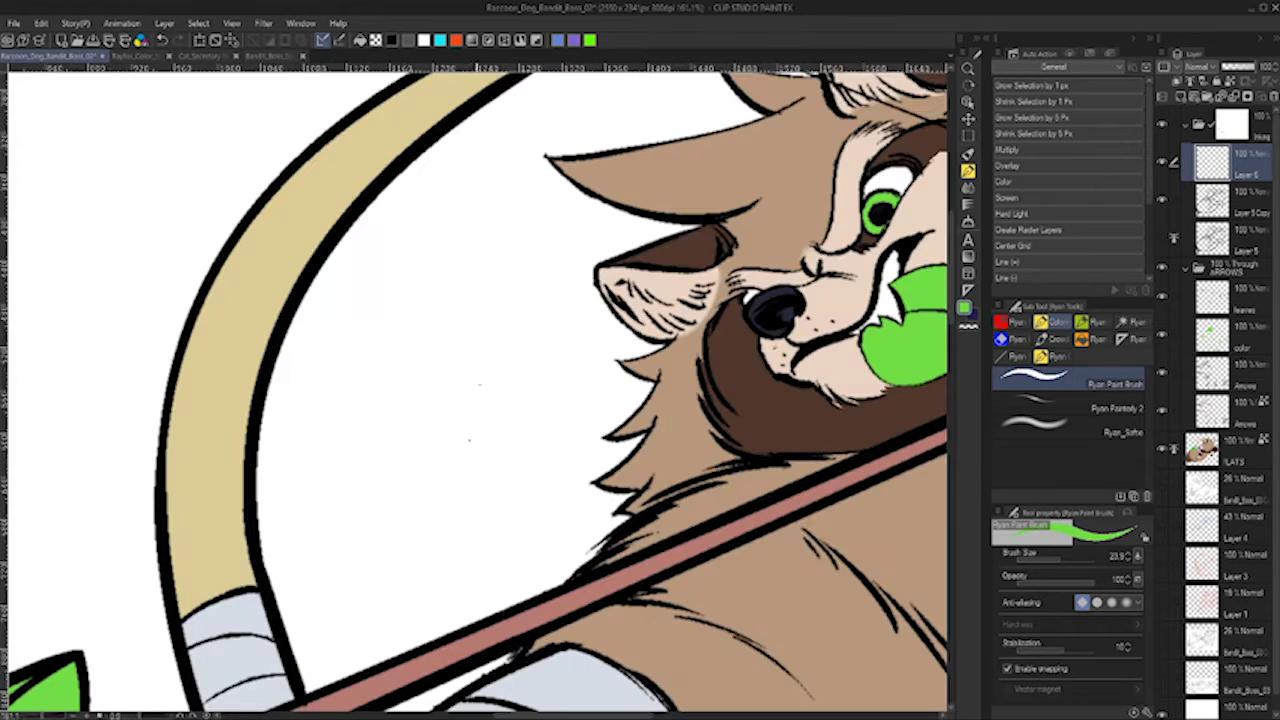
left_click(1126, 604)
mouse_move(880, 213)
left_mouse_down()
mouse_move(650, 430)
mouse_move(655, 350)
left_mouse_up()
scroll(650, 430, "up", 5)
left_click(648, 430, "alt")
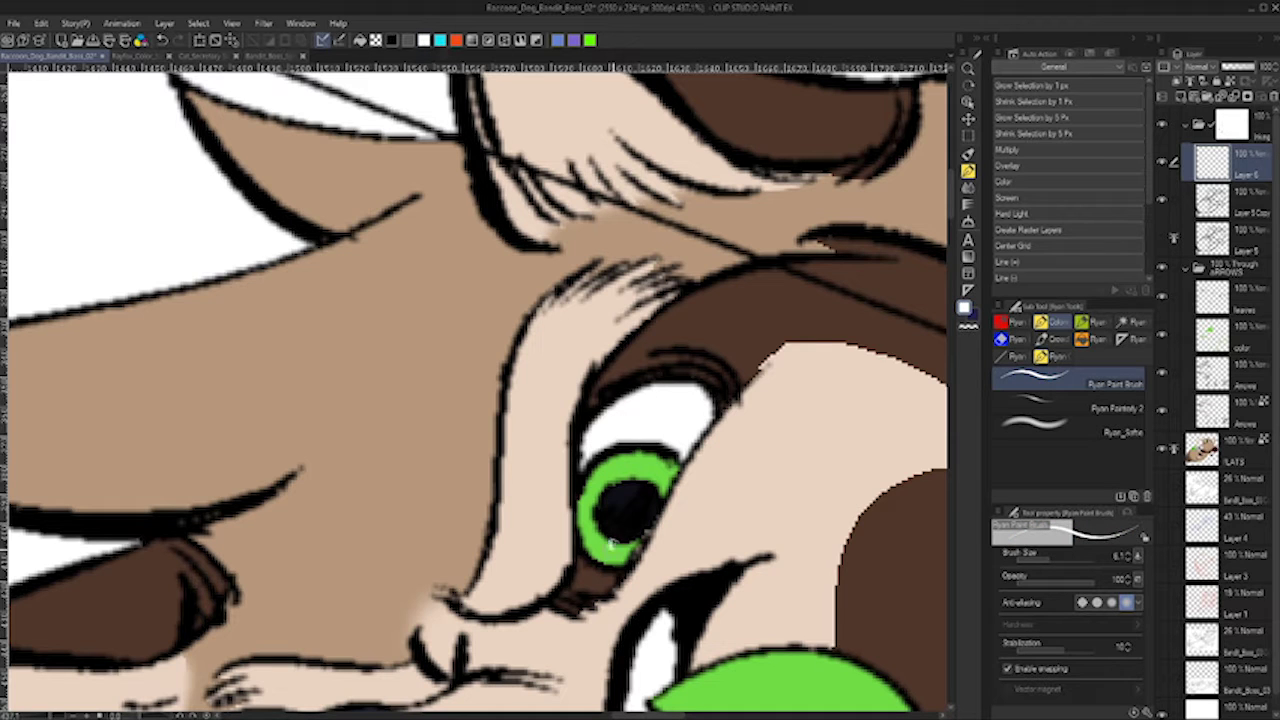
- Paint small white highlights on the raccoon dog's pupil and along the rim and front of the nose
left_click_drag(527, 610, 860, 243)
mouse_move(768, 289)
left_mouse_down()
mouse_move(614, 406)
mouse_move(718, 228)
left_mouse_up()
left_click_drag(474, 510, 563, 435)
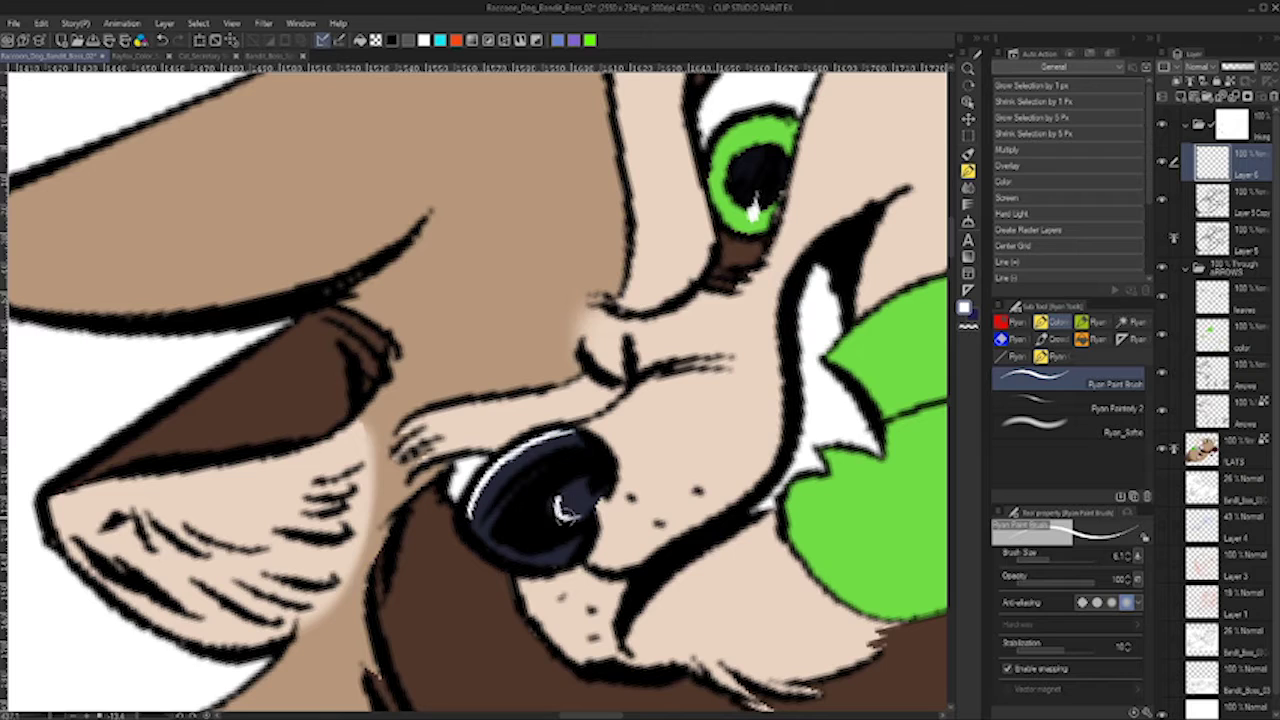
- Paint a white highlight stroke along the upper edge of the leaf in the raccoon dog's mouth, replacing the first attempt
left_click_drag(840, 378, 587, 561)
left_click_drag(770, 362, 748, 280)
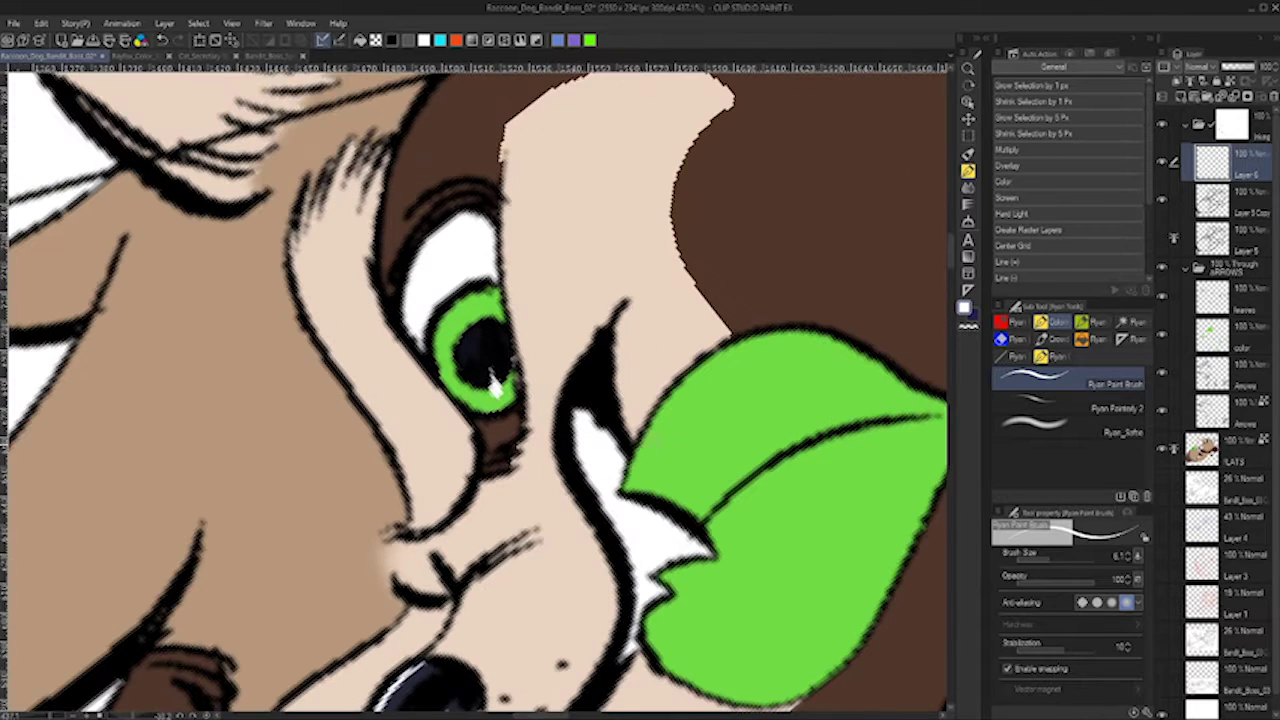
left_click_drag(632, 474, 750, 355)
key("ctrl+z")
left_click_drag(667, 431, 886, 302)
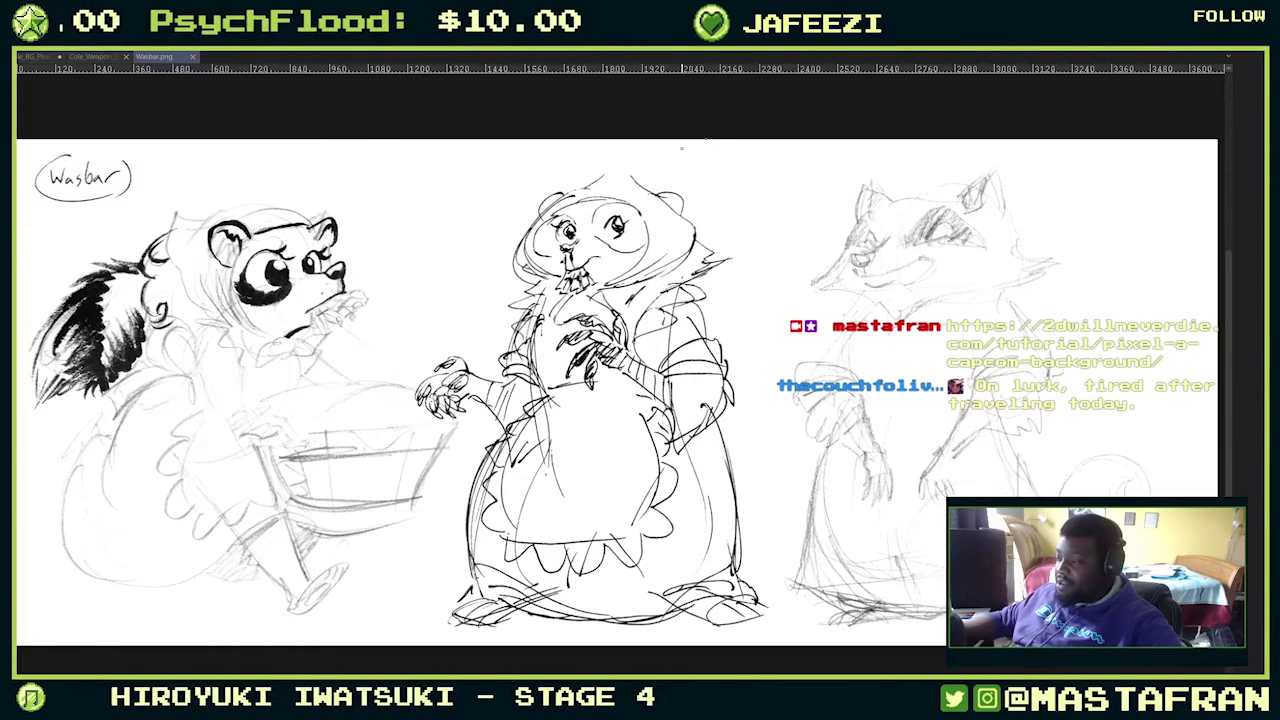
- Close the Wasbar character sketches and examine the weapon skill variants sheet
key("ctrl+w")
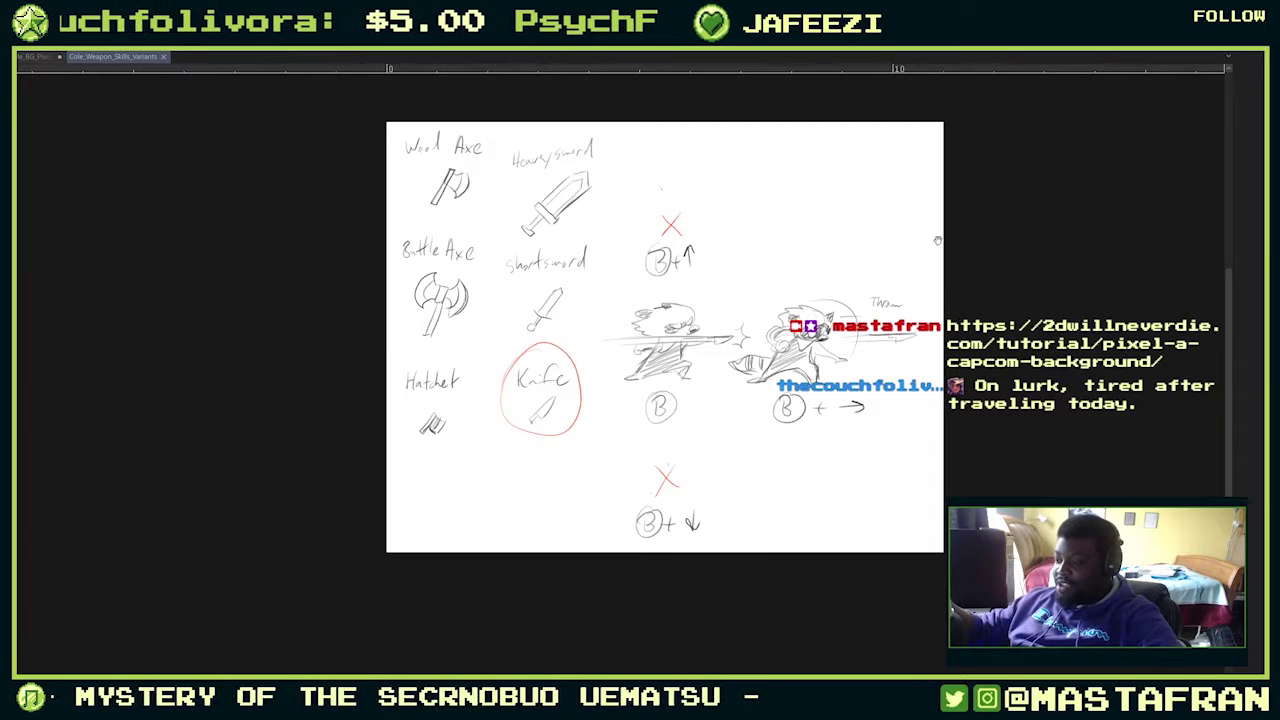
left_click_drag(938, 240, 885, 245)
scroll(893, 236, "up", 1)
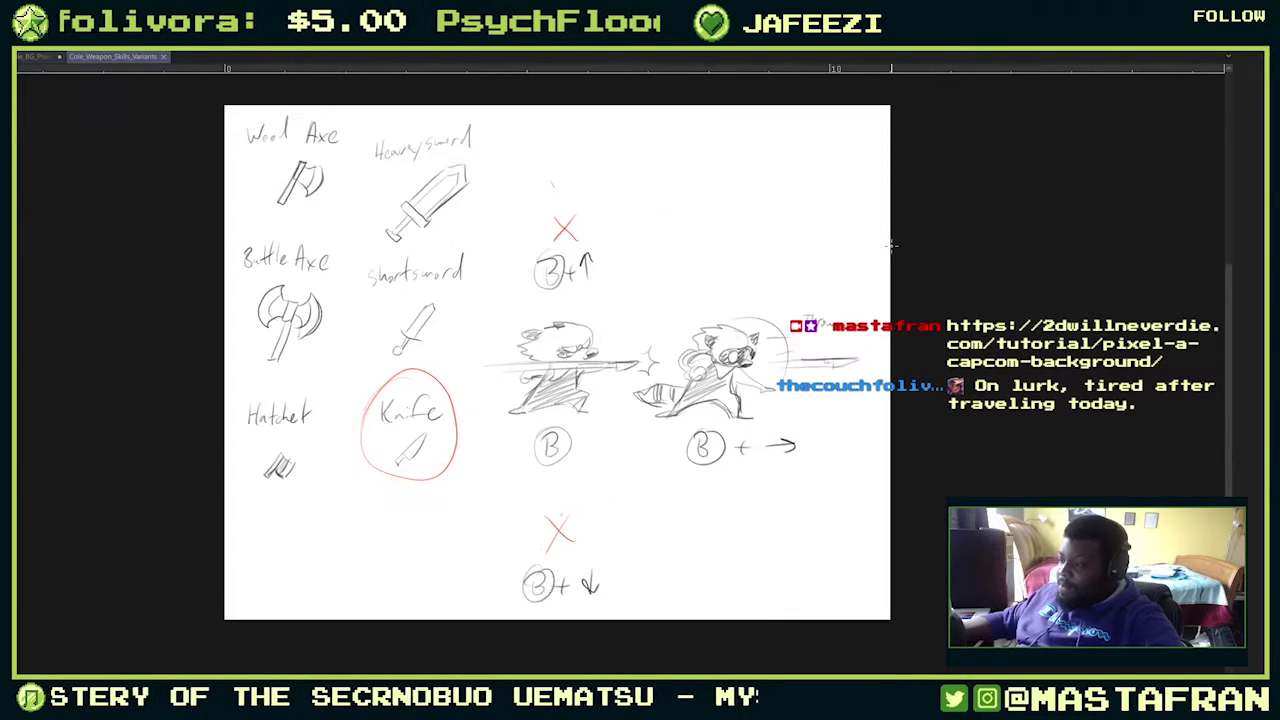
left_click_drag(922, 298, 876, 284)
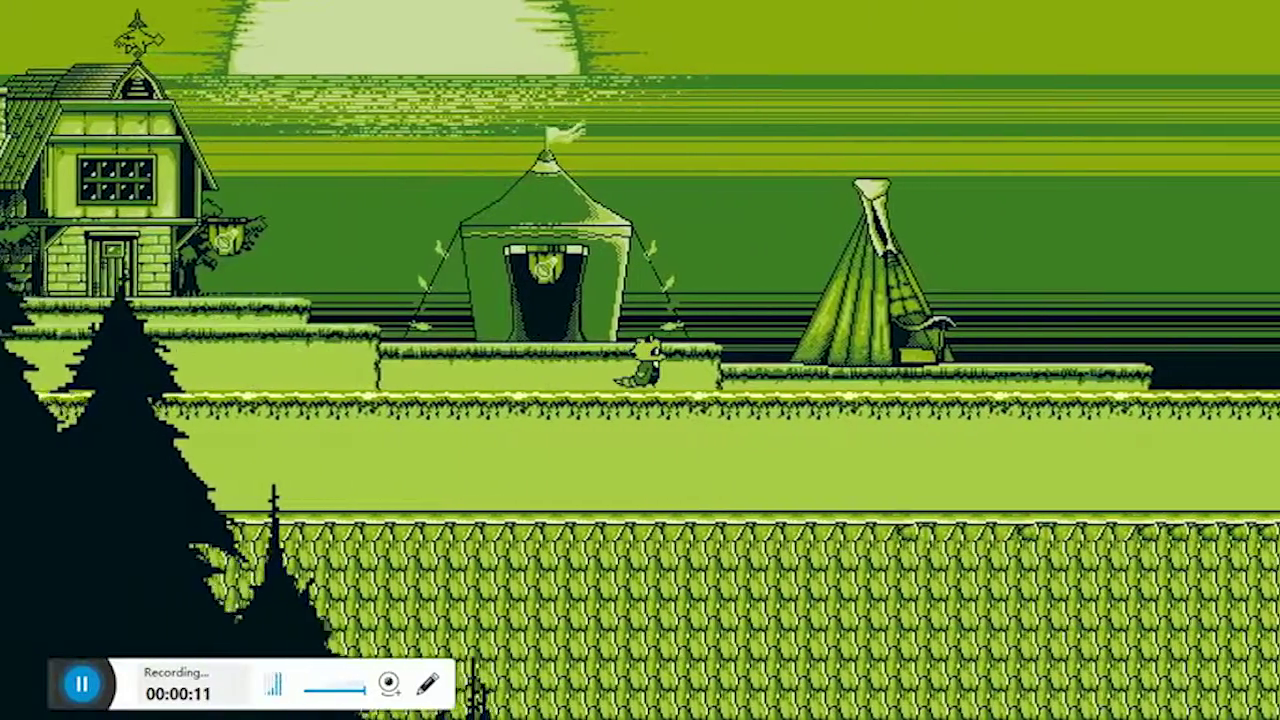
key("Left")
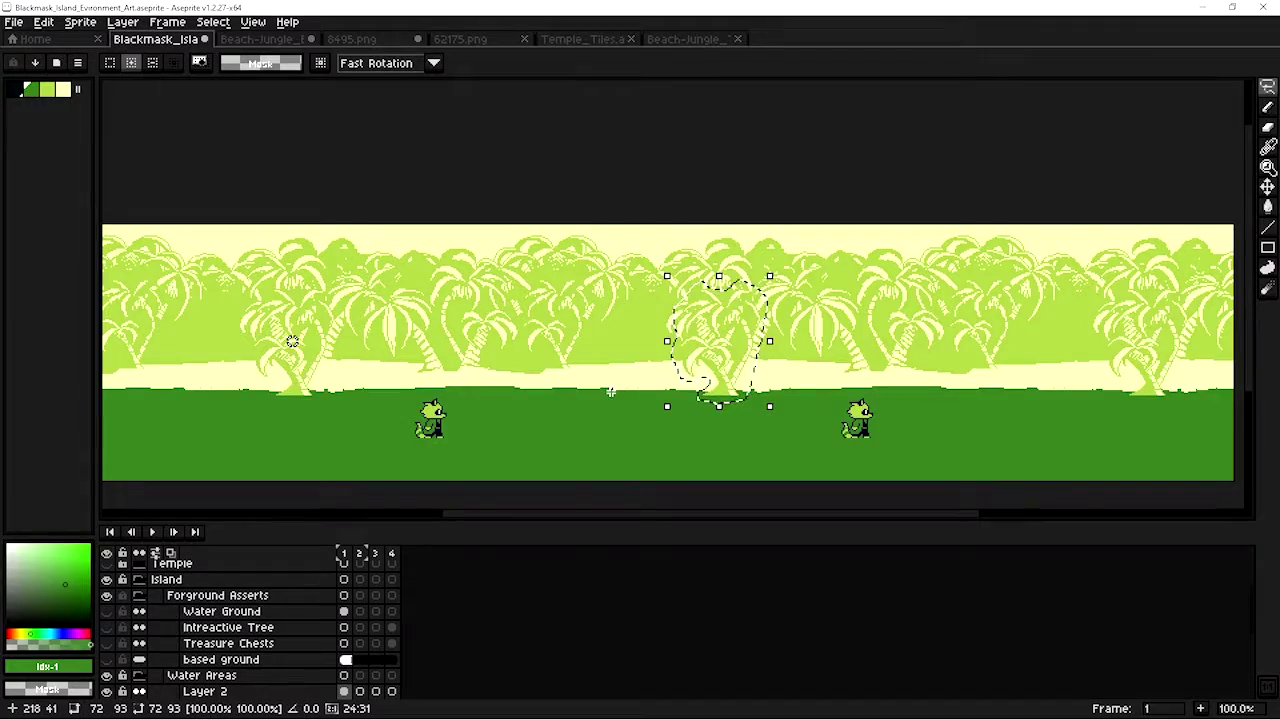
- Move the selected palm tree up and left onto the sand line, scale it to 61 by 81 pixels, and apply the transform
left_click_drag(737, 371, 661, 351)
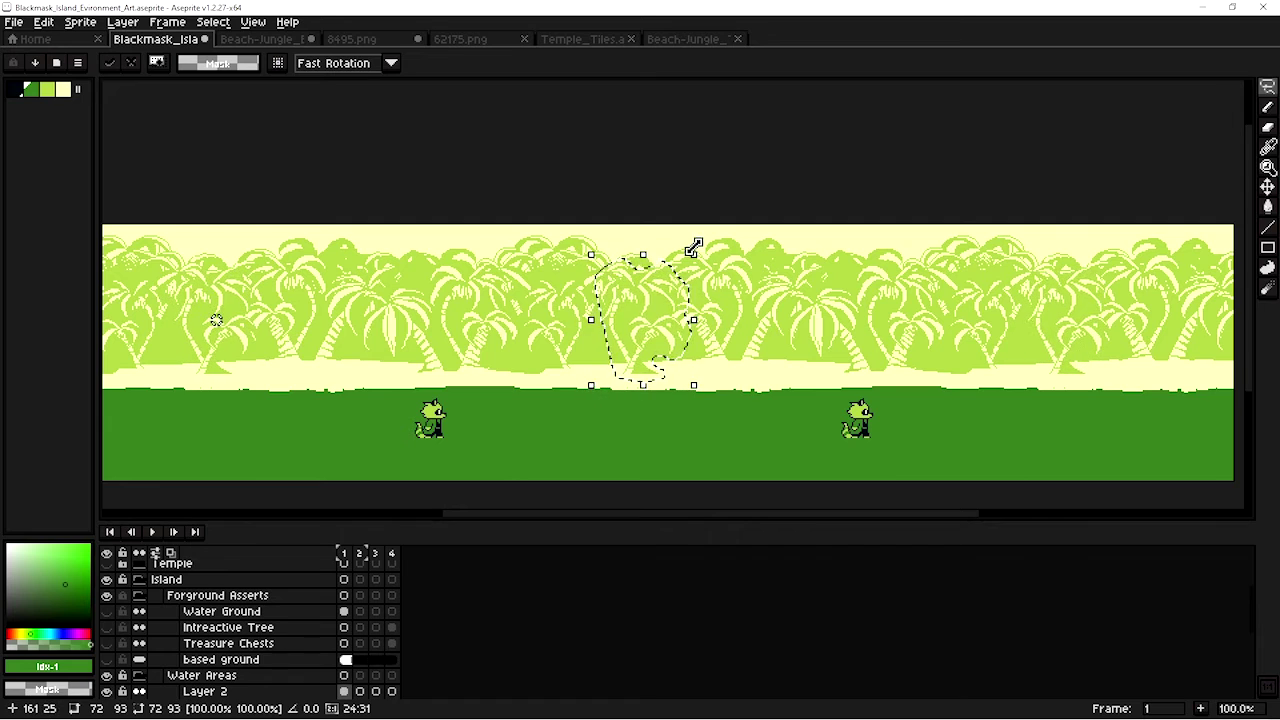
left_click_drag(694, 248, 681, 266)
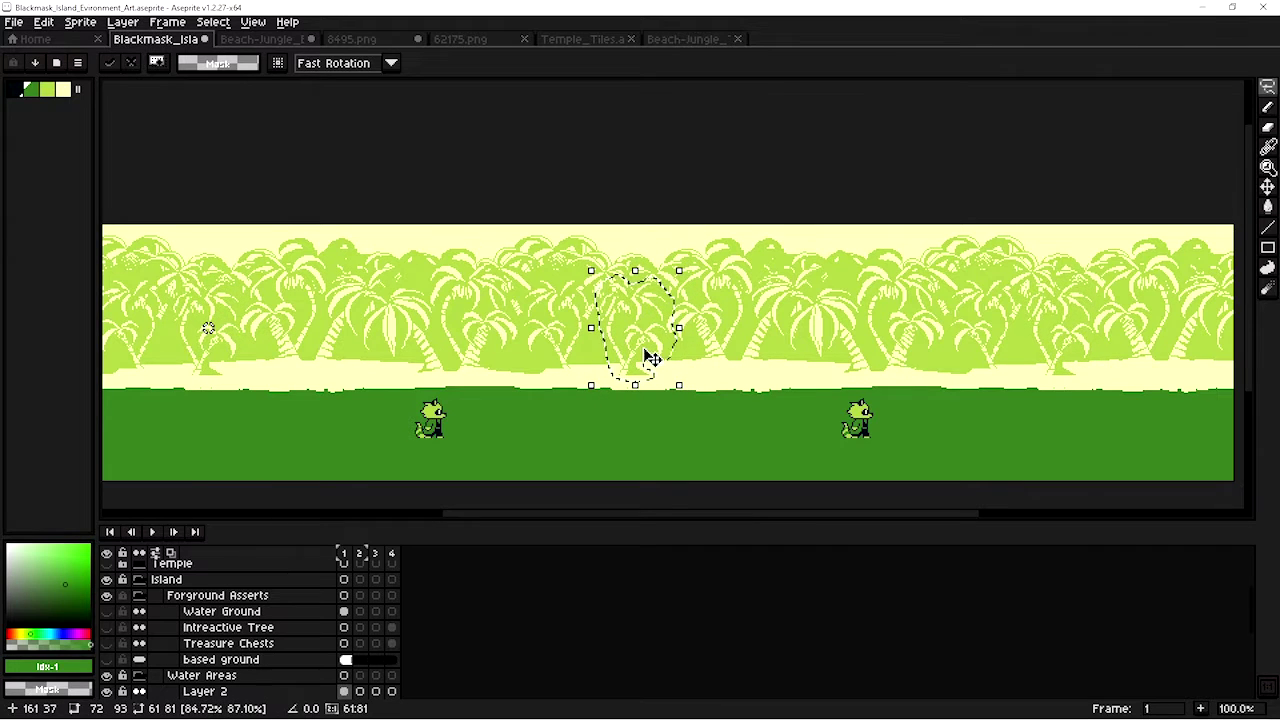
left_click_drag(645, 350, 641, 350)
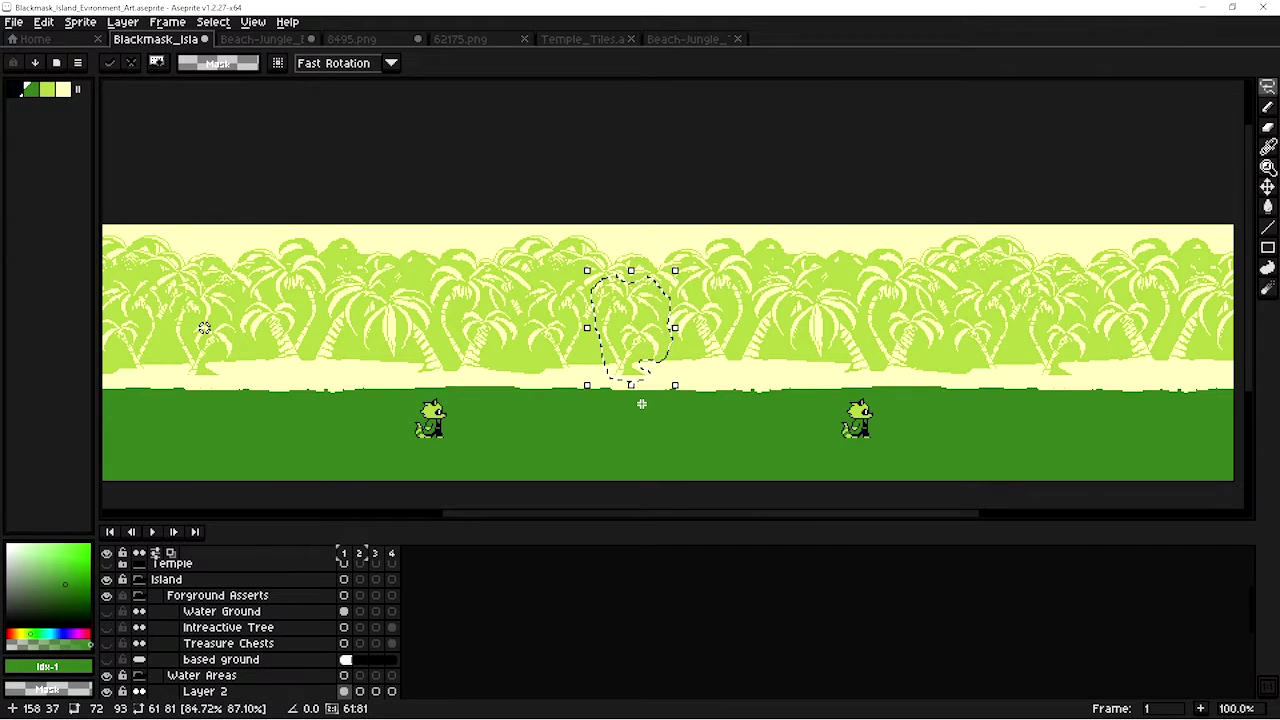
key("Return")
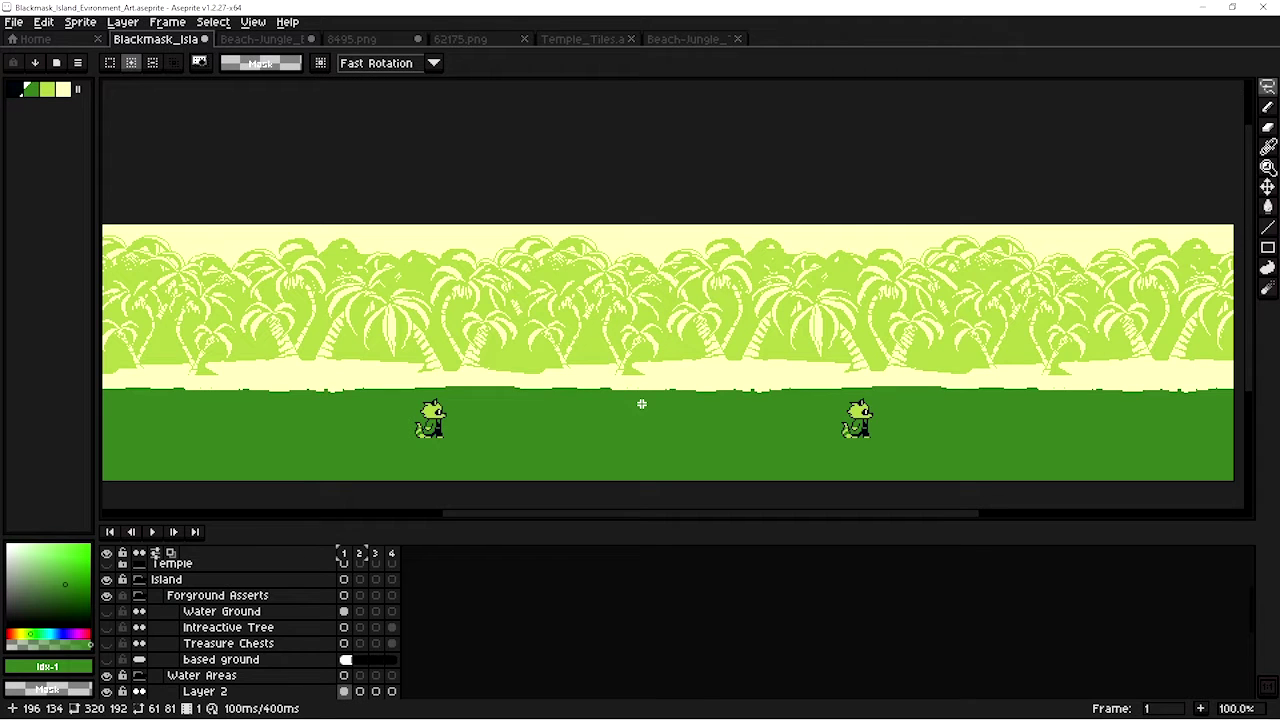
scroll(643, 395, "down", 2)
scroll(647, 385, "up", 2)
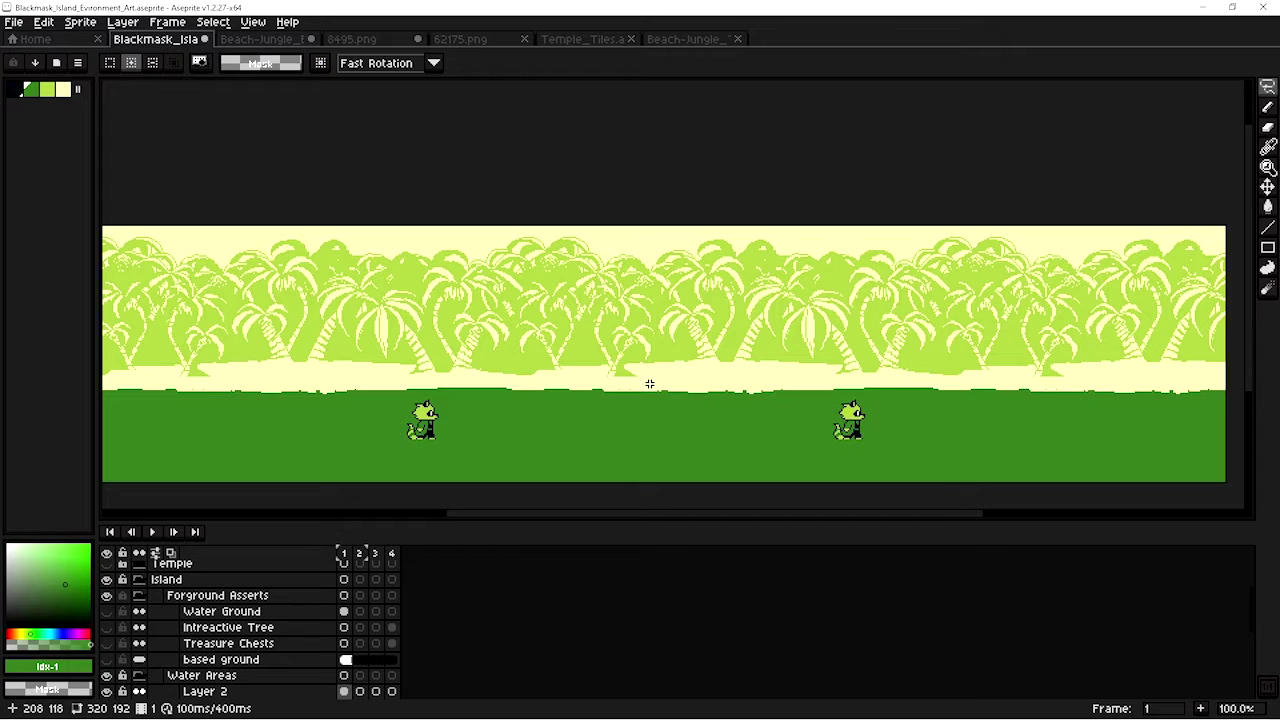
key("b")
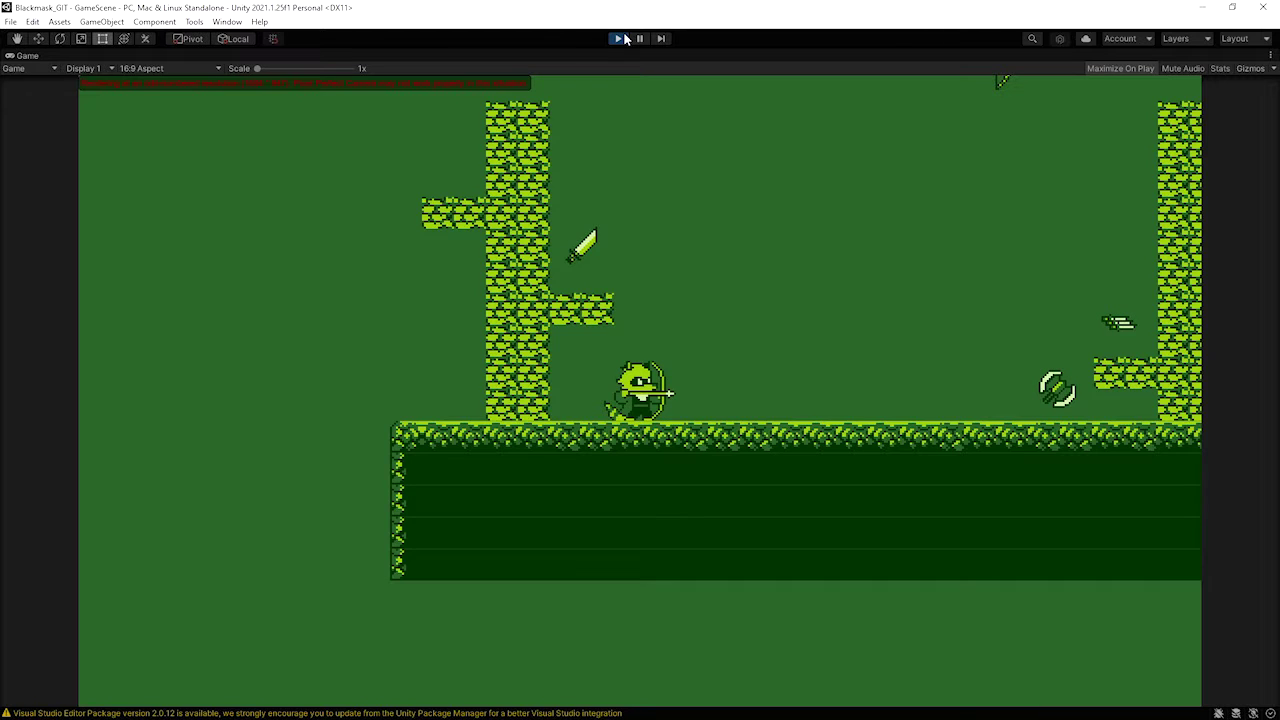
- Switch to the running Unity game scene and test the raccoon dog character's walking, jumping and bow aiming
key("a")
key("d")
key("space")
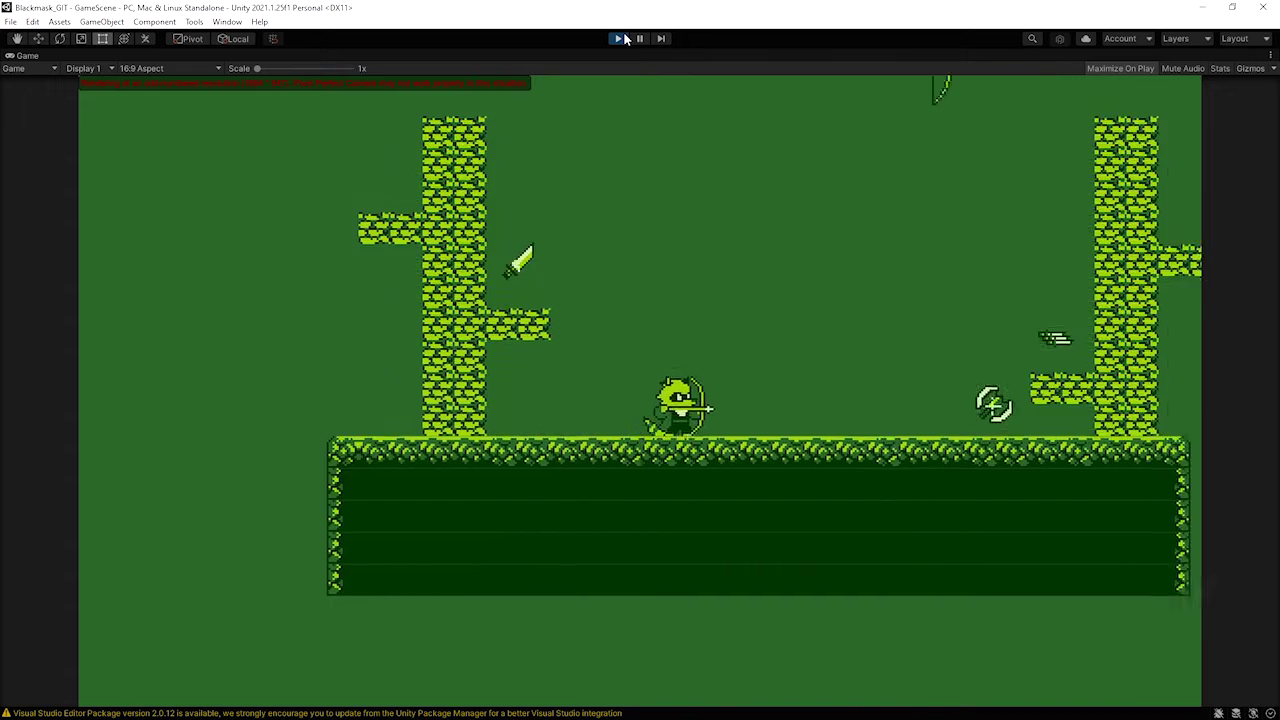
key("a")
key("Right")
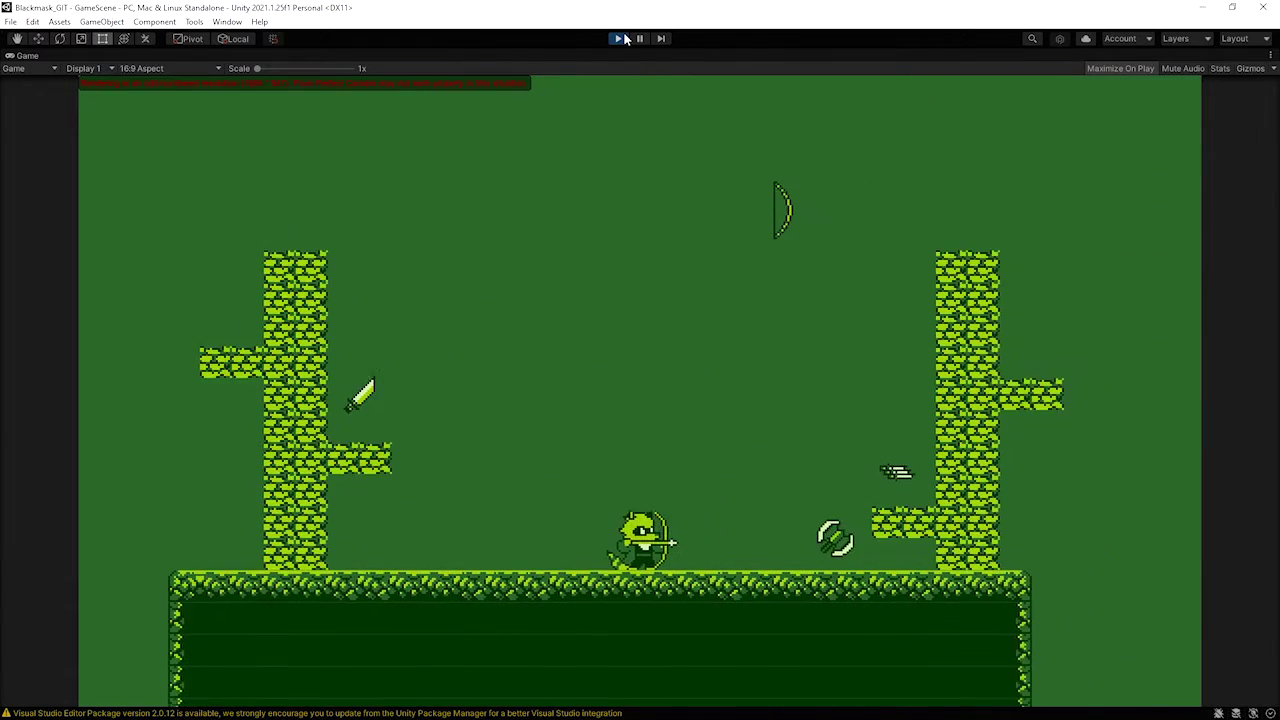
key("space")
key("space")
key("space")
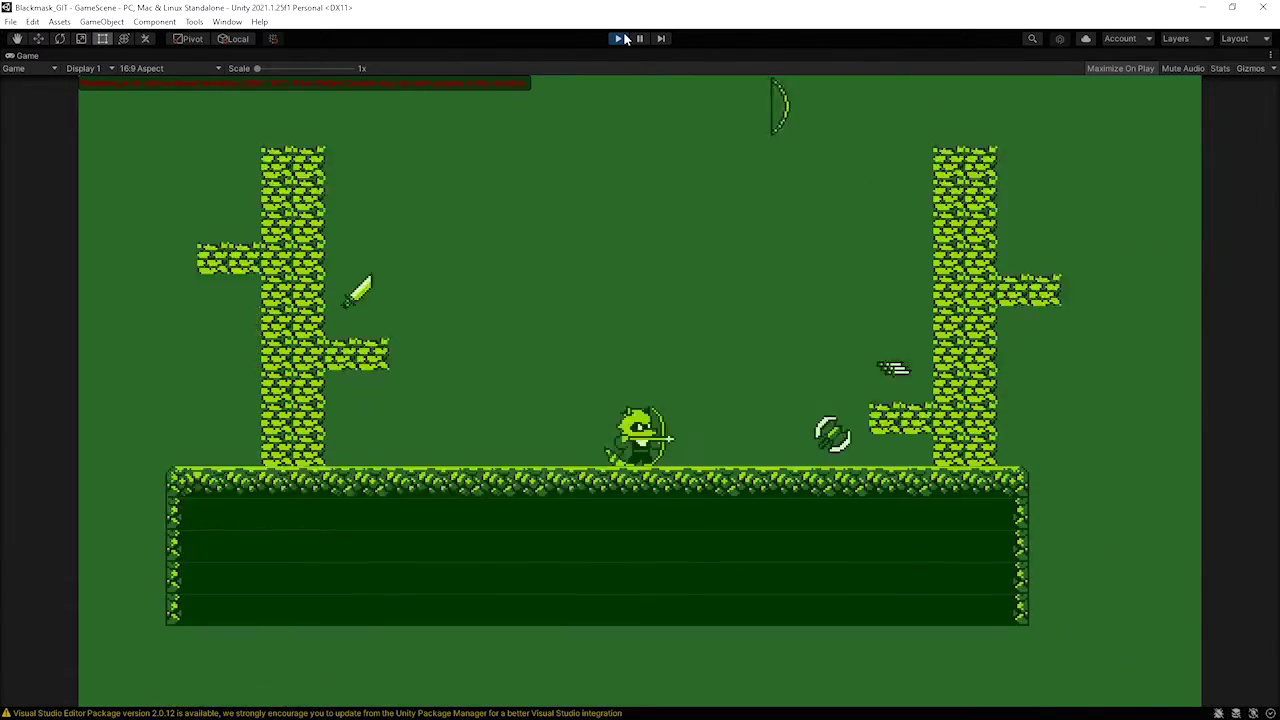
key("Left")
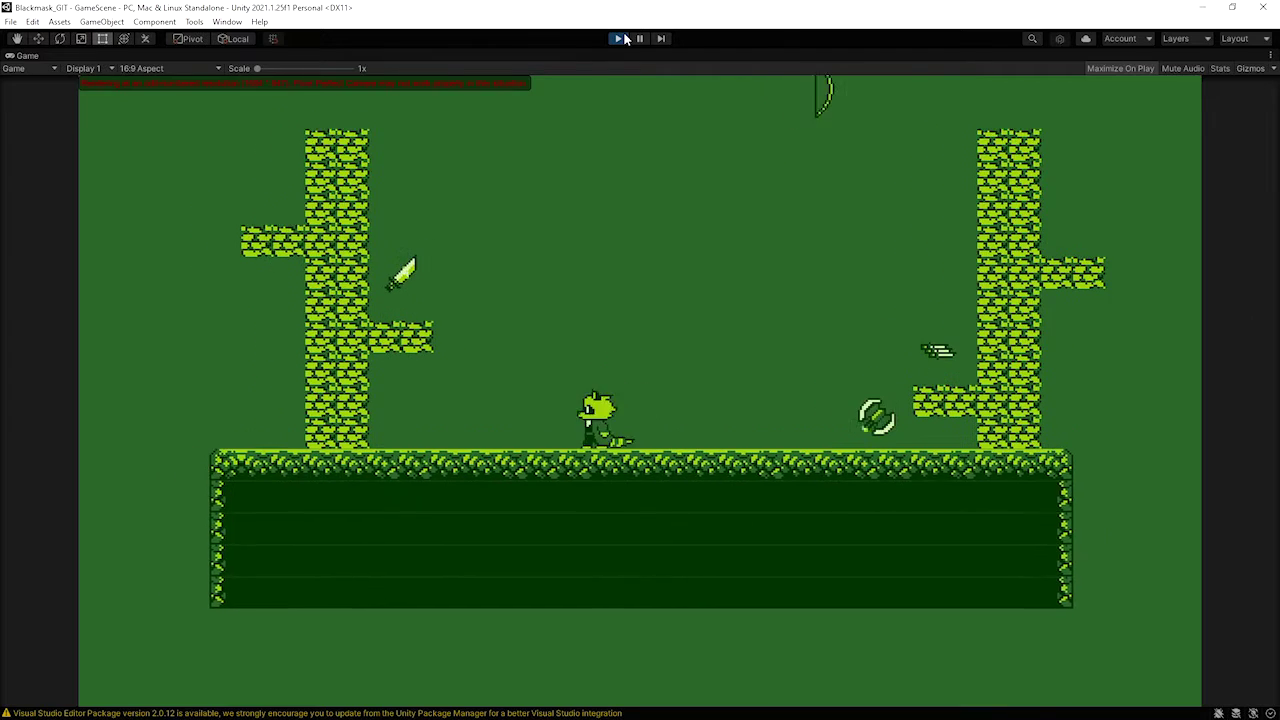
key("x")
key("x")
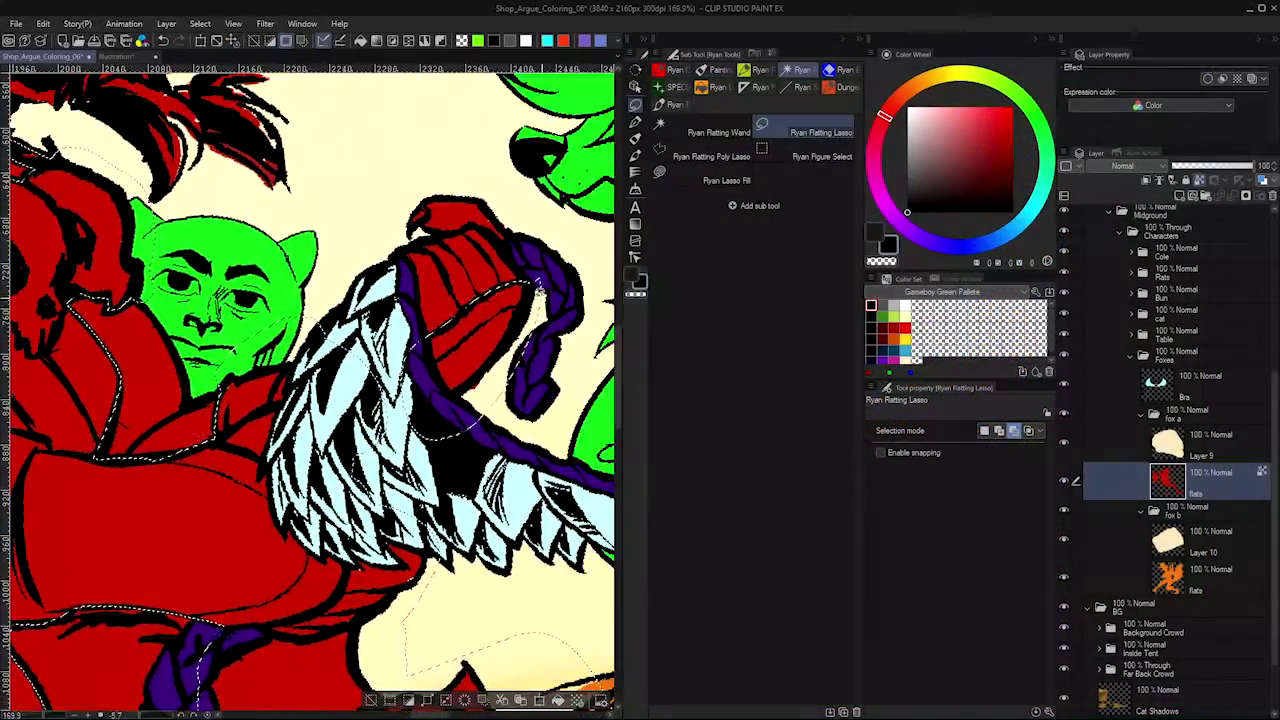
- Switch to Clip Studio Paint, finish lassoing the red fox's clothing and fill it with dark maroon on the flats layer
scroll(540, 288, "down", 5)
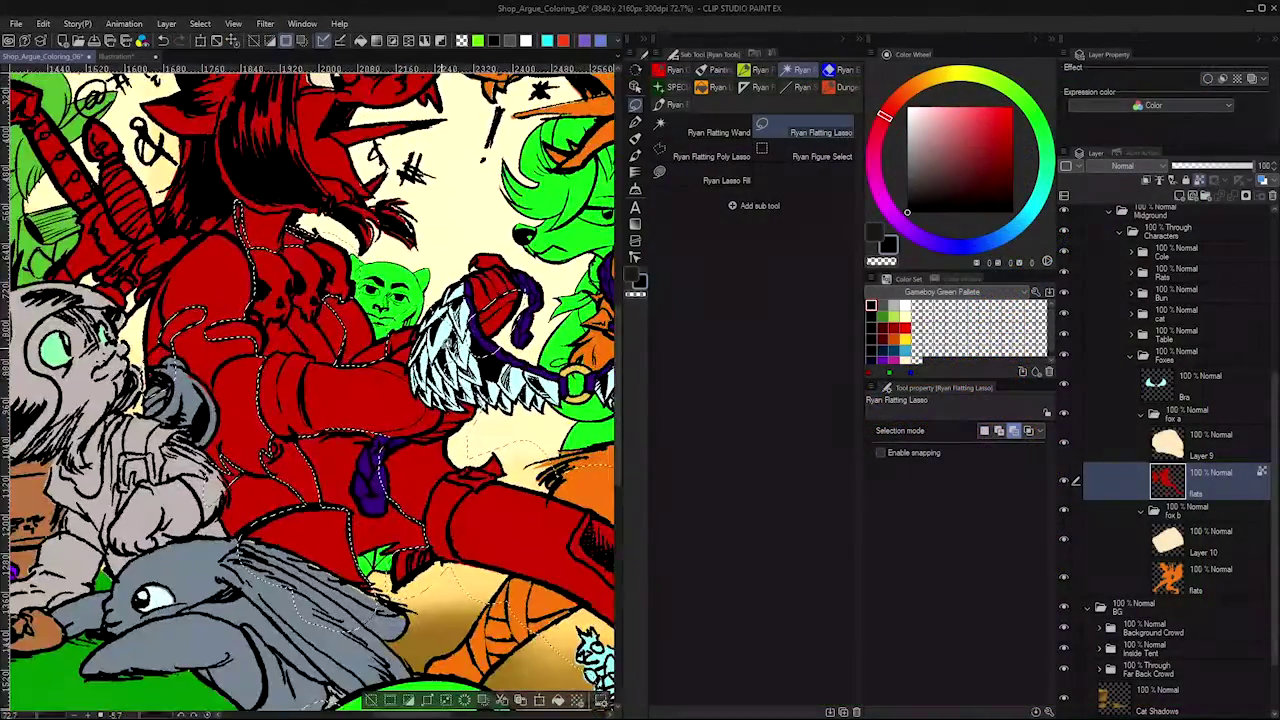
left_click_drag(540, 288, 398, 229)
scroll(334, 388, "down", 3)
left_click(334, 388, "alt")
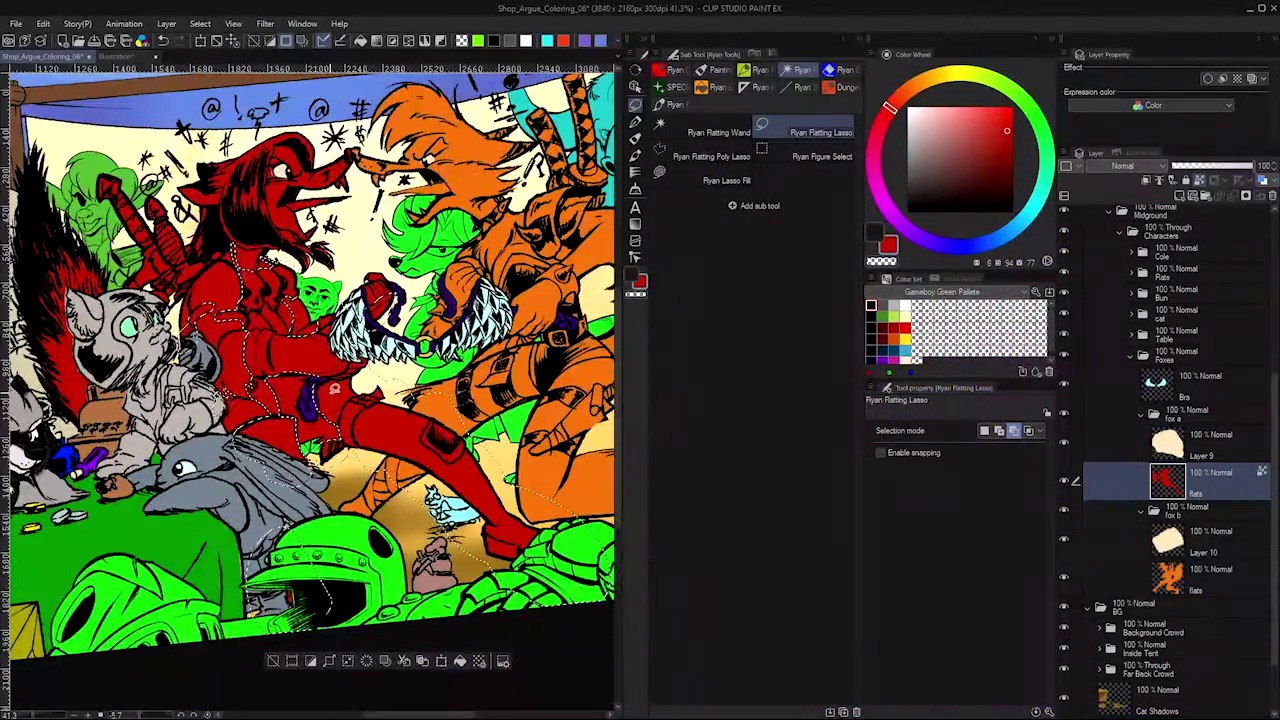
- Recolor the red fox's bright red body and tail to a muted orange-red on the flats layer
left_click(885, 118)
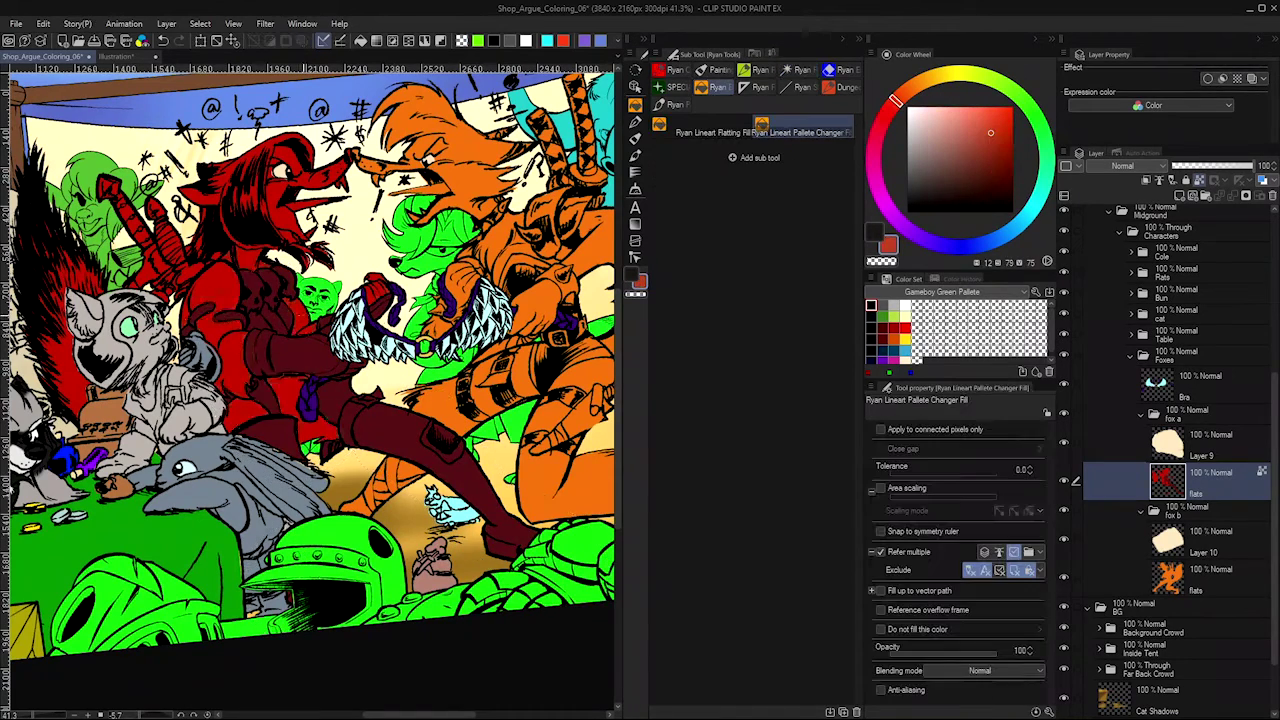
left_click(238, 340)
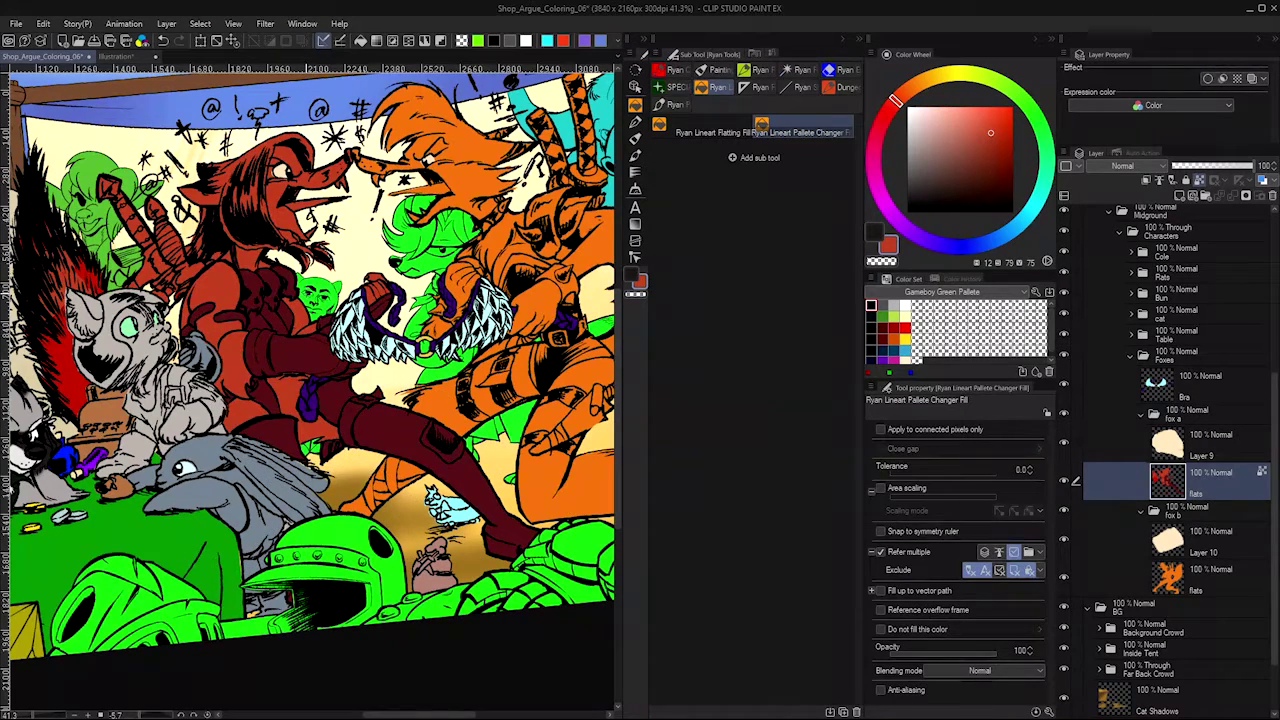
scroll(8, 668, "up", 5)
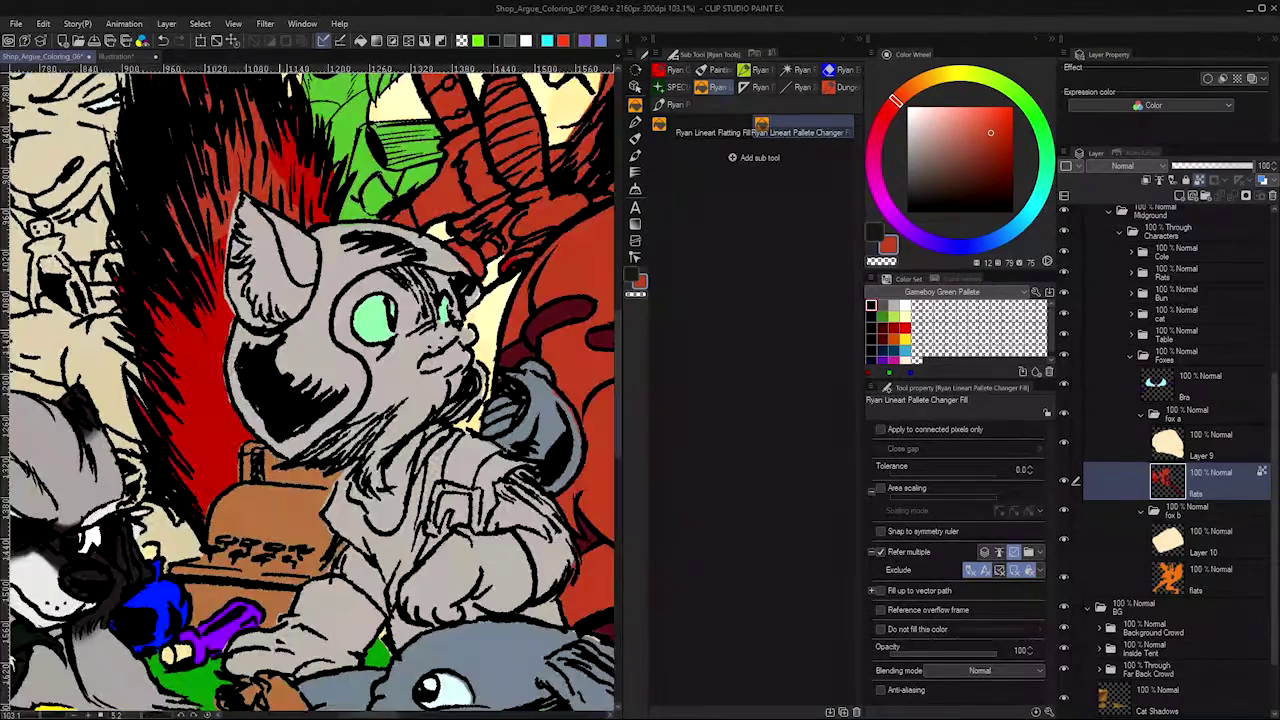
scroll(8, 668, "down", 4)
key("m")
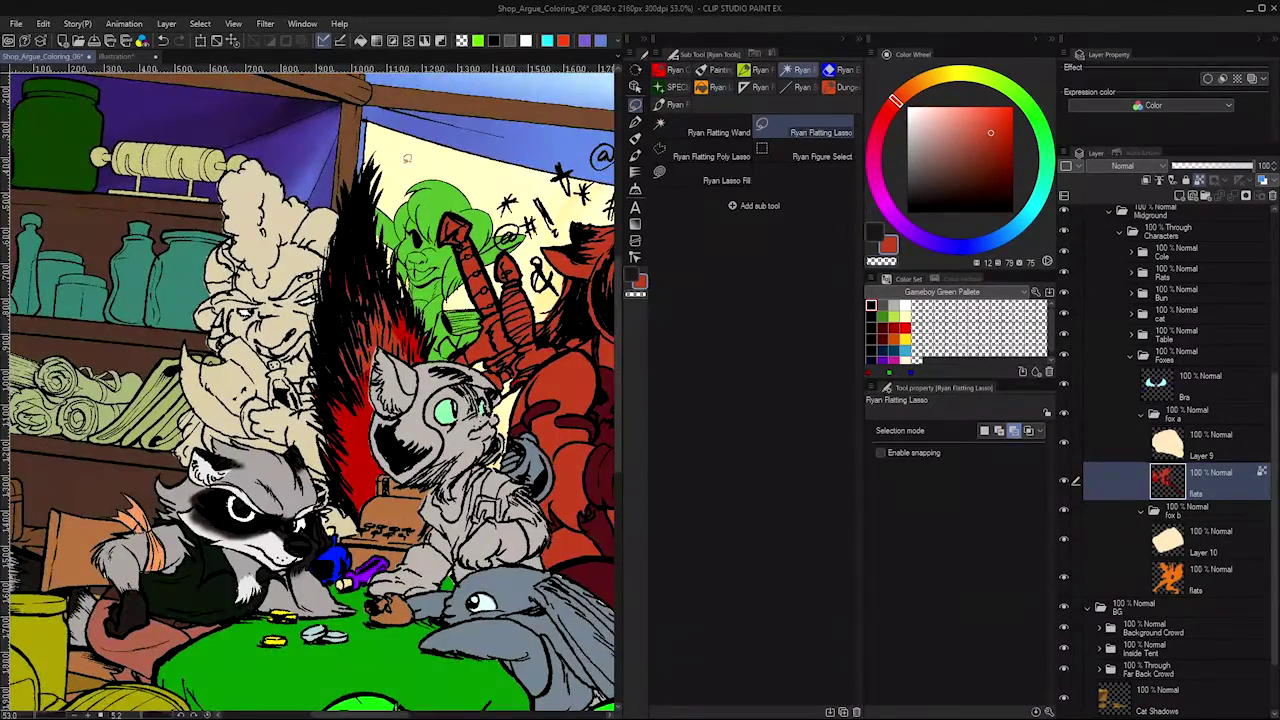
left_click_drag(420, 518, 335, 140)
key("alt+Delete")
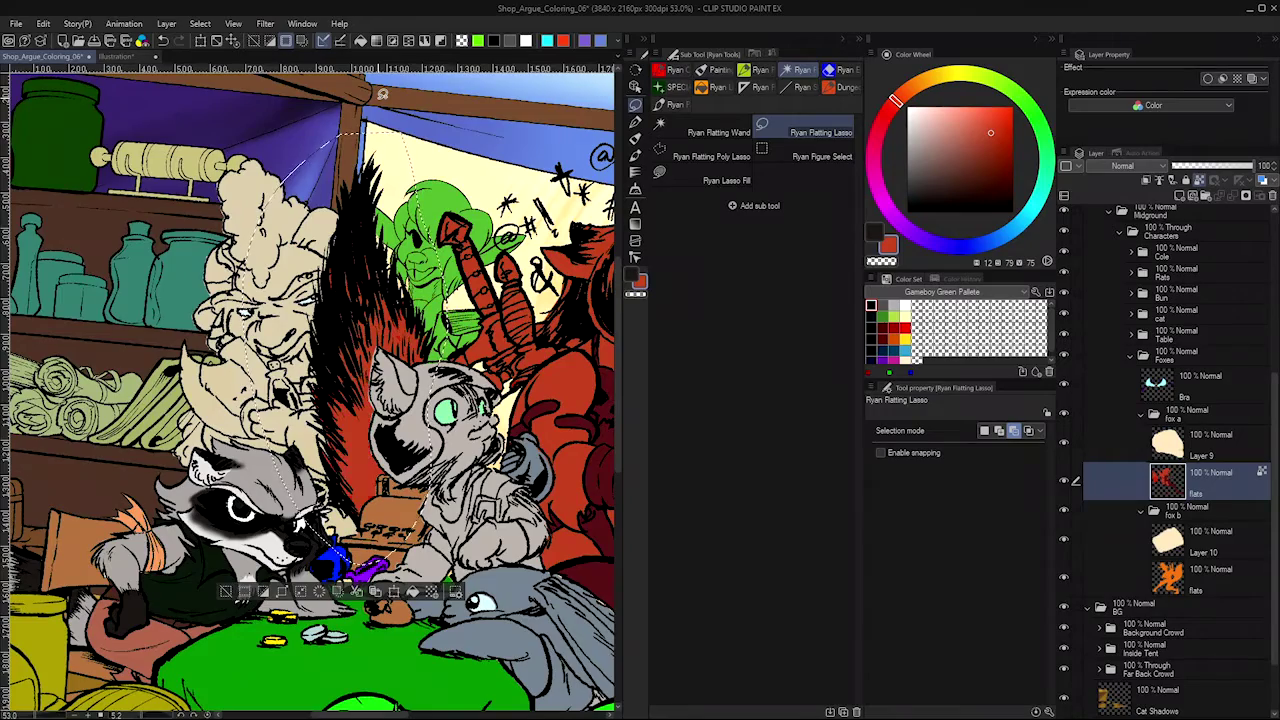
- Outline the skull ornaments on the red fox's chest with the Ryan Flatting Lasso, adding each area to the selection
left_click_drag(560, 519, 333, 258)
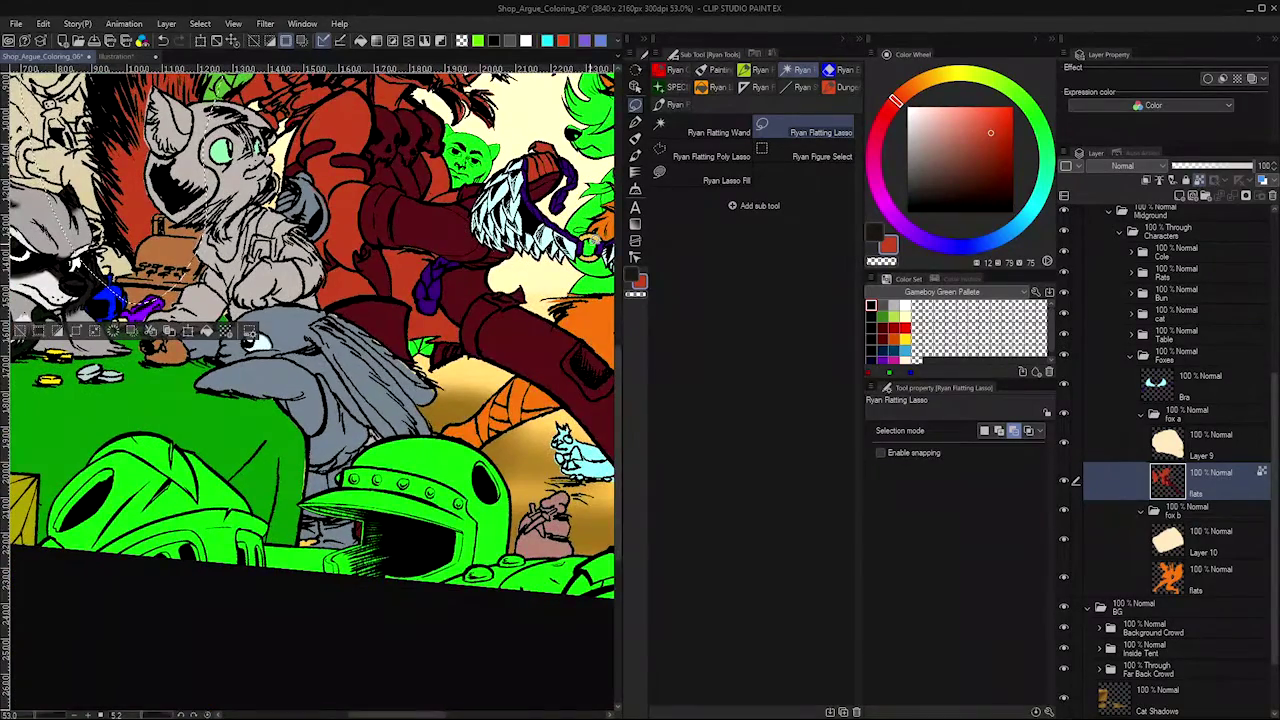
scroll(425, 567, "down", 4)
scroll(436, 413, "up", 4)
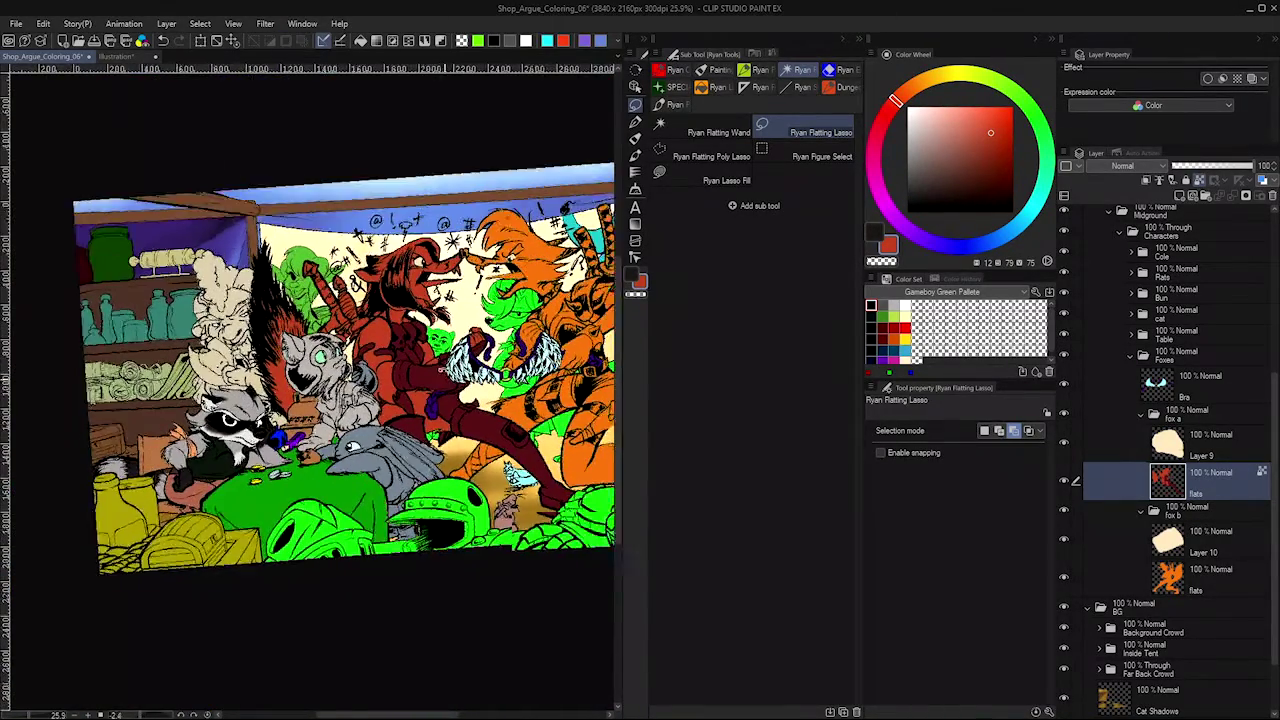
key("m")
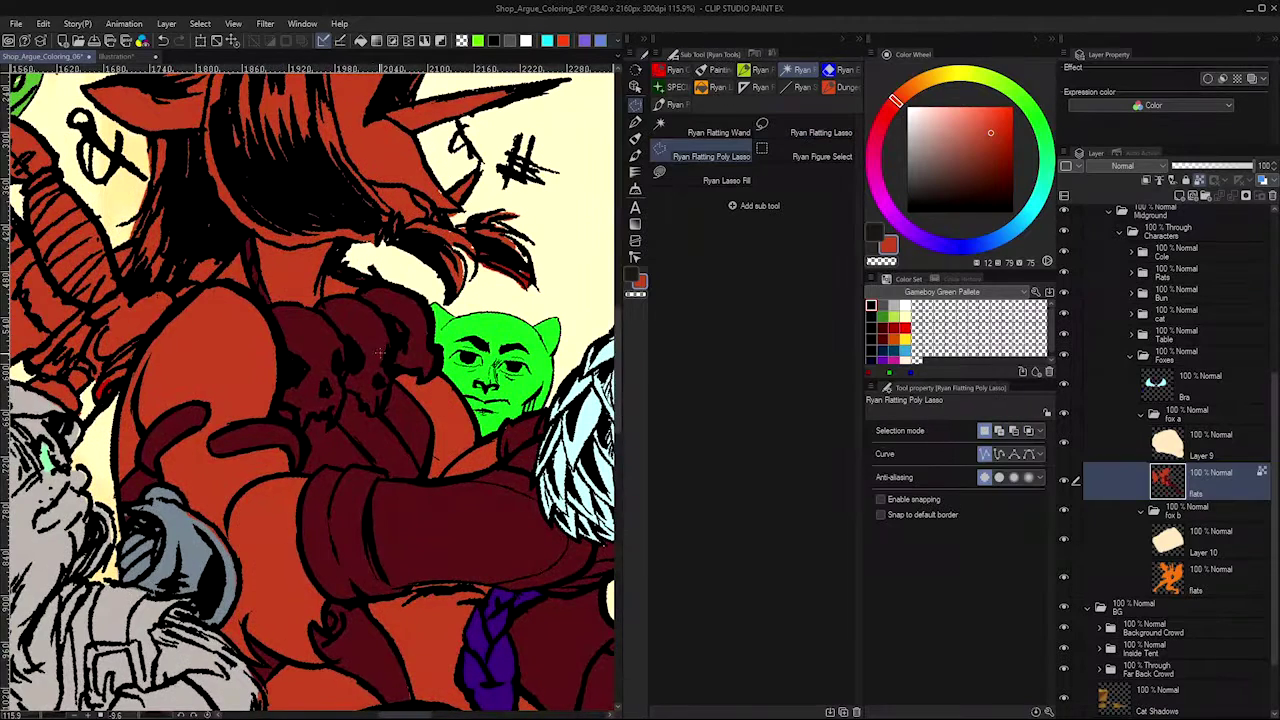
scroll(304, 370, "up", 3)
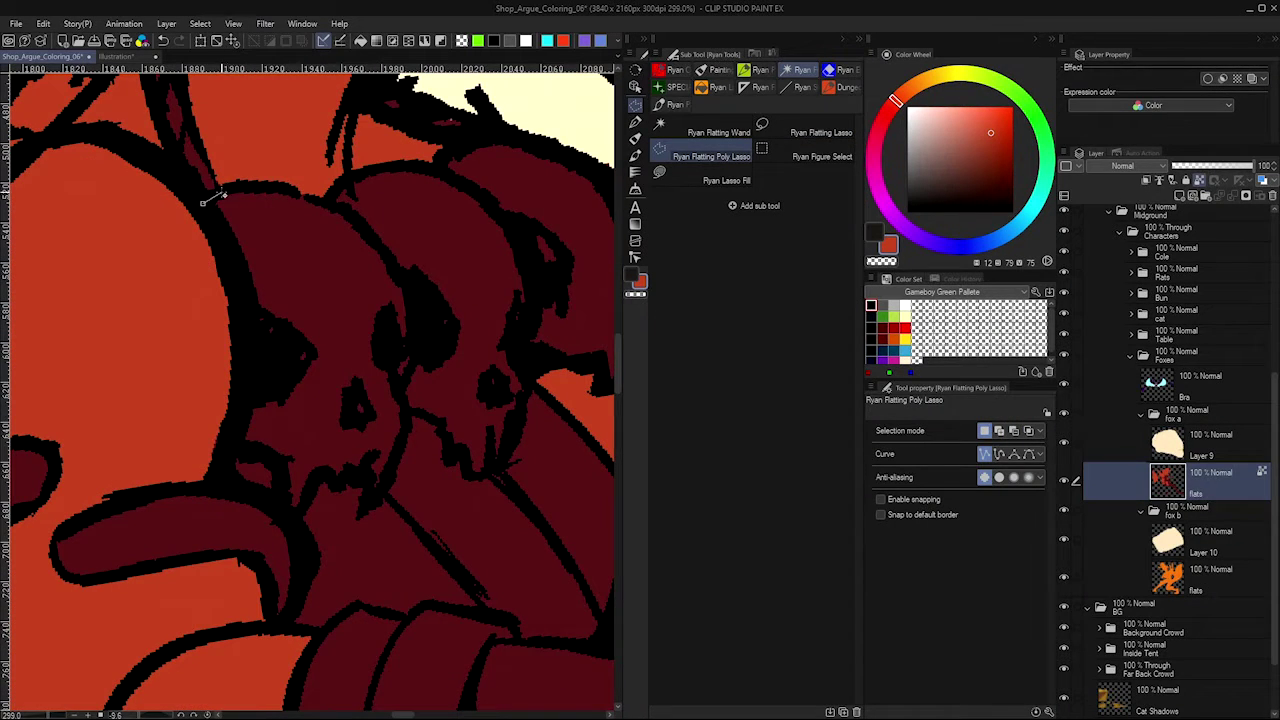
key("m")
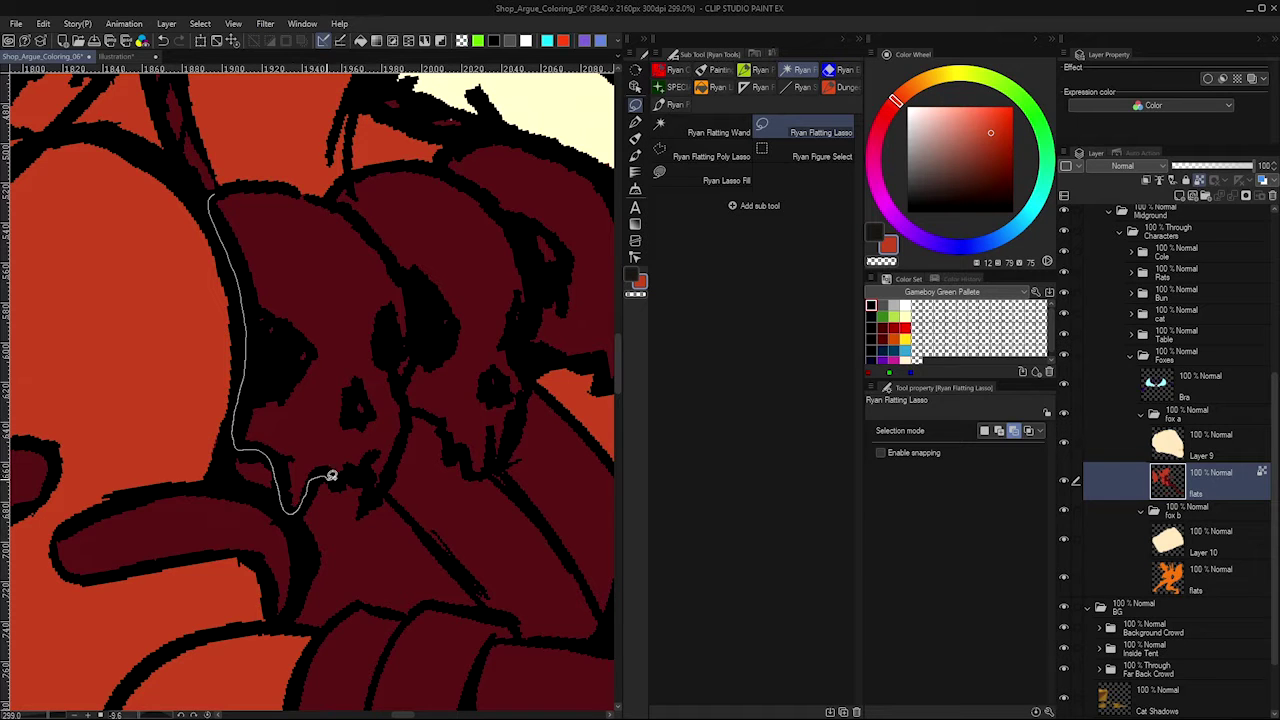
left_click_drag(316, 218, 222, 191)
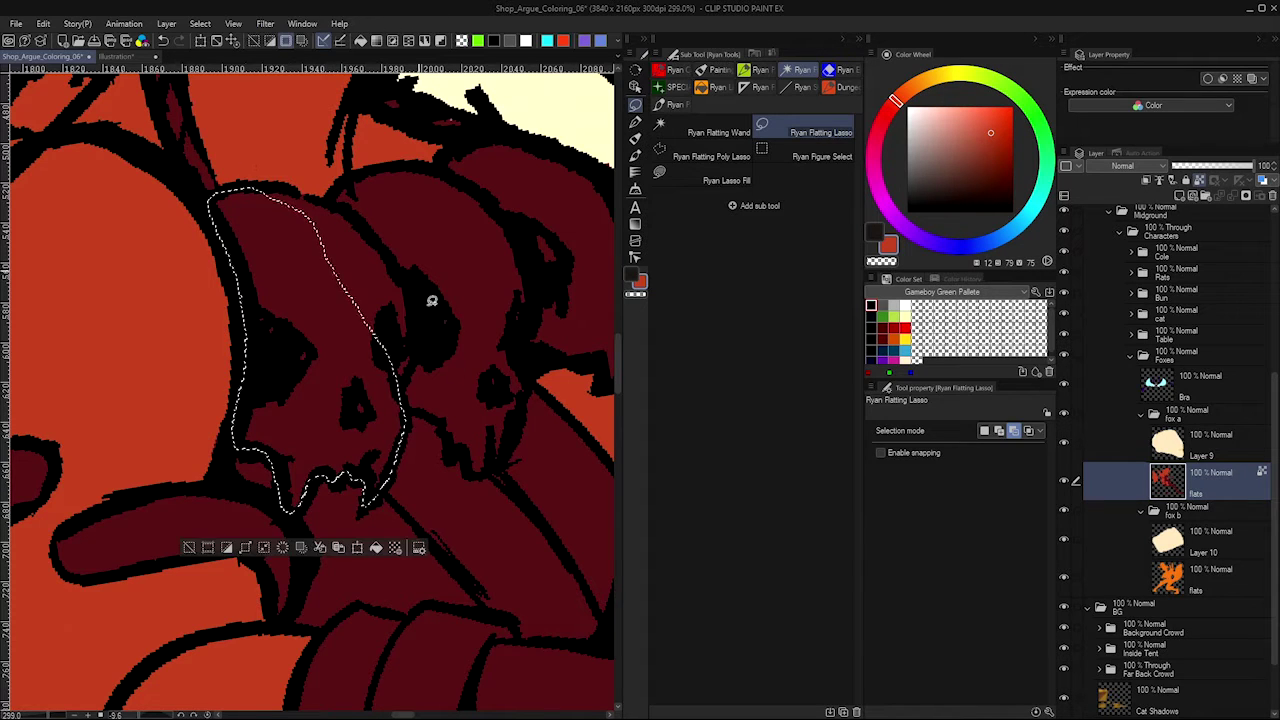
mouse_move(404, 406)
left_mouse_down()
mouse_move(466, 298)
mouse_move(320, 231)
left_mouse_up()
mouse_move(450, 420)
left_mouse_down()
mouse_move(457, 449)
mouse_move(506, 449)
mouse_move(525, 335)
mouse_move(443, 204)
mouse_move(403, 242)
left_mouse_up()
mouse_move(574, 345)
left_mouse_down()
mouse_move(406, 360)
mouse_move(443, 385)
mouse_move(474, 316)
mouse_move(326, 250)
left_mouse_up()
mouse_move(400, 190)
left_mouse_down()
mouse_move(452, 302)
mouse_move(369, 261)
mouse_move(300, 280)
left_mouse_up()
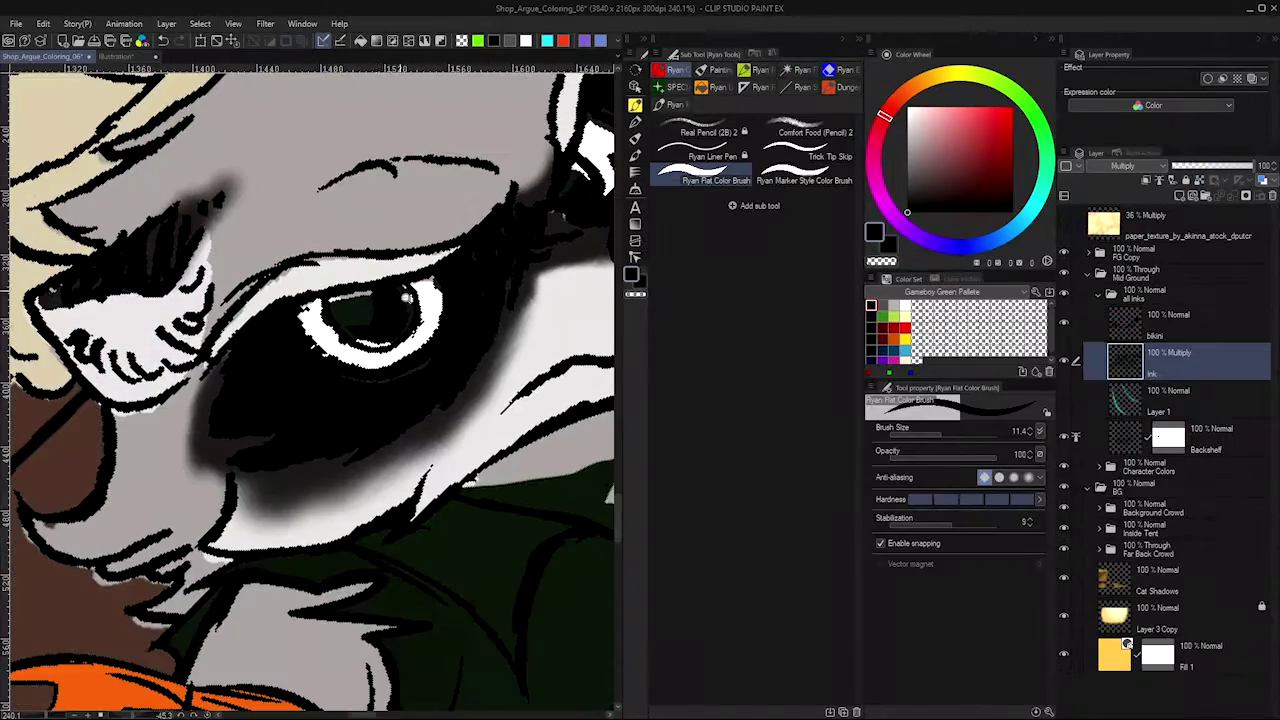
- Ink black detail in the raccoon's eye and strokes along its brow crease with the Ryan Flat Color Brush
scroll(200, 300, "up", 3)
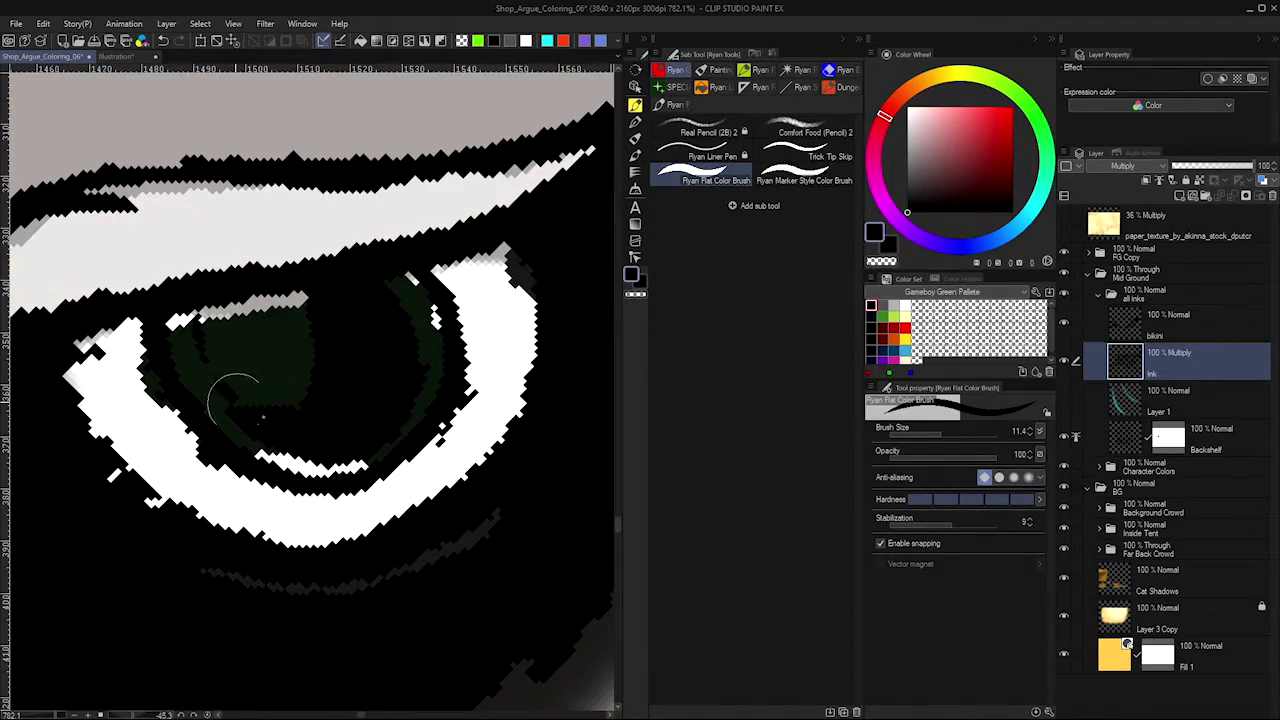
scroll(420, 290, "down", 5)
left_click_drag(479, 279, 419, 248)
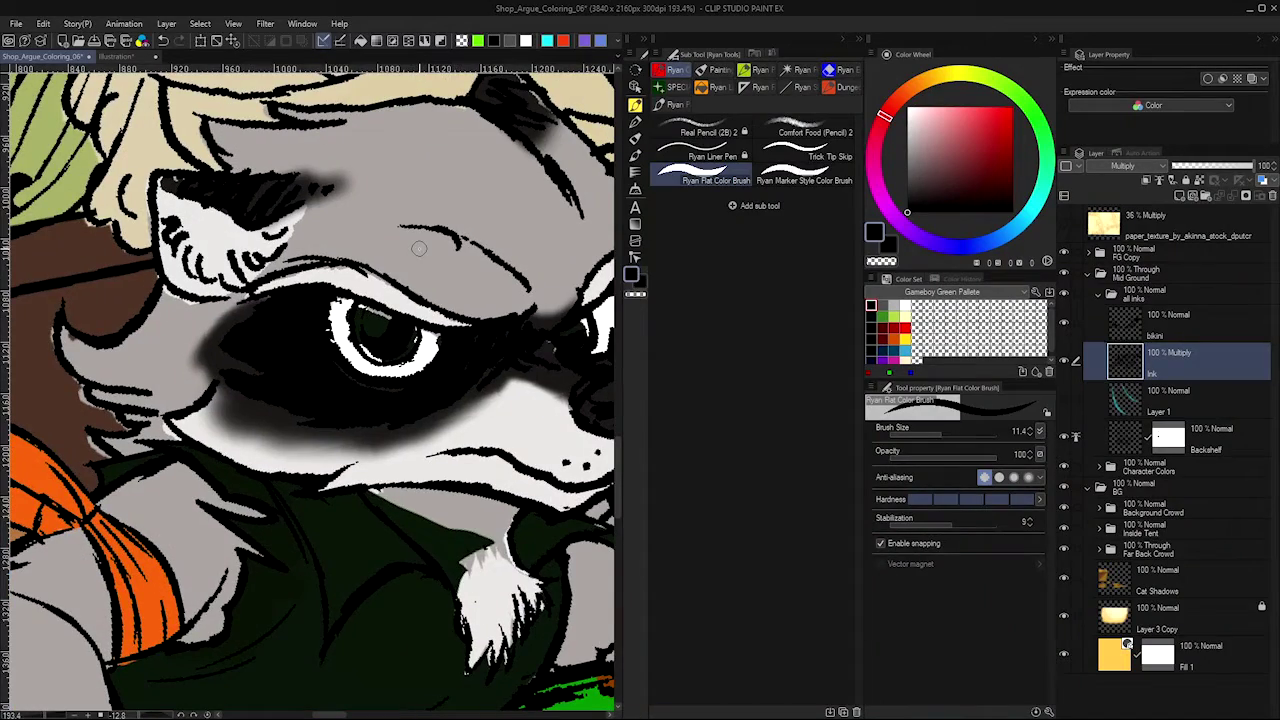
scroll(474, 180, "down", 3)
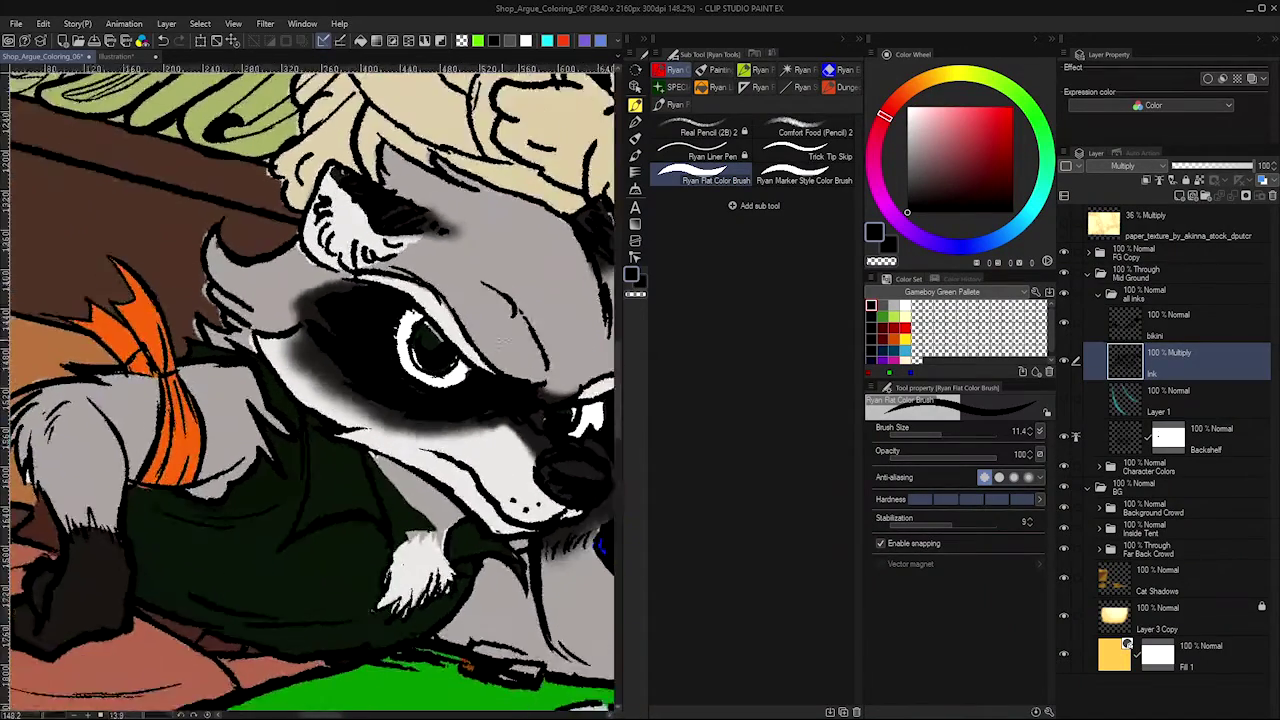
scroll(405, 392, "up", 5)
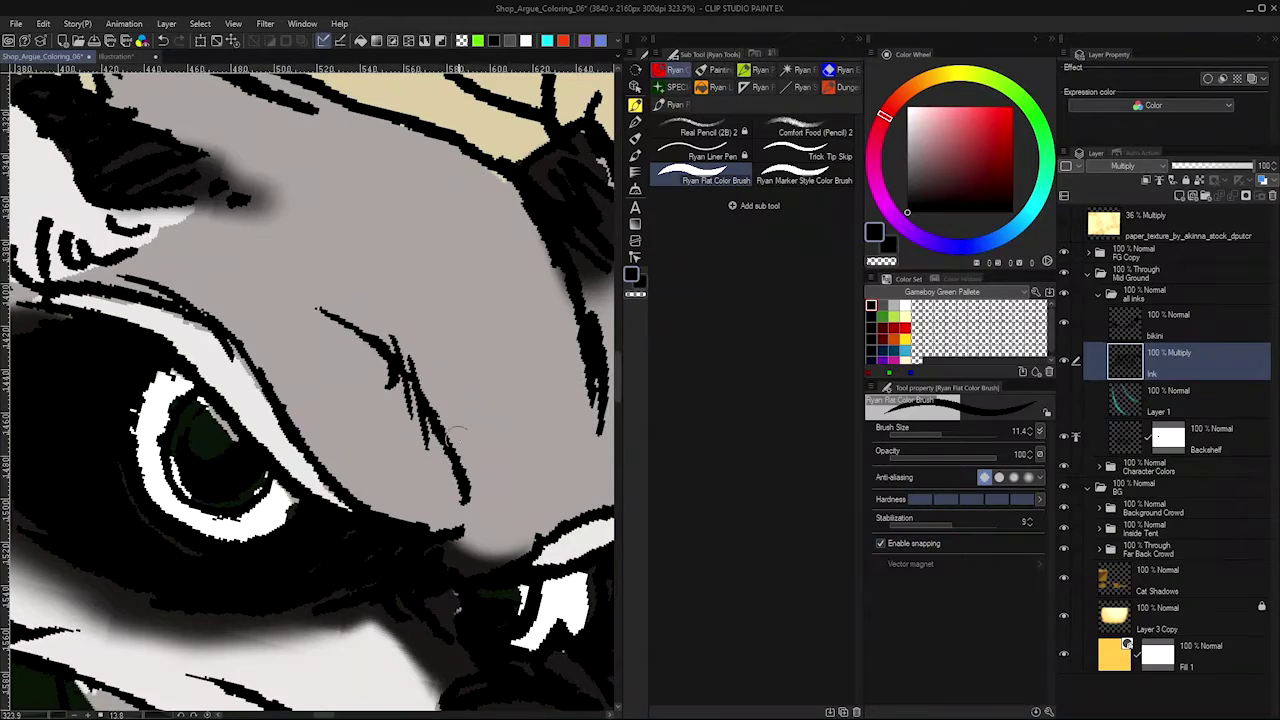
scroll(446, 333, "down", 2)
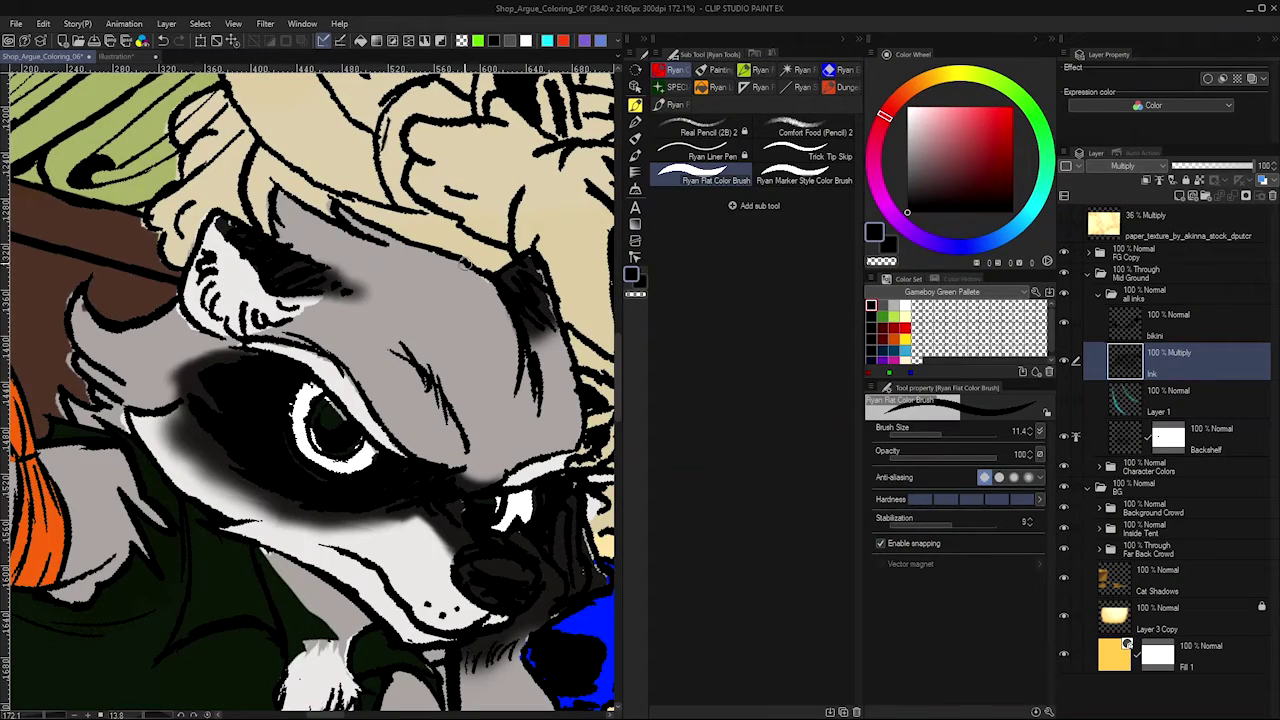
scroll(509, 296, "down", 3)
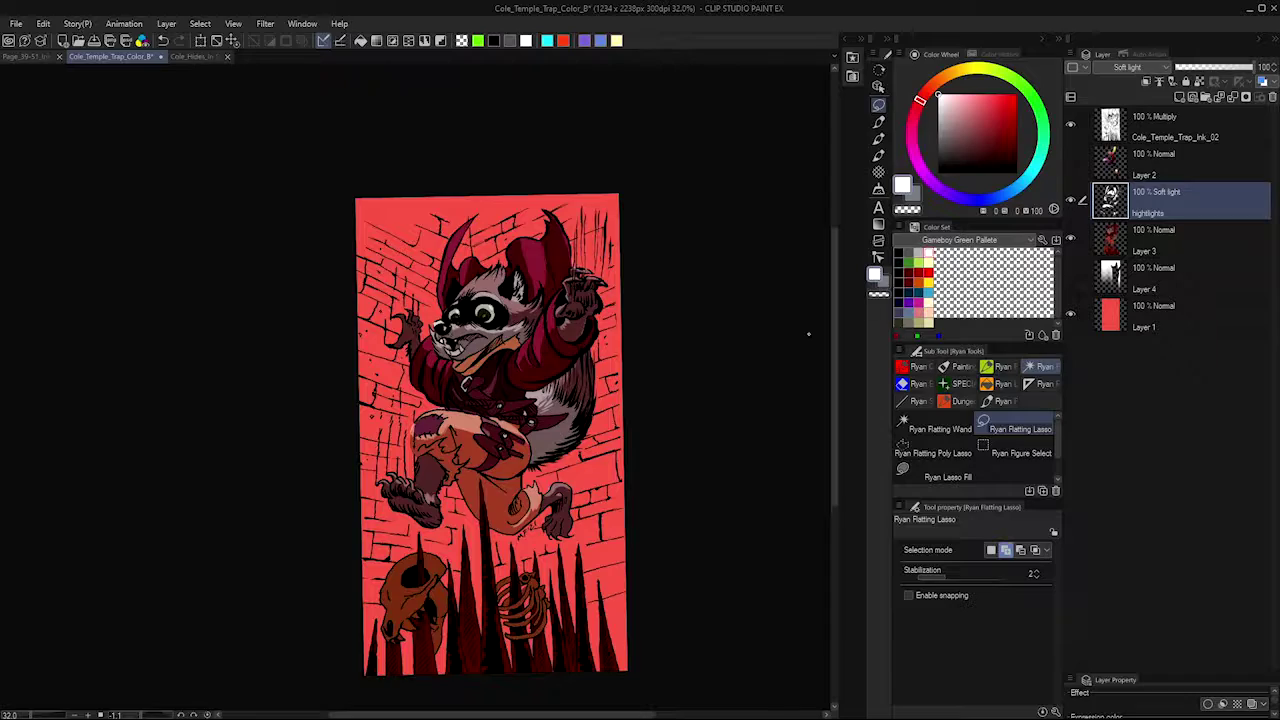
- Paint white highlights on the wrist and back of the raccoon's raised hand on the soft light highlights layer using That One Brush
scroll(382, 478, "up", 4)
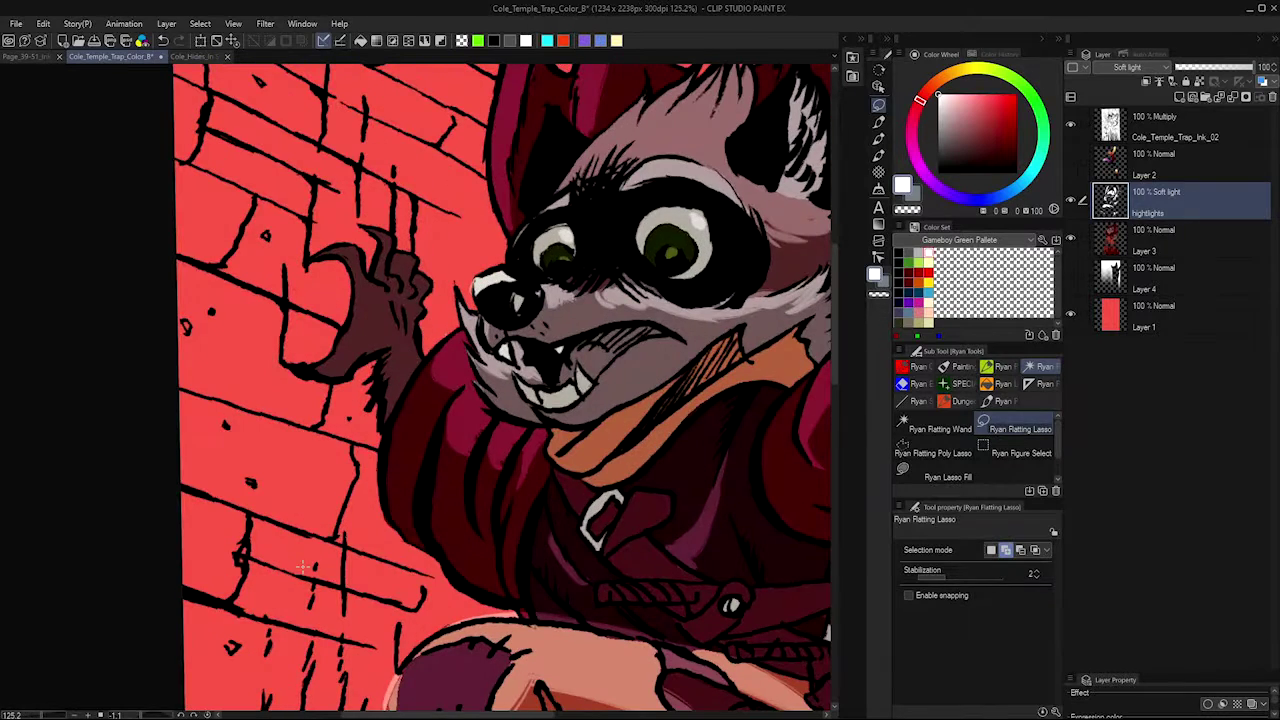
left_click(879, 122)
scroll(430, 350, "up", 4)
mouse_move(367, 343)
left_mouse_down()
mouse_move(336, 398)
mouse_move(353, 441)
mouse_move(357, 378)
mouse_move(383, 376)
mouse_move(352, 330)
mouse_move(352, 354)
mouse_move(438, 416)
left_mouse_up()
left_click_drag(424, 395, 508, 422)
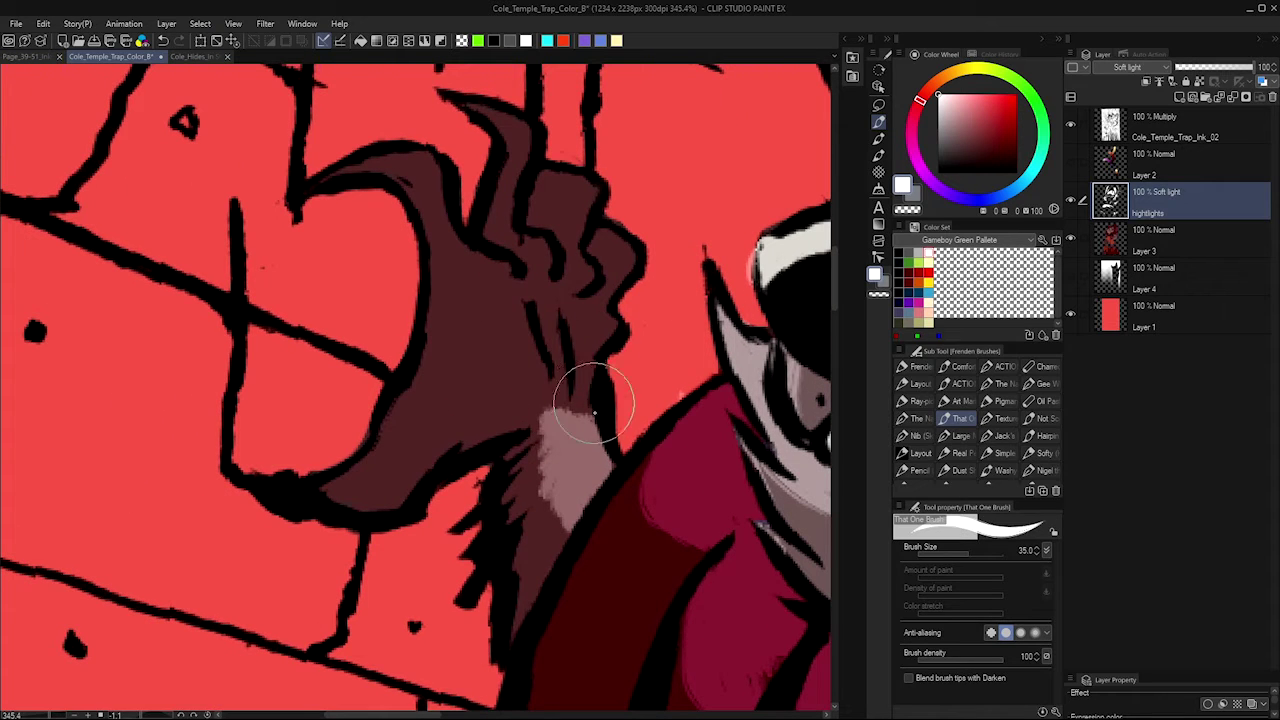
mouse_move(594, 400)
left_mouse_down()
mouse_move(585, 361)
mouse_move(522, 292)
mouse_move(530, 376)
mouse_move(492, 270)
mouse_move(472, 254)
mouse_move(553, 386)
left_mouse_up()
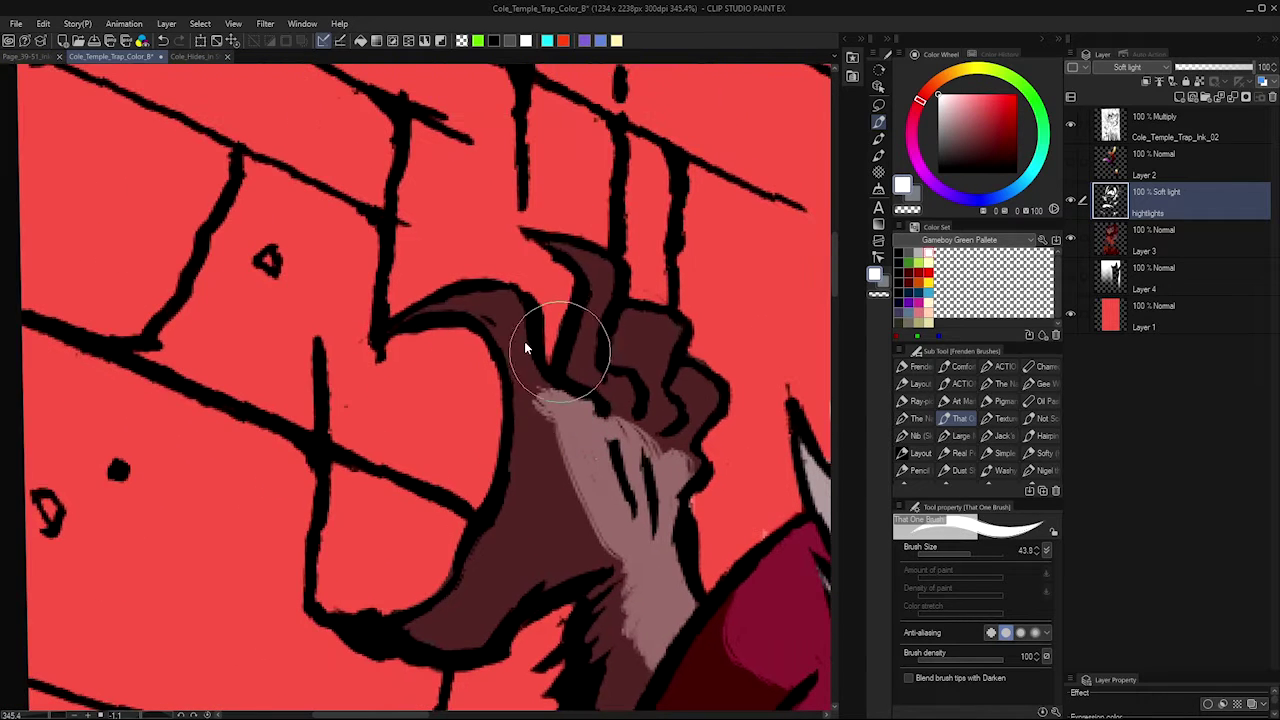
- Paint narrow white highlights along the thumb, claws and fingers of the raccoon's raised hand with the brush at size 12.7
left_click_drag(524, 341, 546, 348)
mouse_move(419, 311)
left_mouse_down()
mouse_move(514, 300)
mouse_move(555, 412)
left_mouse_up()
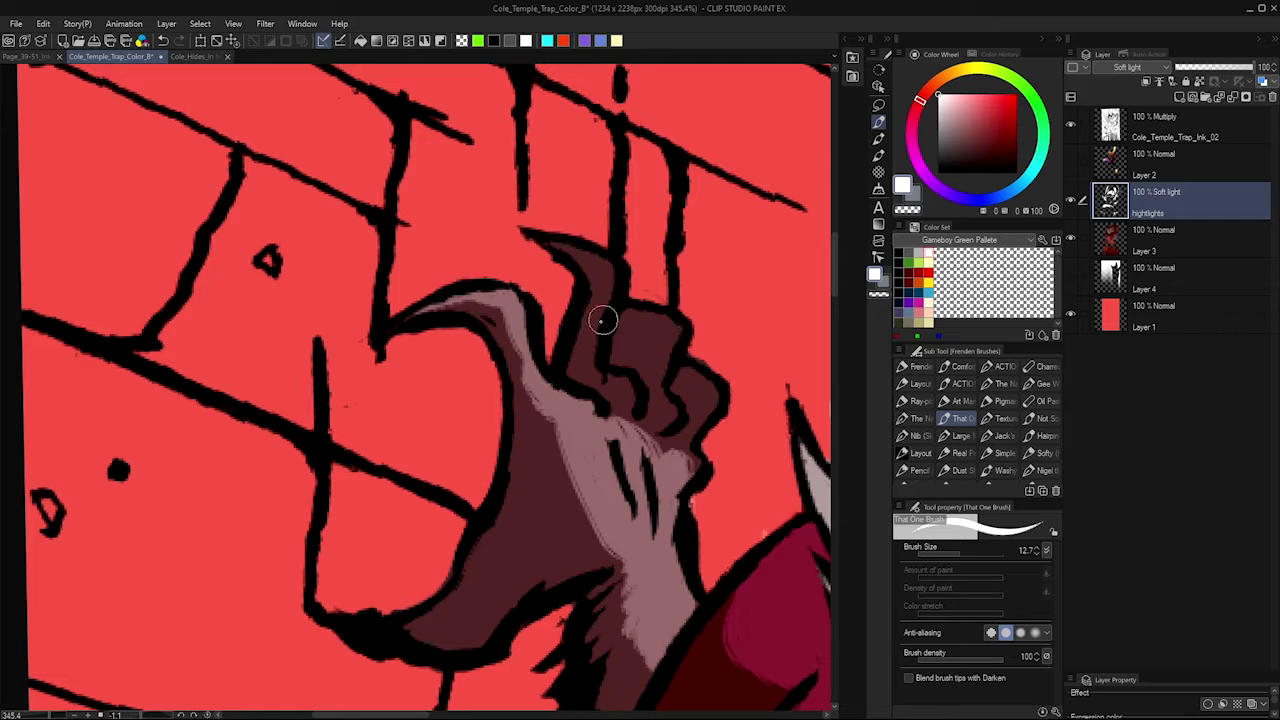
left_click_drag(594, 325, 578, 251)
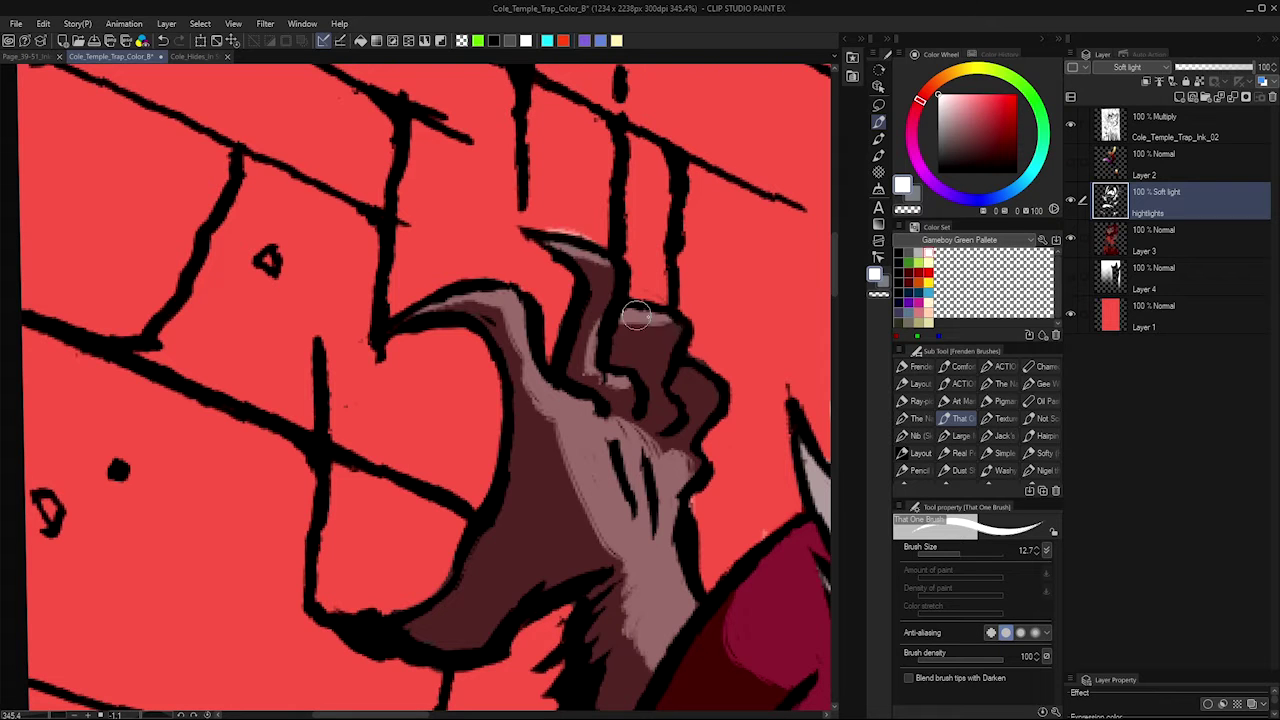
left_click_drag(636, 316, 667, 410)
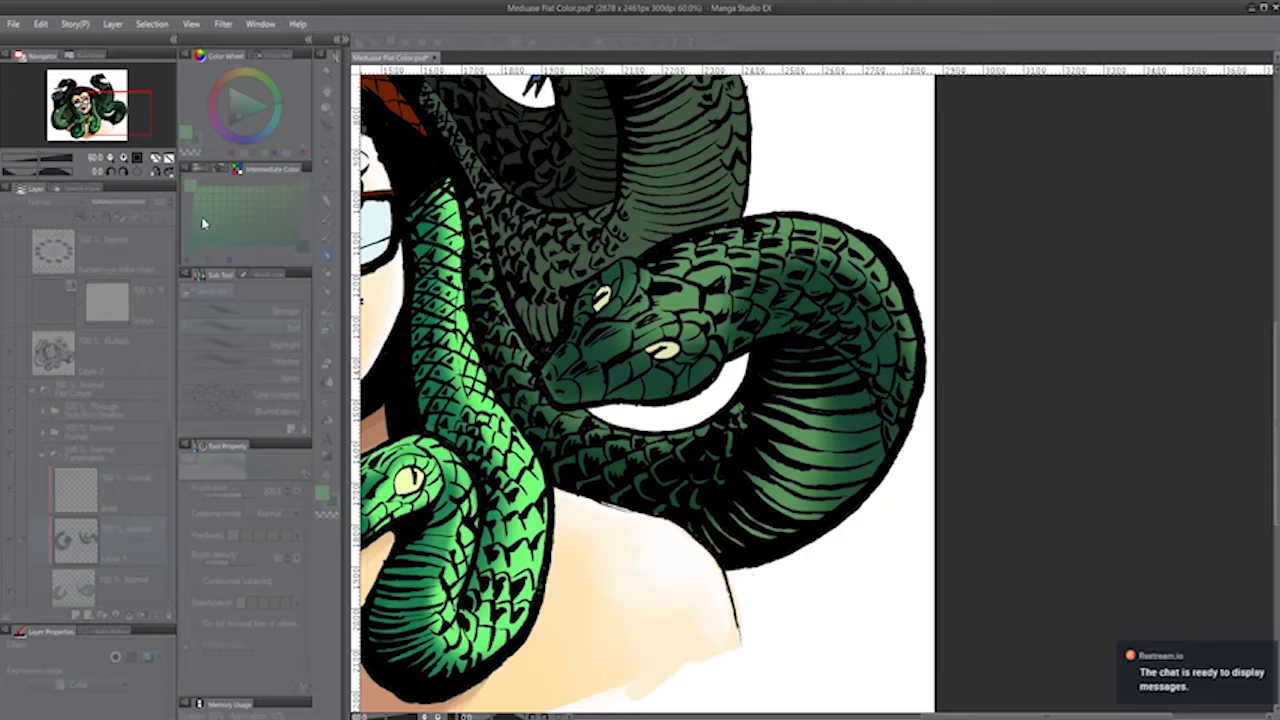
- Shade the scales around the large dark green snake's head on Layer 1 with the Soft airbrush at size 60 in an intermediate green
left_click(219, 256)
left_click_drag(597, 393, 830, 404)
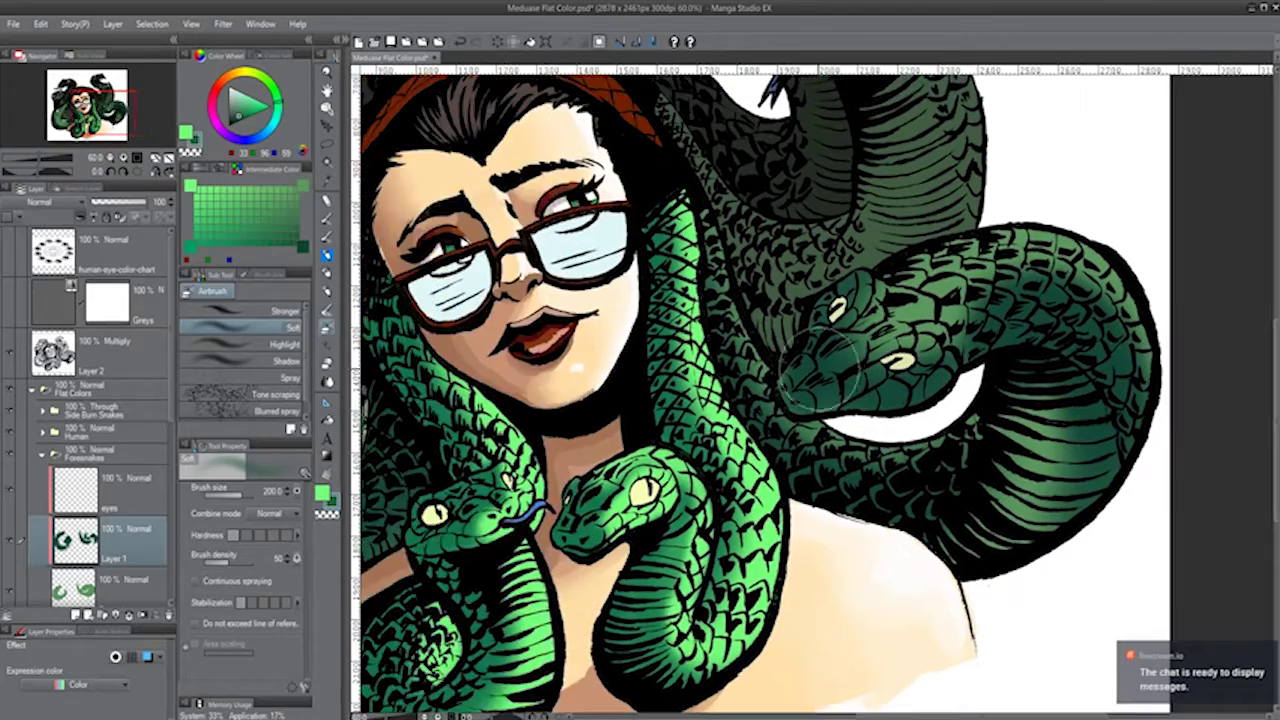
scroll(830, 404, "down", 4)
scroll(831, 380, "up", 6)
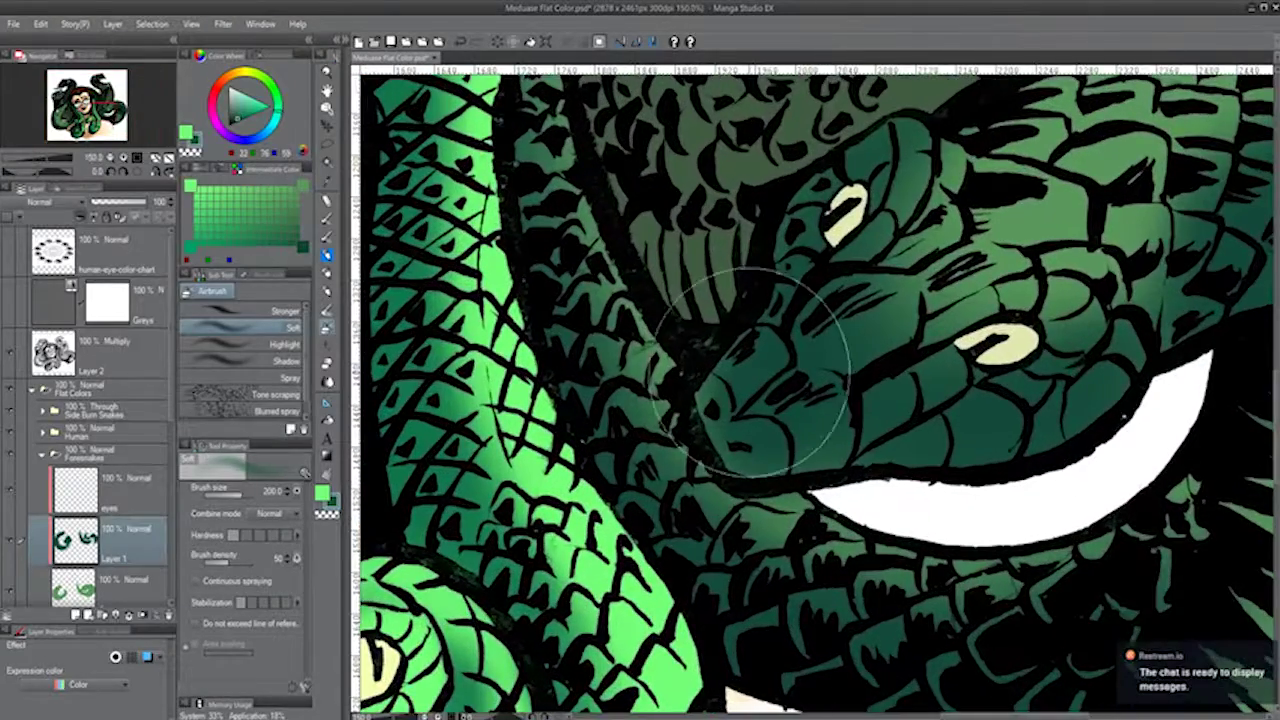
key("bracketleft")
key("bracketleft")
key("bracketleft")
key("bracketleft")
key("bracketleft")
key("bracketleft")
key("bracketleft")
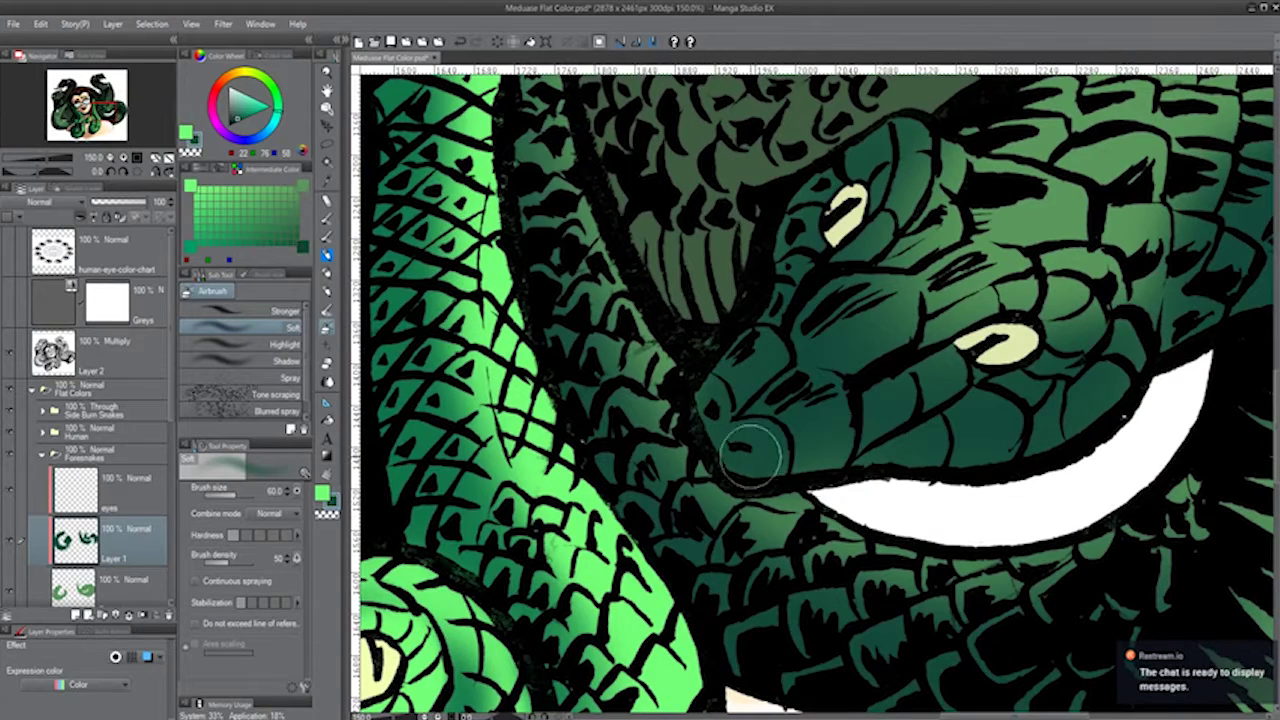
left_click_drag(1002, 450, 771, 426)
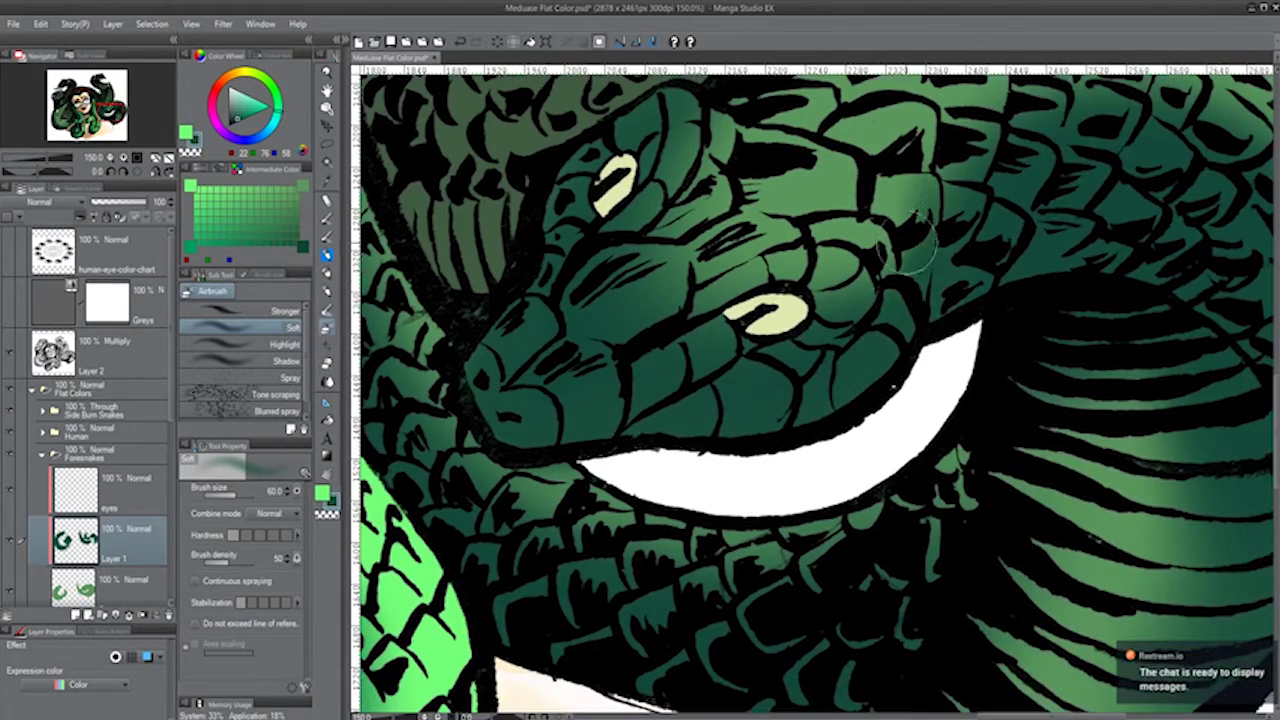
left_click_drag(805, 183, 860, 265)
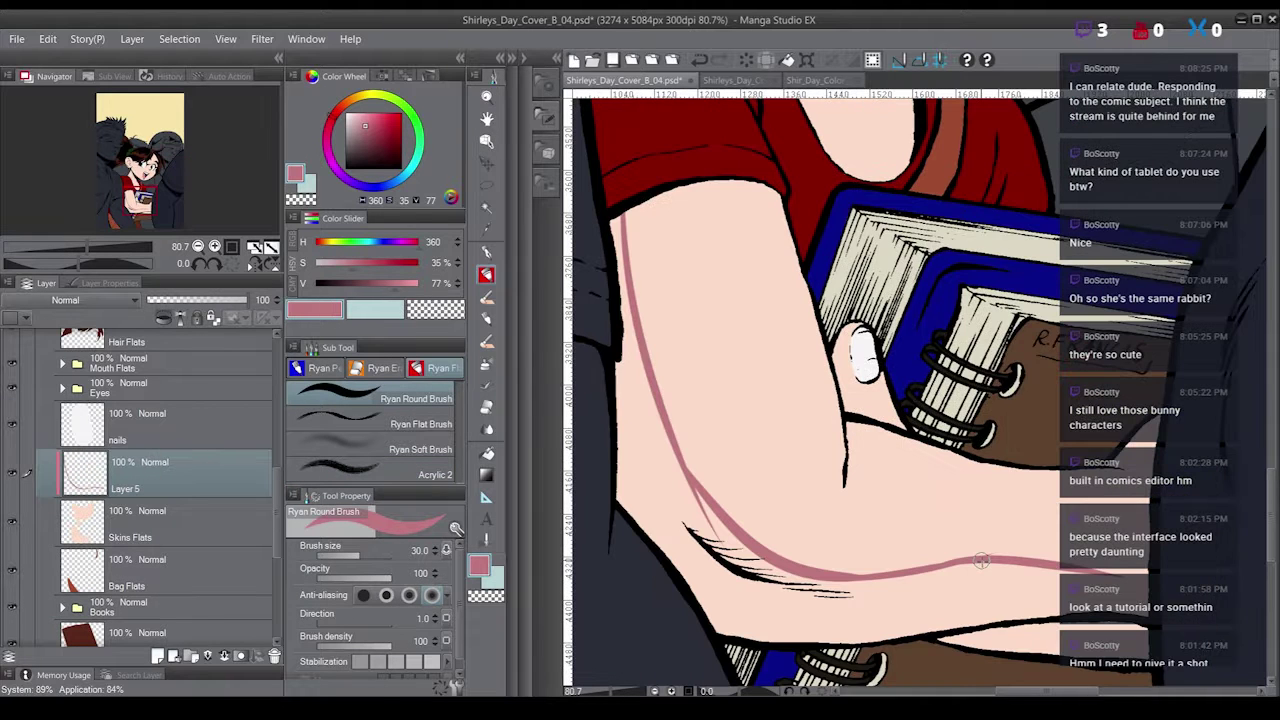
key("asciicircum")
key("asciicircum")
key("asciicircum")
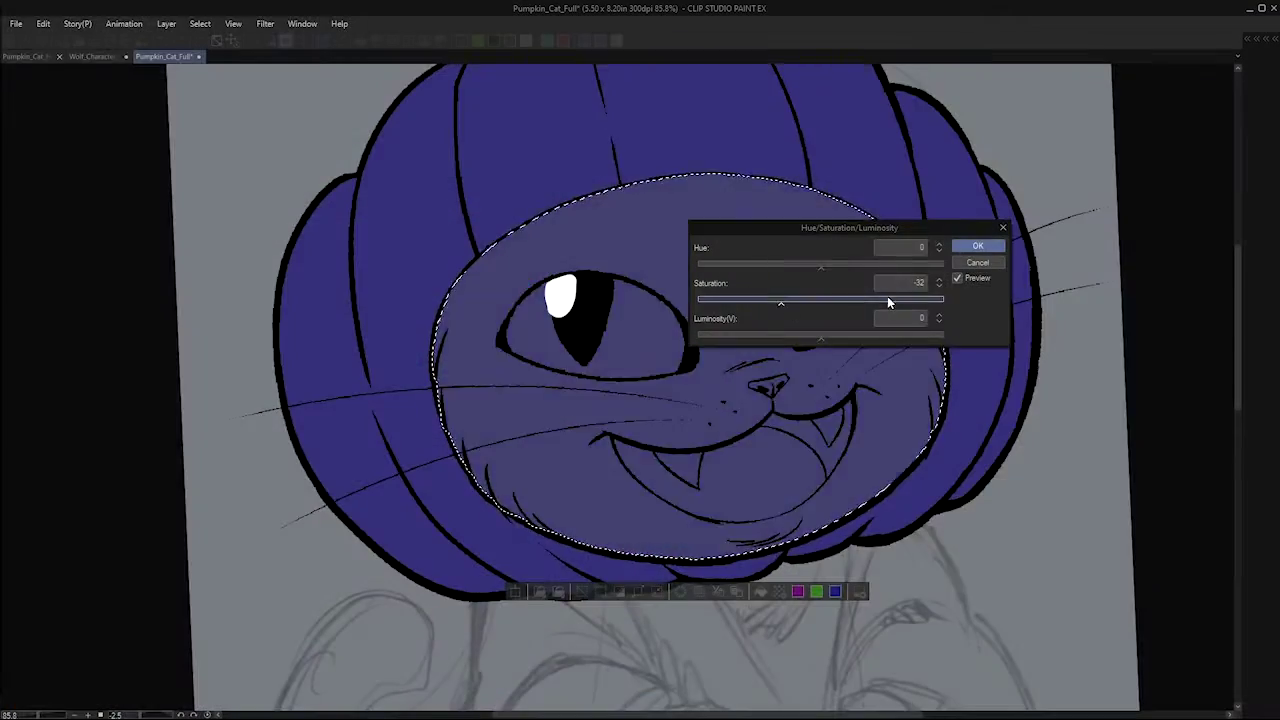
- Shift the hue of the selected cat face to green with the Hue/Saturation/Luminosity correction, and clear the selection
left_click_drag(887, 300, 749, 266)
left_click(970, 246)
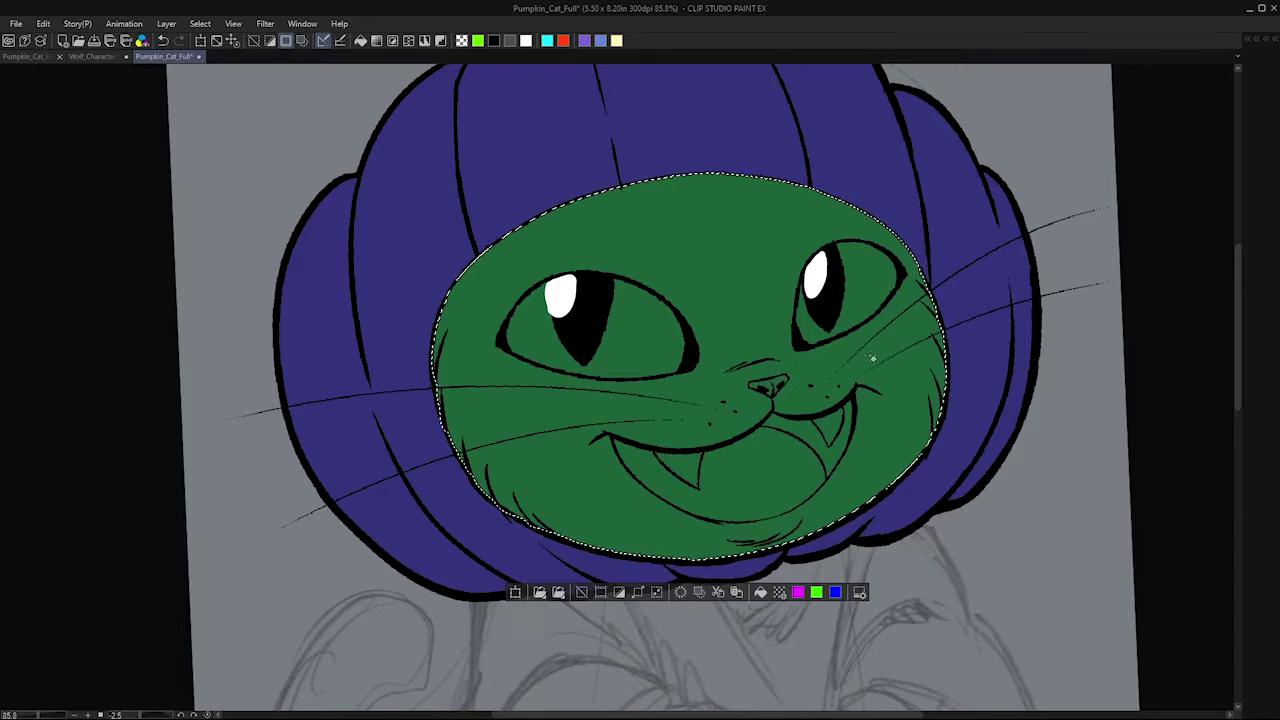
key("ctrl+d")
- Select both of the cat's eyes and the whole mouth, including the pupils, fangs and tongue
left_click(650, 335)
left_click(532, 335)
left_click(866, 285)
left_click(807, 325)
left_click(684, 466)
left_click(740, 478)
left_click(823, 434)
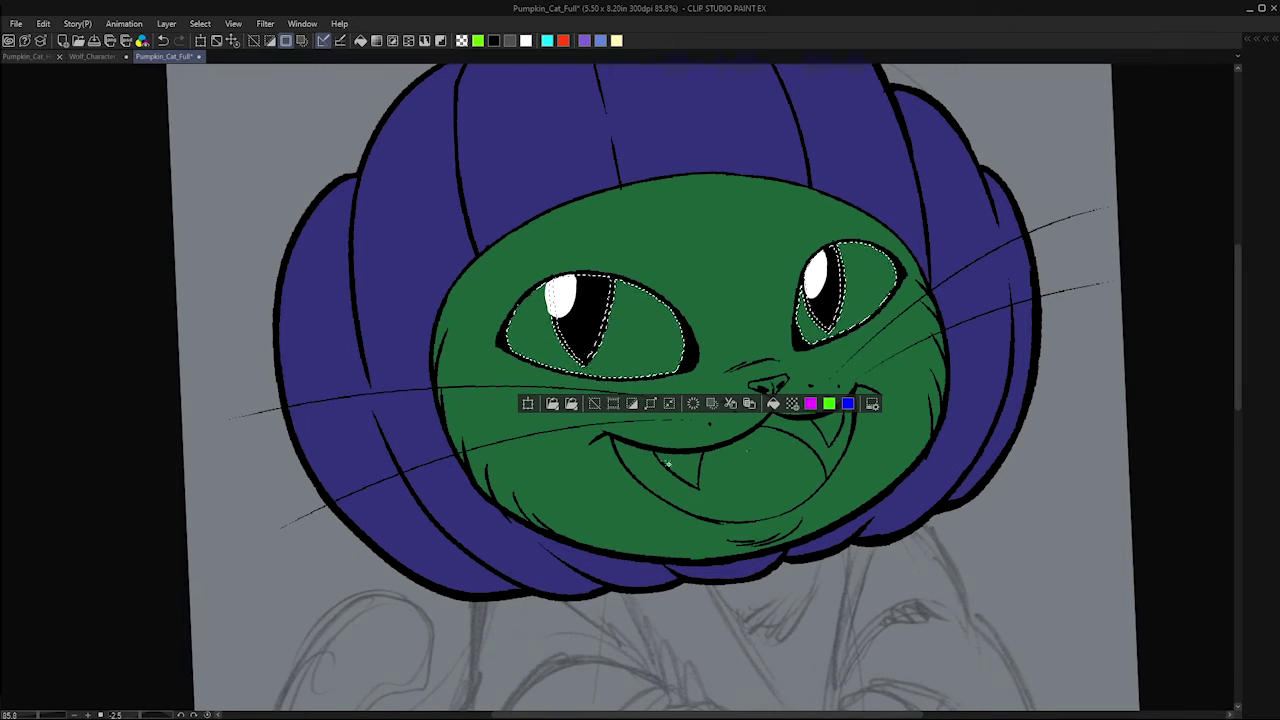
key("F7")
left_click(557, 552)
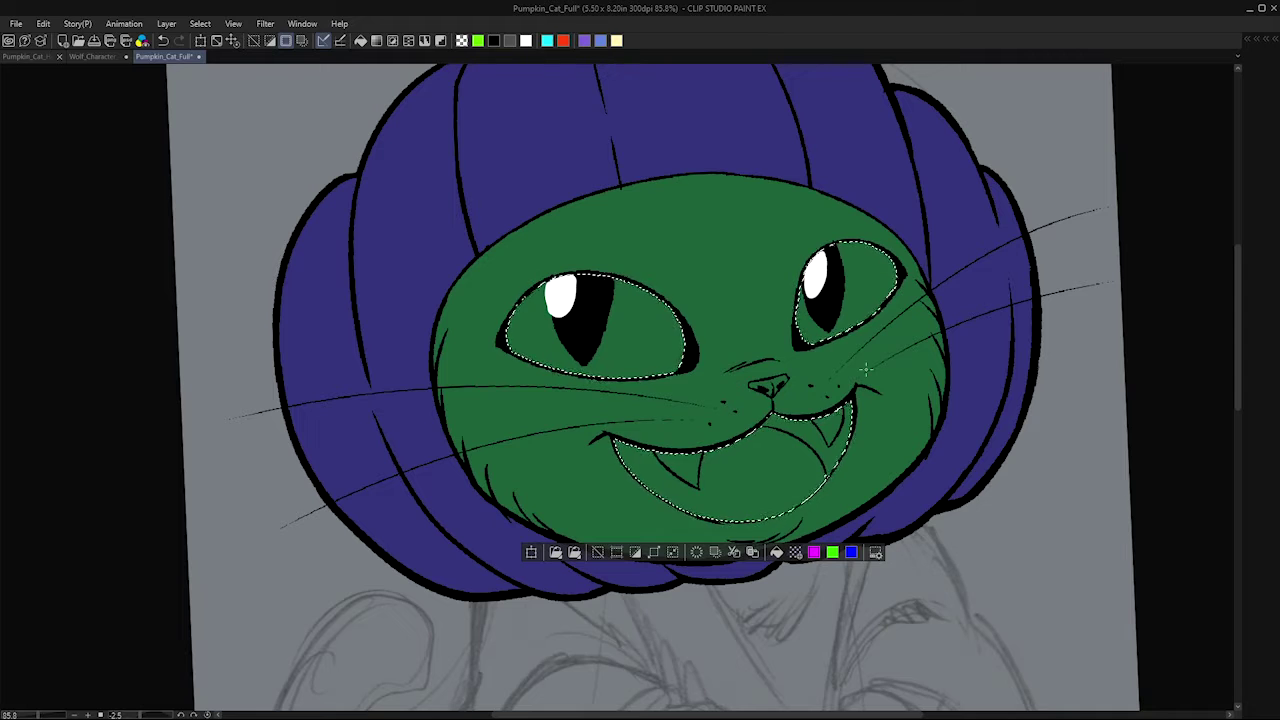
- Recolor the selected eyes and mouth dark brown with the Hue/Saturation/Luminosity correction, and clear the selection
key("ctrl+u")
left_click(980, 246)
key("F7")
left_click(971, 347)
key("ctrl+u")
left_click_drag(750, 265, 767, 243)
left_click_drag(866, 338, 768, 338)
left_click_drag(785, 301, 802, 300)
left_click(977, 246)
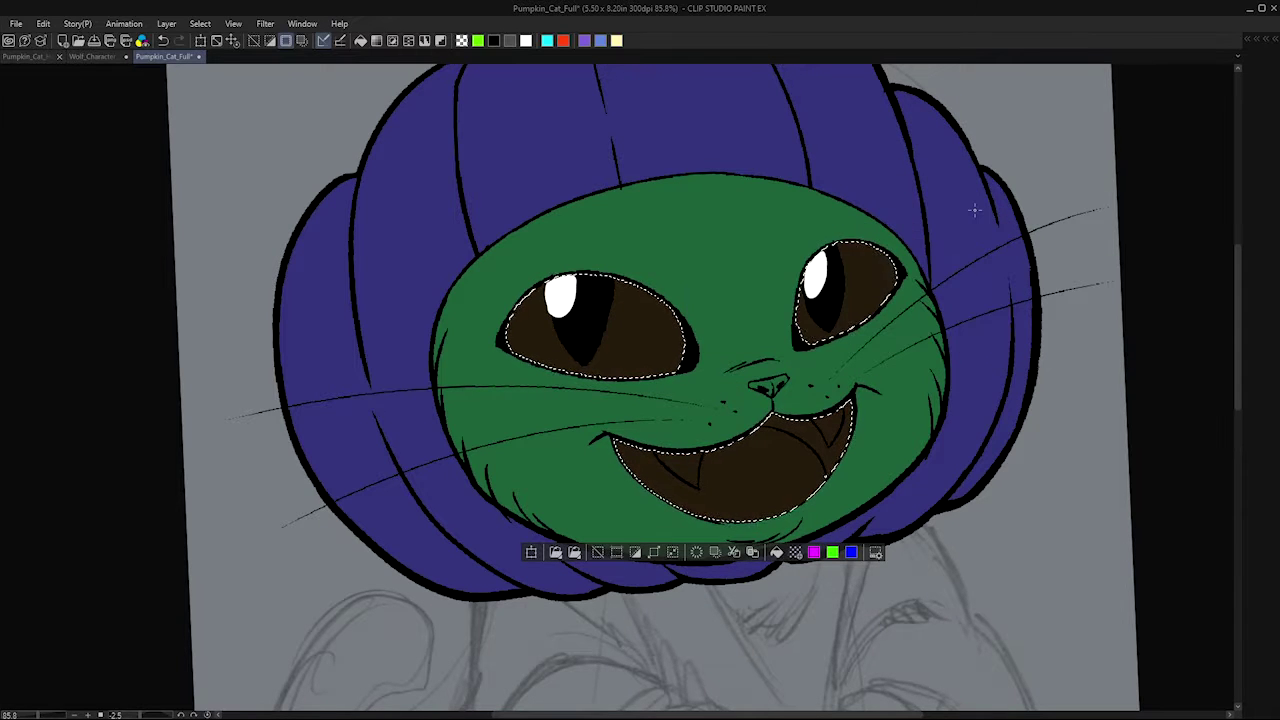
key("ctrl+d")
- Select both of the cat's eyes and add the two fangs to the selection
left_click(697, 461)
key("ctrl+d")
key("F7")
key("F7")
left_click(640, 330)
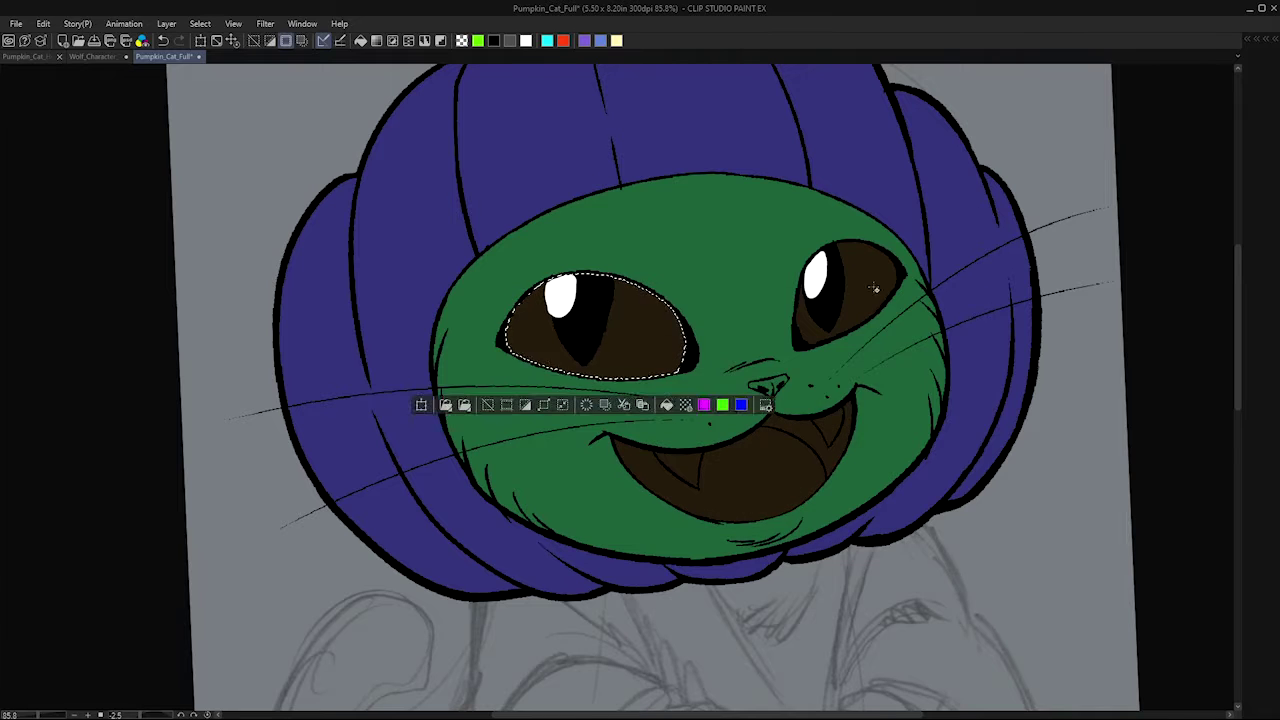
left_click(876, 287, "shift")
key("F7")
scroll(810, 370, "down", 3)
key("F7")
left_click(686, 466, "shift")
left_click(829, 425, "shift")
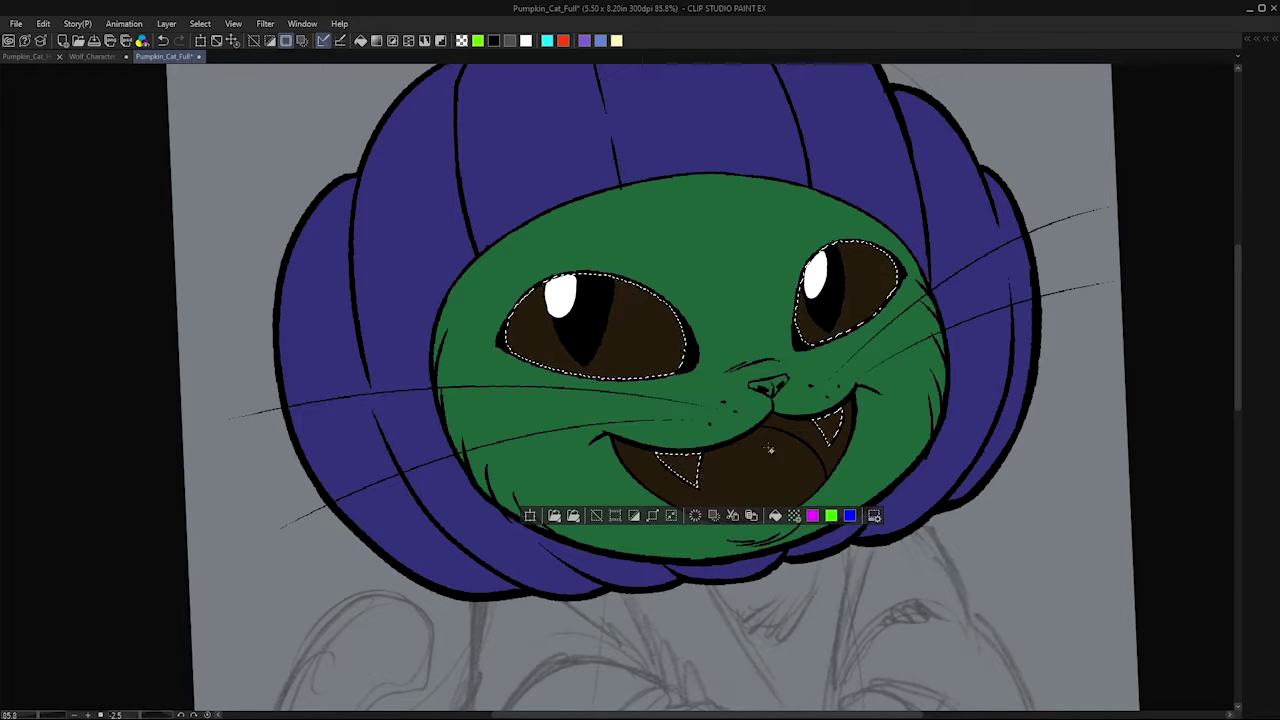
key("ctrl+u")
mouse_move(862, 266)
left_mouse_down()
mouse_move(761, 281)
mouse_move(840, 252)
left_mouse_up()
left_click(981, 263)
- Recolor the selected eyes and fangs purple with Hue -105, Saturation 24 and Luminosity 34, and clear the selection
key("F7")
left_click(966, 348)
key("F7")
key("ctrl+l")
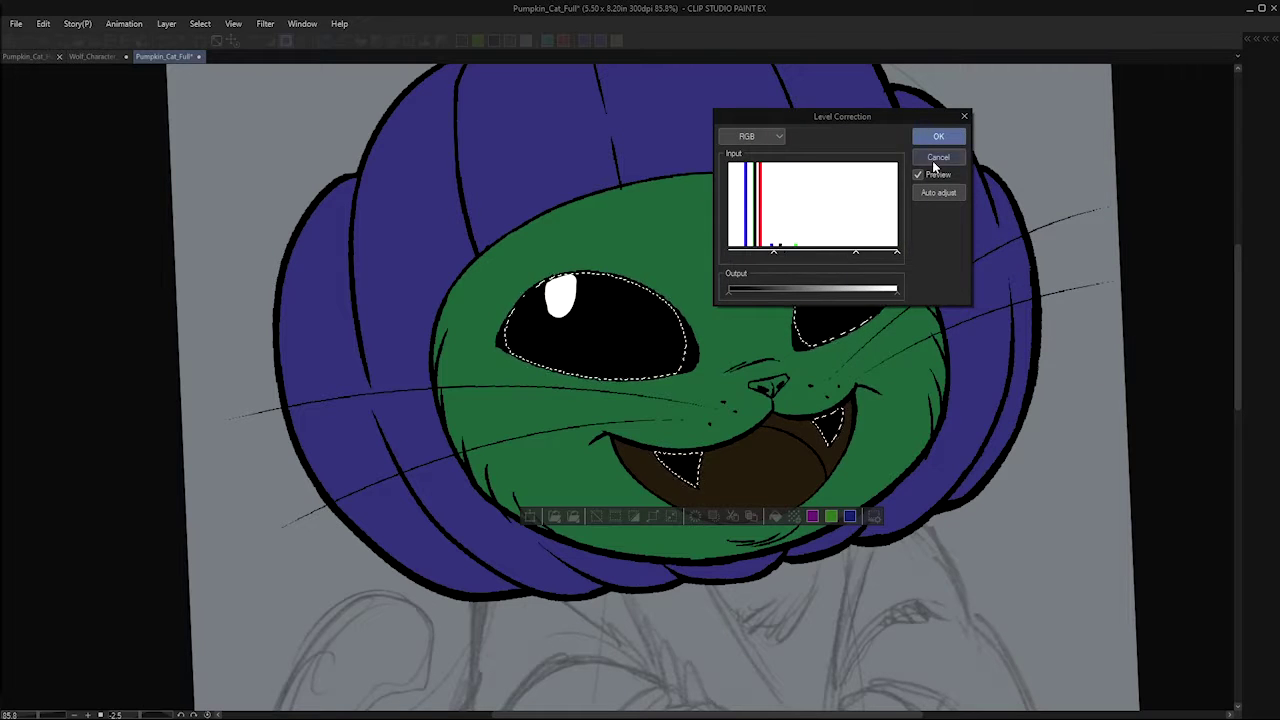
left_click(937, 158)
key("ctrl+u")
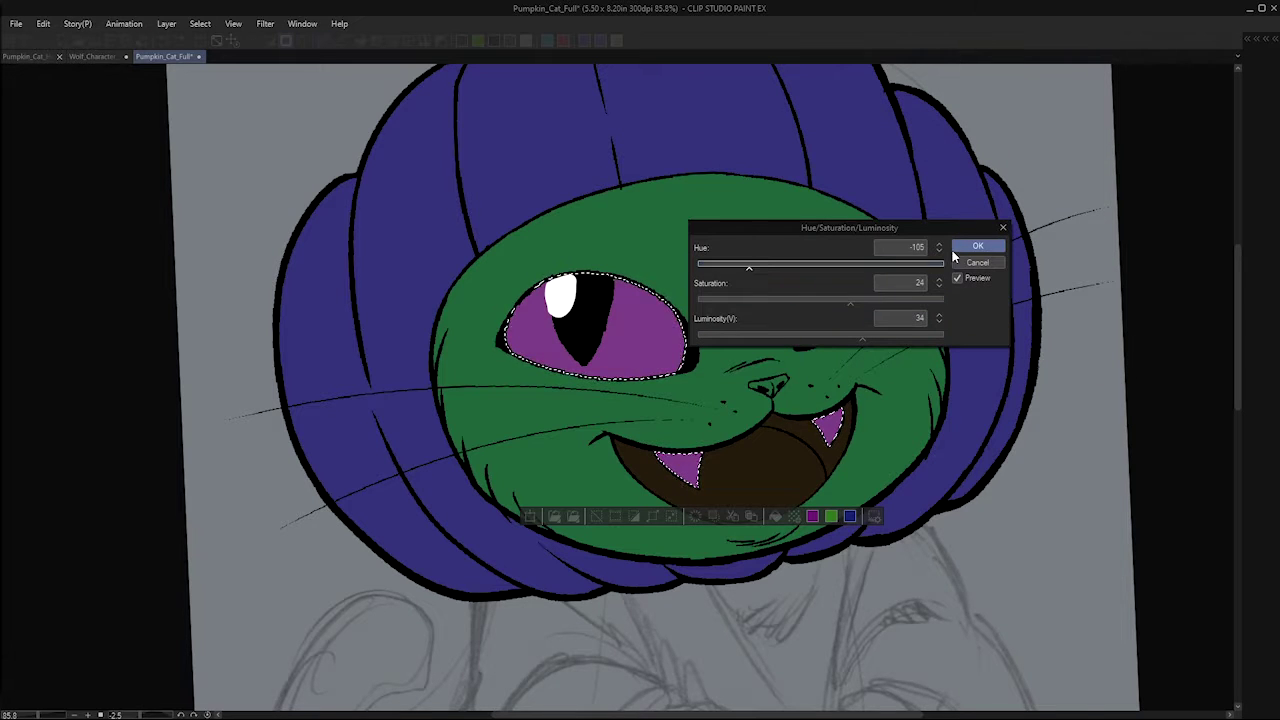
left_click(958, 248)
key("ctrl+d")
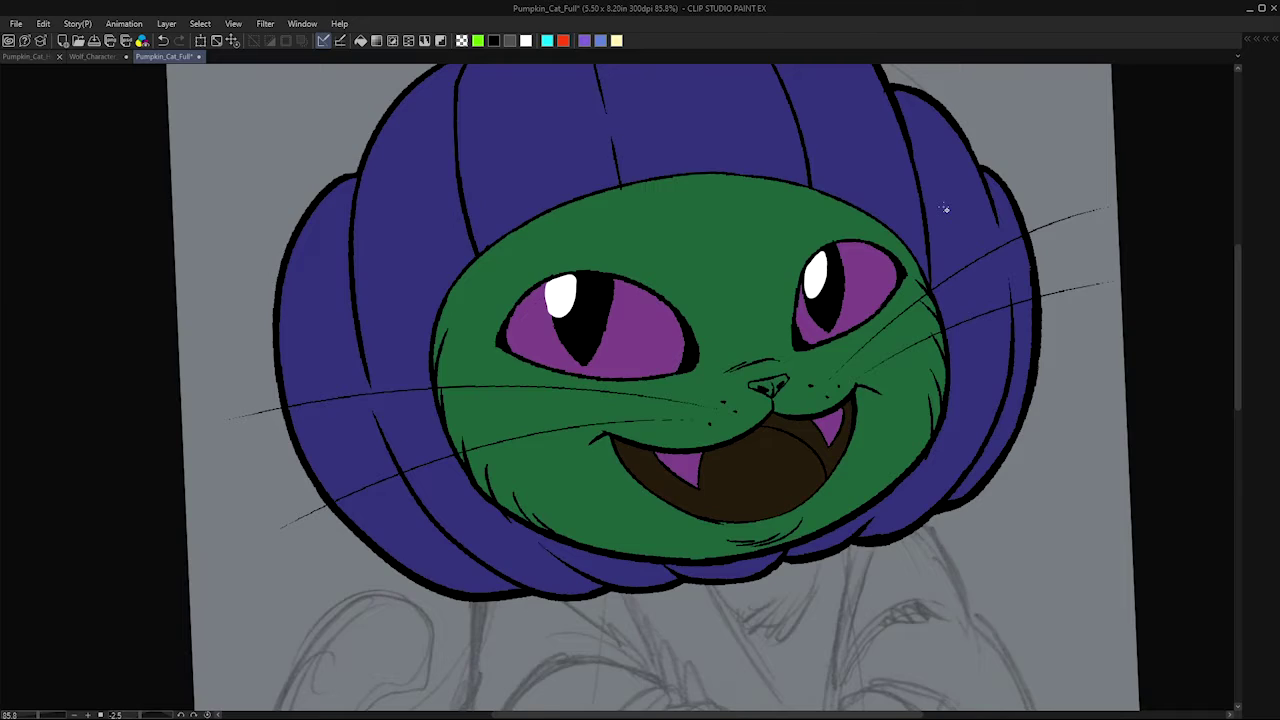
- Select the Head folder in the layer list and add a new layer above it
scroll(946, 208, "down", 4)
key("F7")
scroll(926, 372, "down", 3)
scroll(951, 303, "up", 3)
left_click(844, 234)
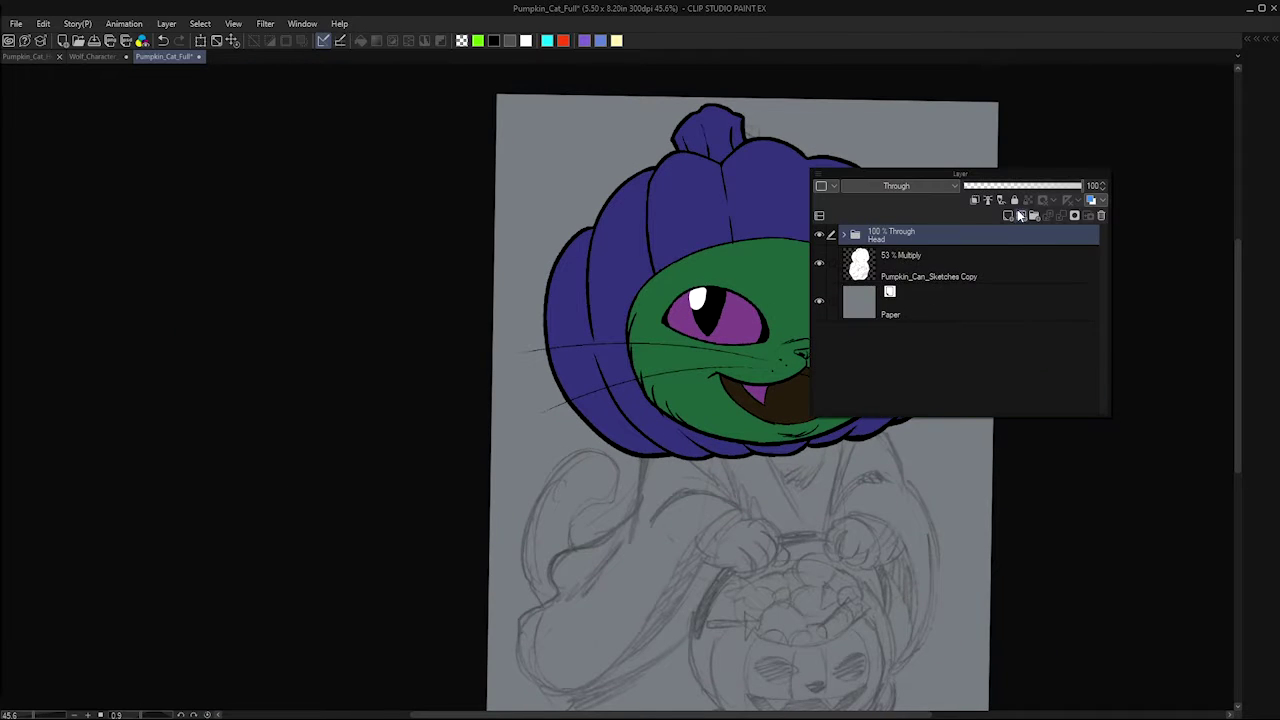
left_click(1019, 213)
key("F7")
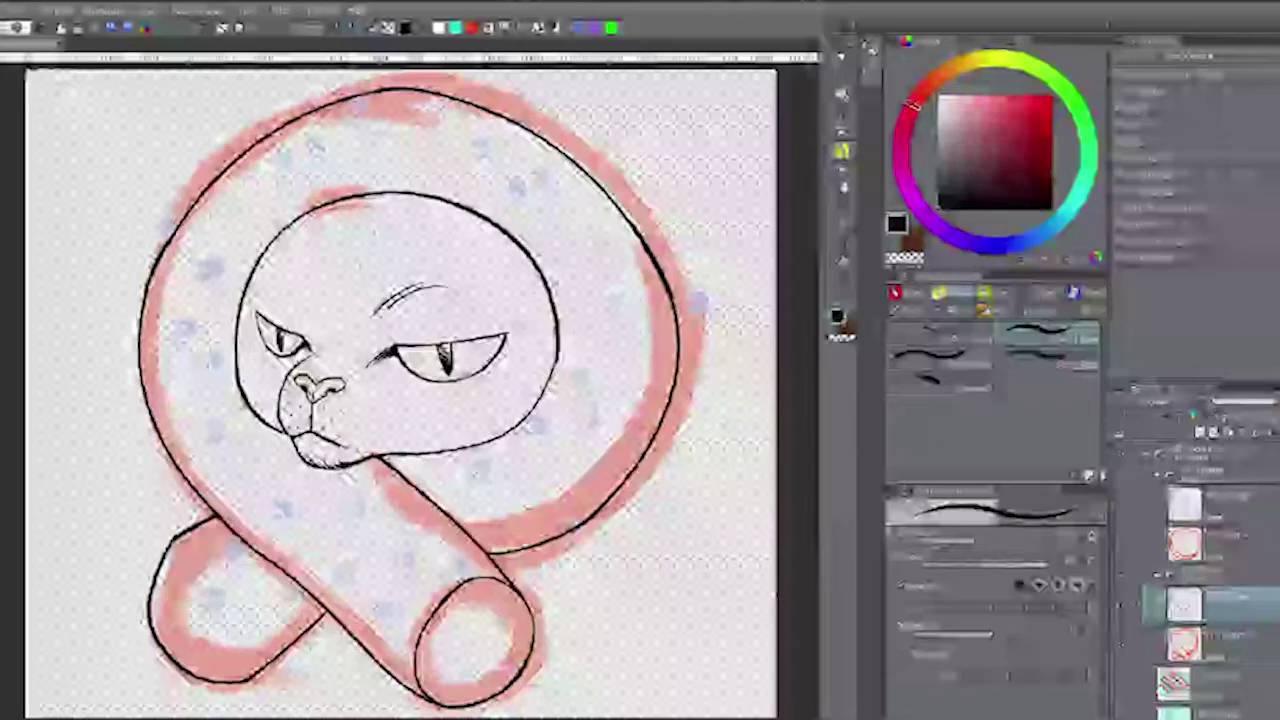
- Lasso the scarf-shaped cat's head line art, following the jaw closely to leave the neck lines outside the selection
left_click(904, 293)
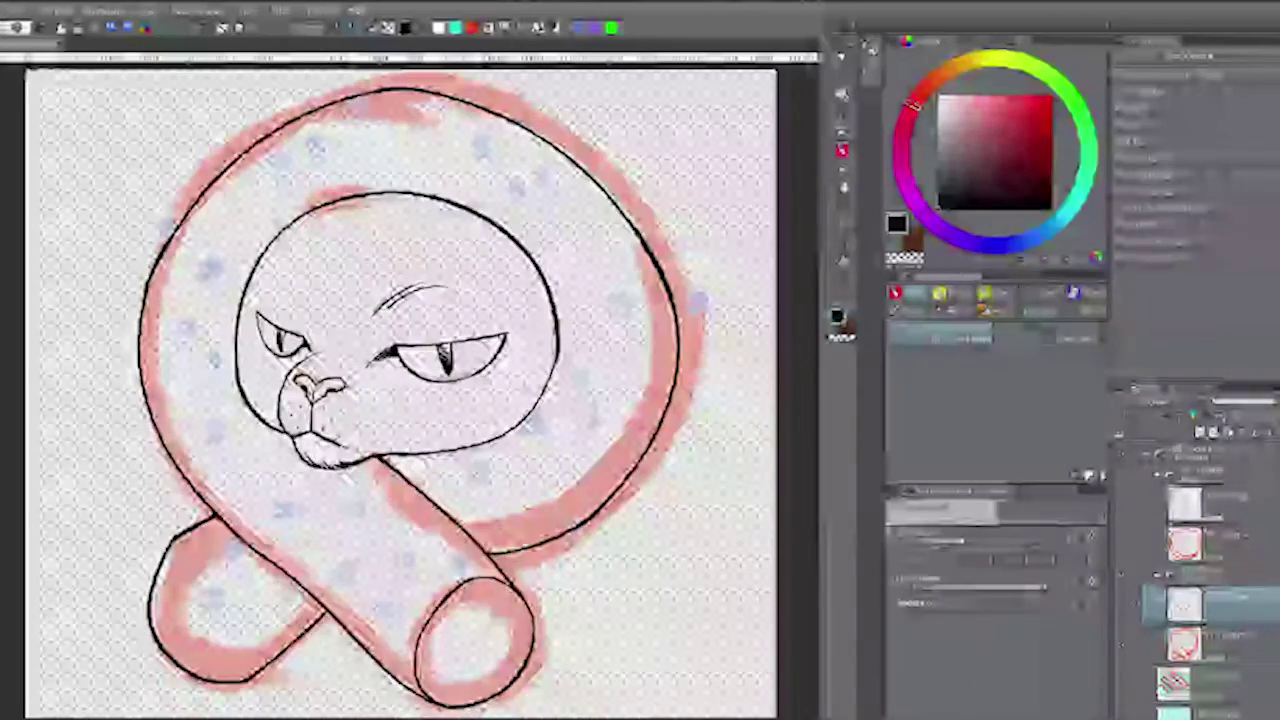
left_click(1045, 293)
scroll(479, 419, "up", 3)
left_click_drag(560, 391, 525, 295)
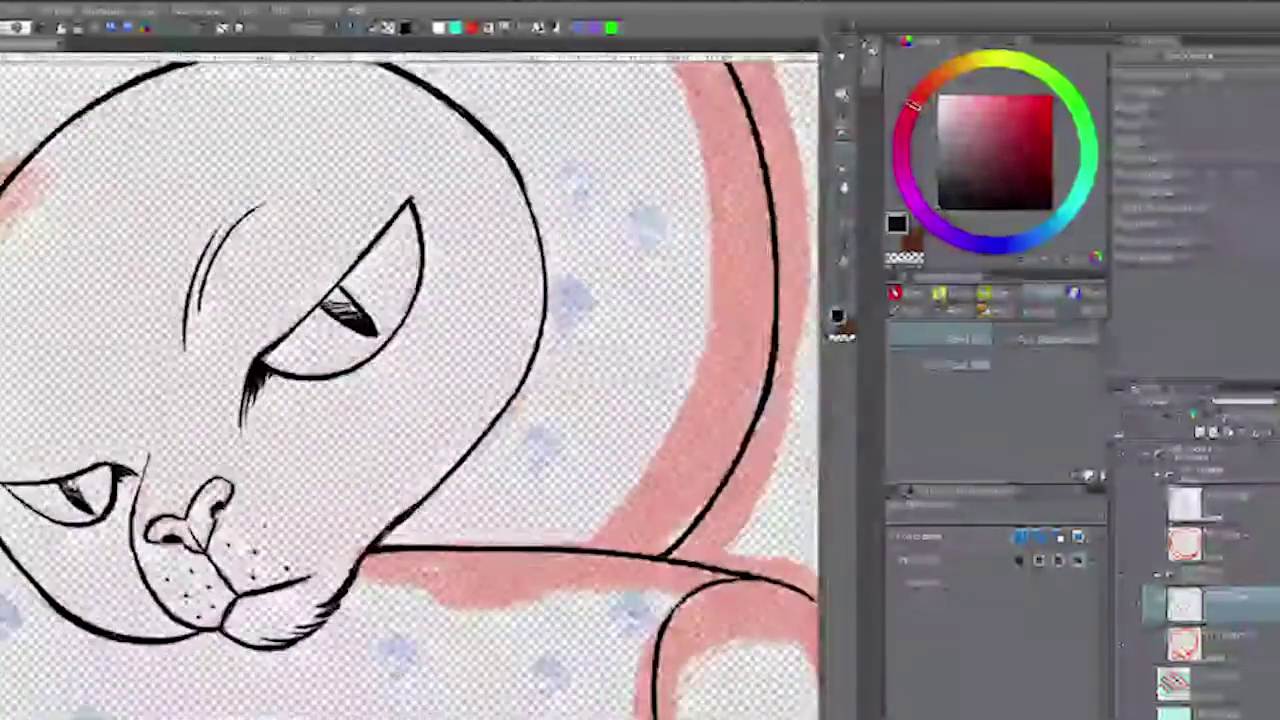
mouse_move(400, 400)
left_mouse_down()
mouse_move(538, 297)
mouse_move(328, 511)
mouse_move(603, 547)
left_mouse_up()
left_click_drag(500, 400, 544, 529)
left_click_drag(400, 580, 456, 254)
scroll(375, 475, "up", 4)
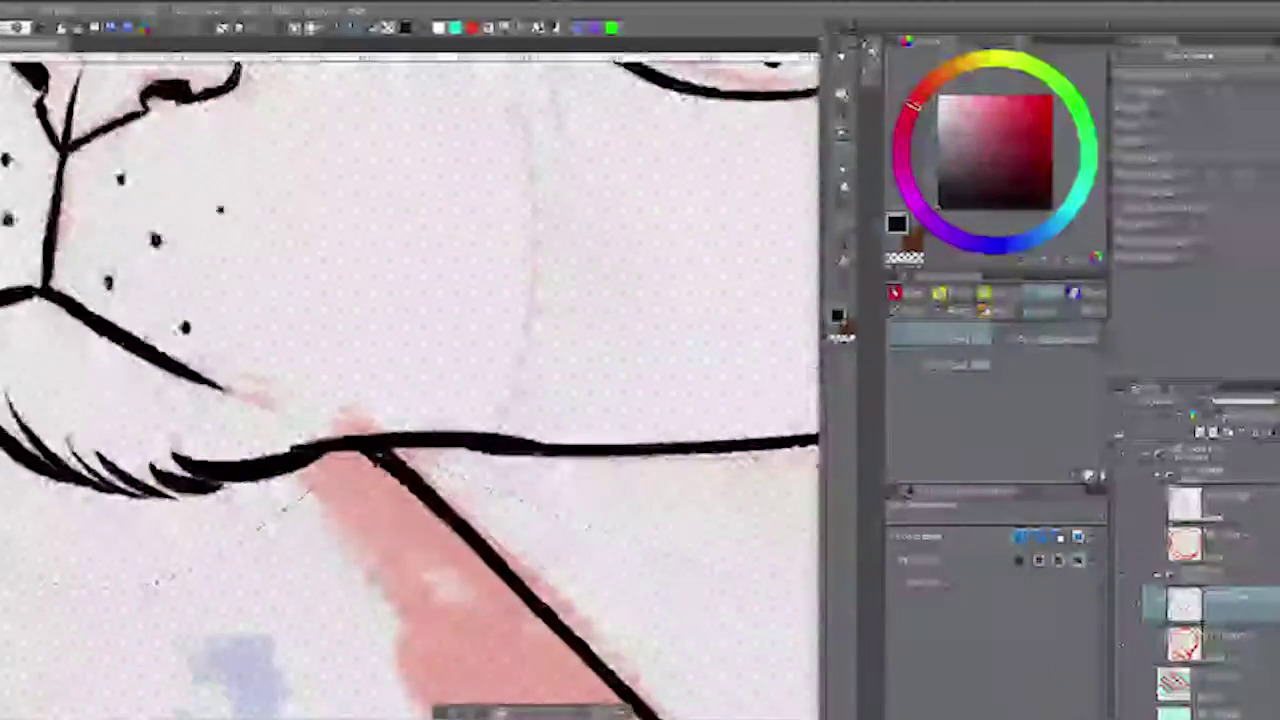
left_click_drag(560, 430, 539, 303)
left_click_drag(425, 452, 500, 435)
key("ctrl+minus")
key("ctrl+minus")
key("ctrl+minus")
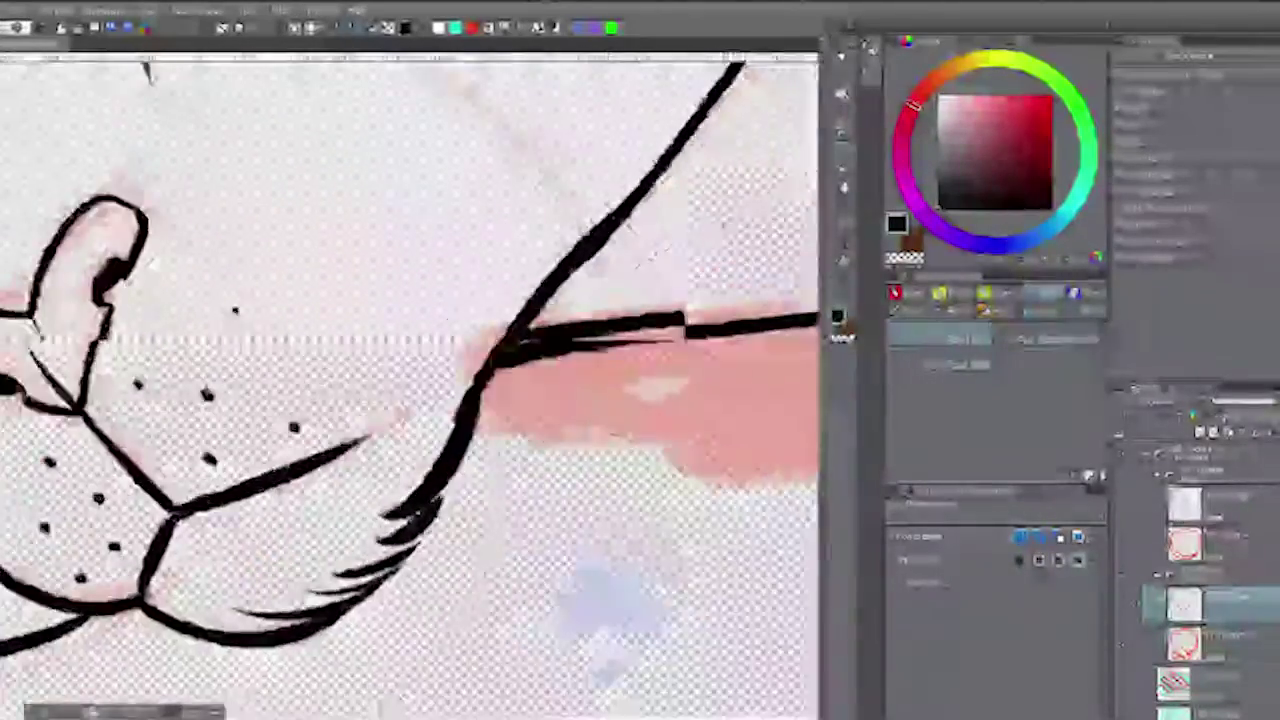
mouse_move(560, 380)
left_mouse_down()
mouse_move(400, 384)
mouse_move(306, 480)
left_mouse_up()
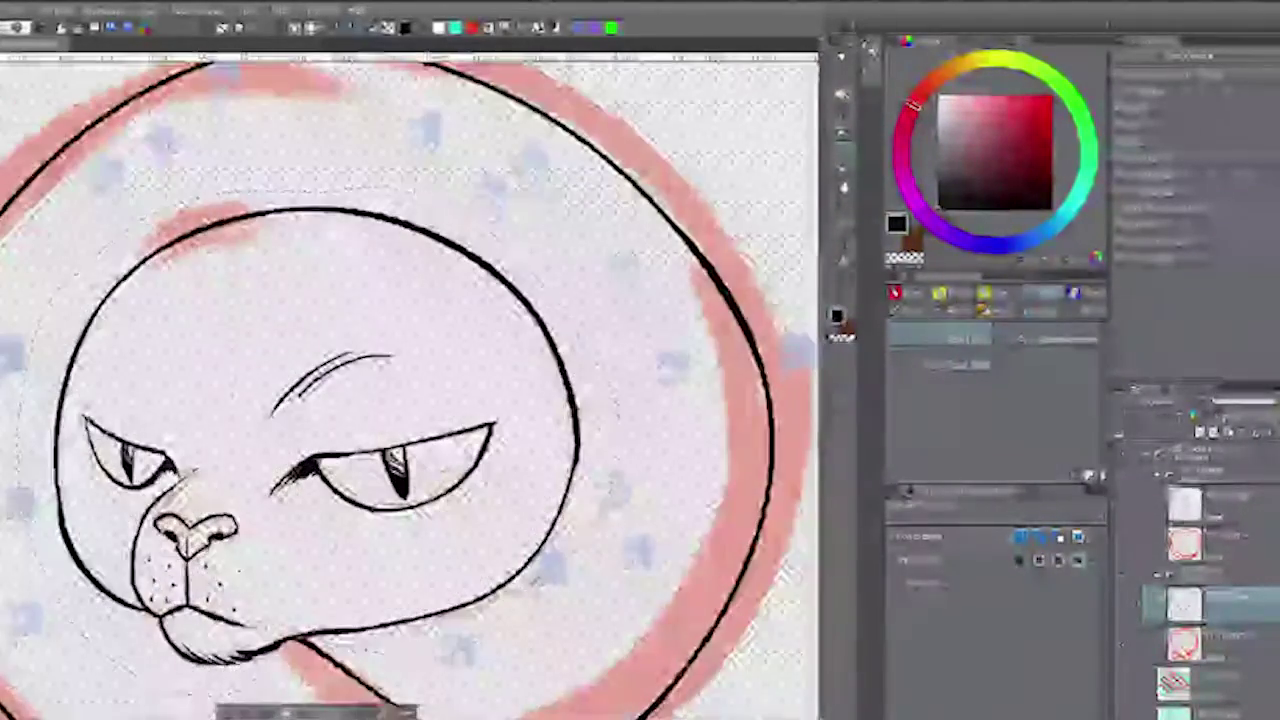
left_click_drag(65, 480, 545, 330)
left_click_drag(310, 470, 495, 430)
- Move the lassoed head line art onto its own layer, separate from the body lines
key("ctrl+shift+n")
left_click_drag(92, 320, 393, 220)
left_click(1232, 642)
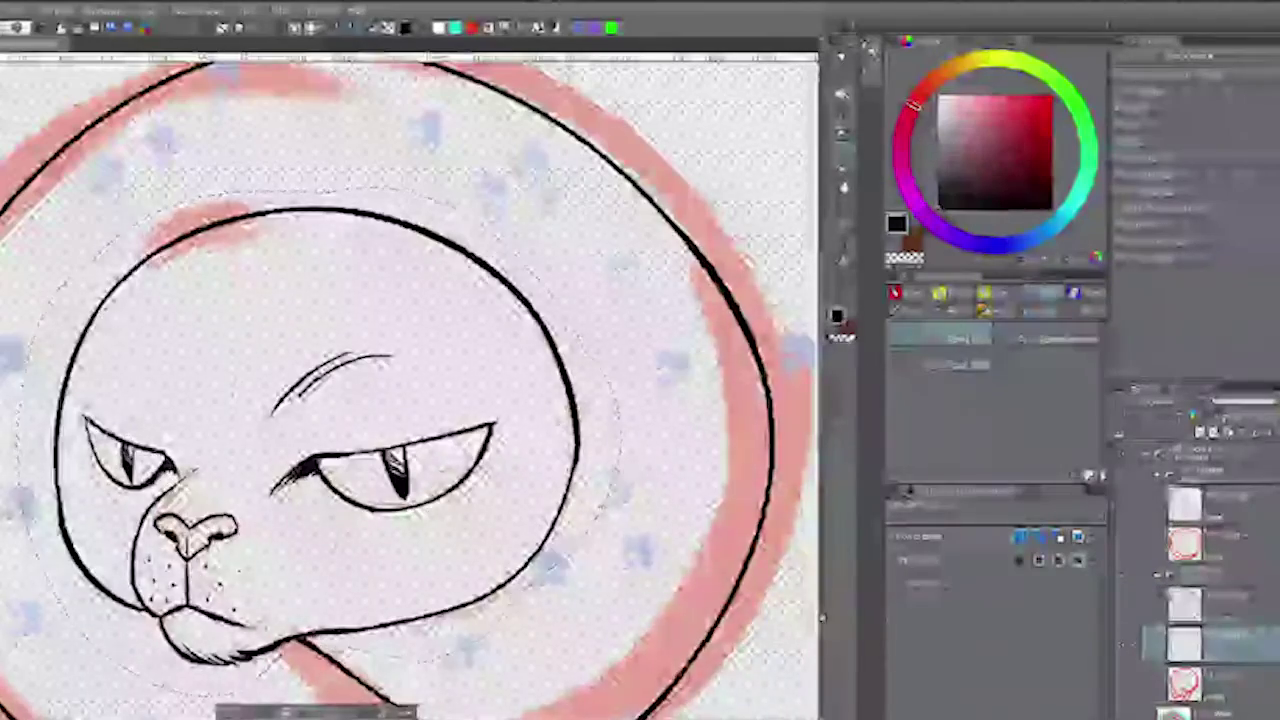
left_click_drag(344, 655, 440, 315)
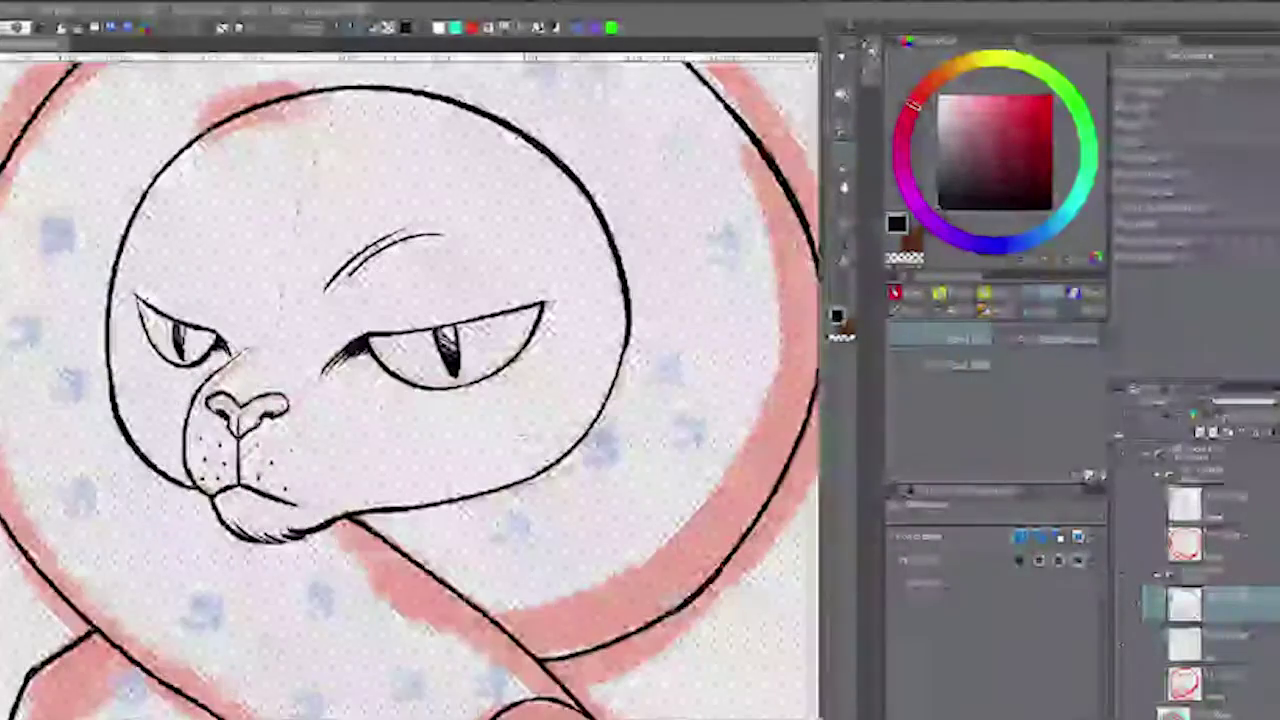
key("e")
key("x")
key("w")
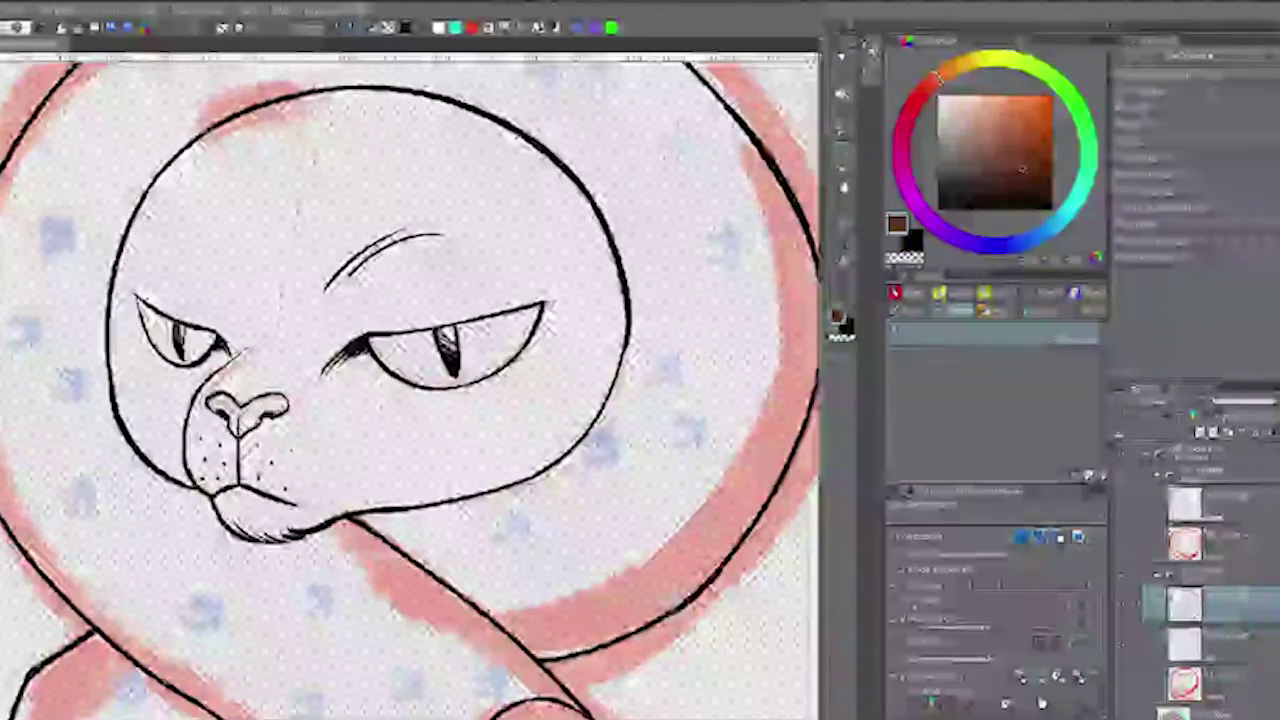
left_click(520, 420)
key("ctrl+d")
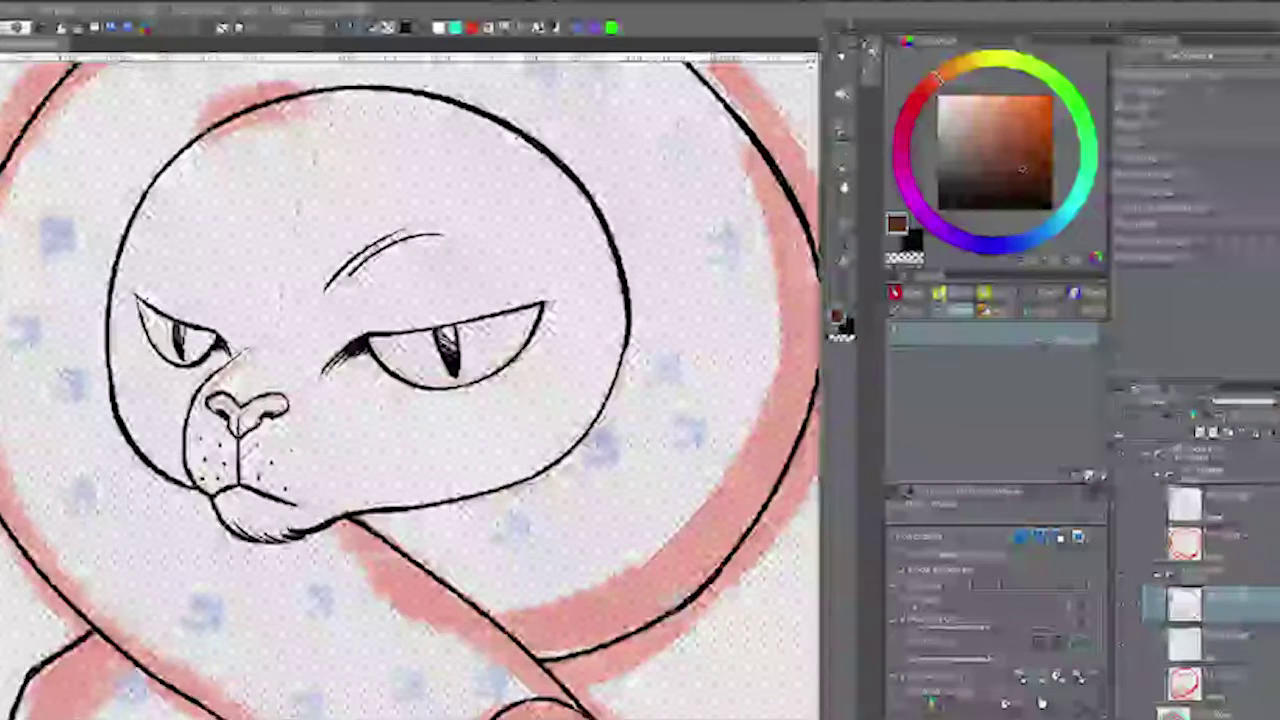
- Hide the body line art layer below the head lines and set the pen to black
left_click(1228, 642)
left_click(1122, 642)
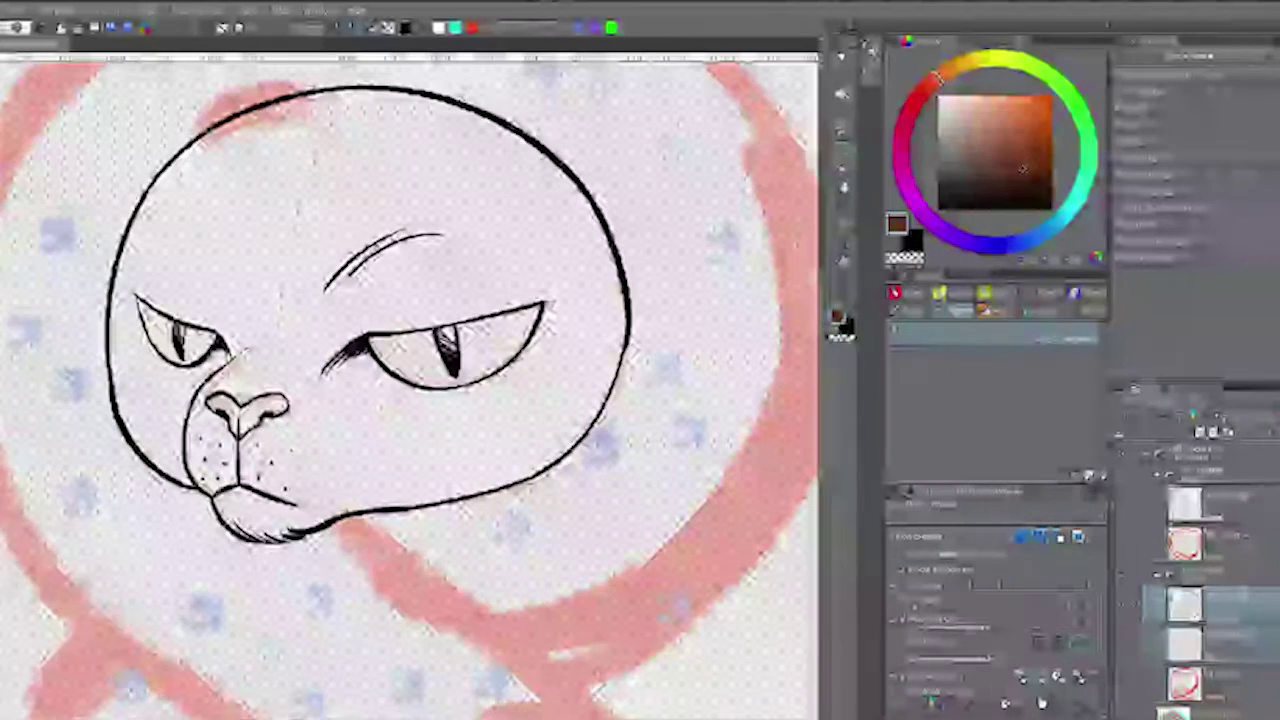
key("p")
key("x")
key("p")
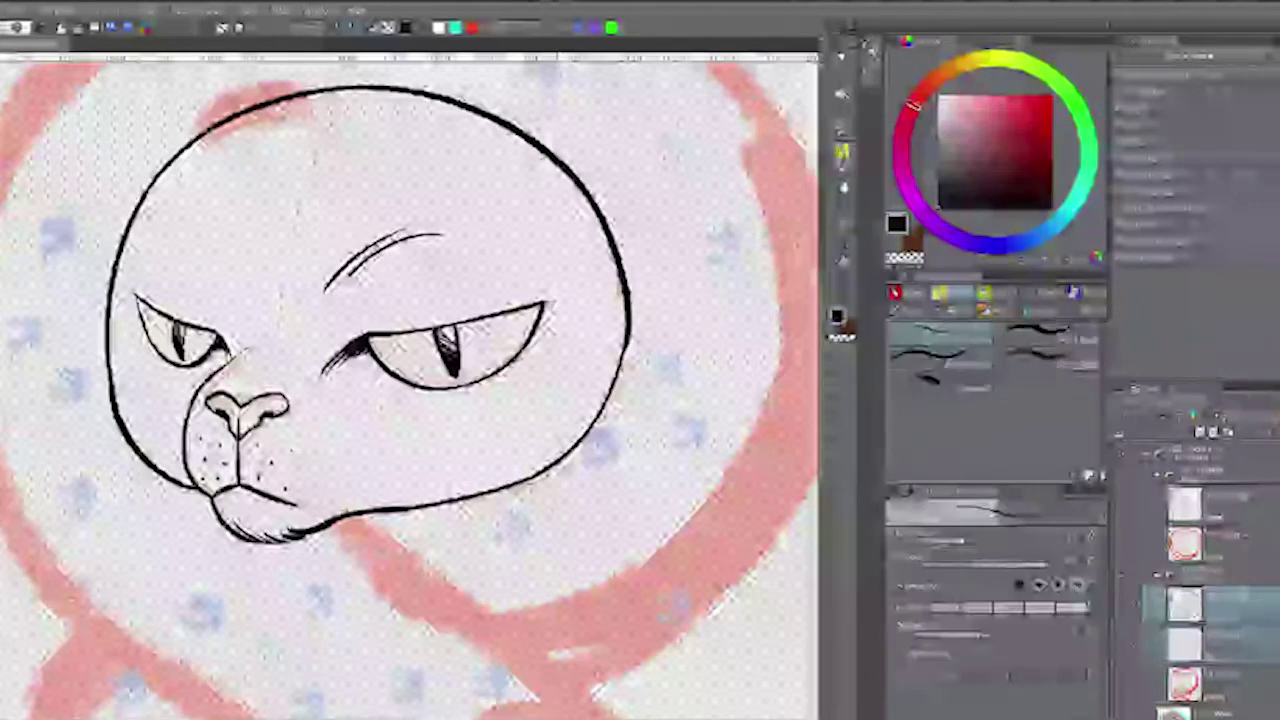
- Ink over the cat's jaw line beside the chin with the black pen where the neck lines met it
scroll(638, 361, "up", 3)
left_click_drag(630, 292, 604, 388)
left_click_drag(300, 480, 640, 295)
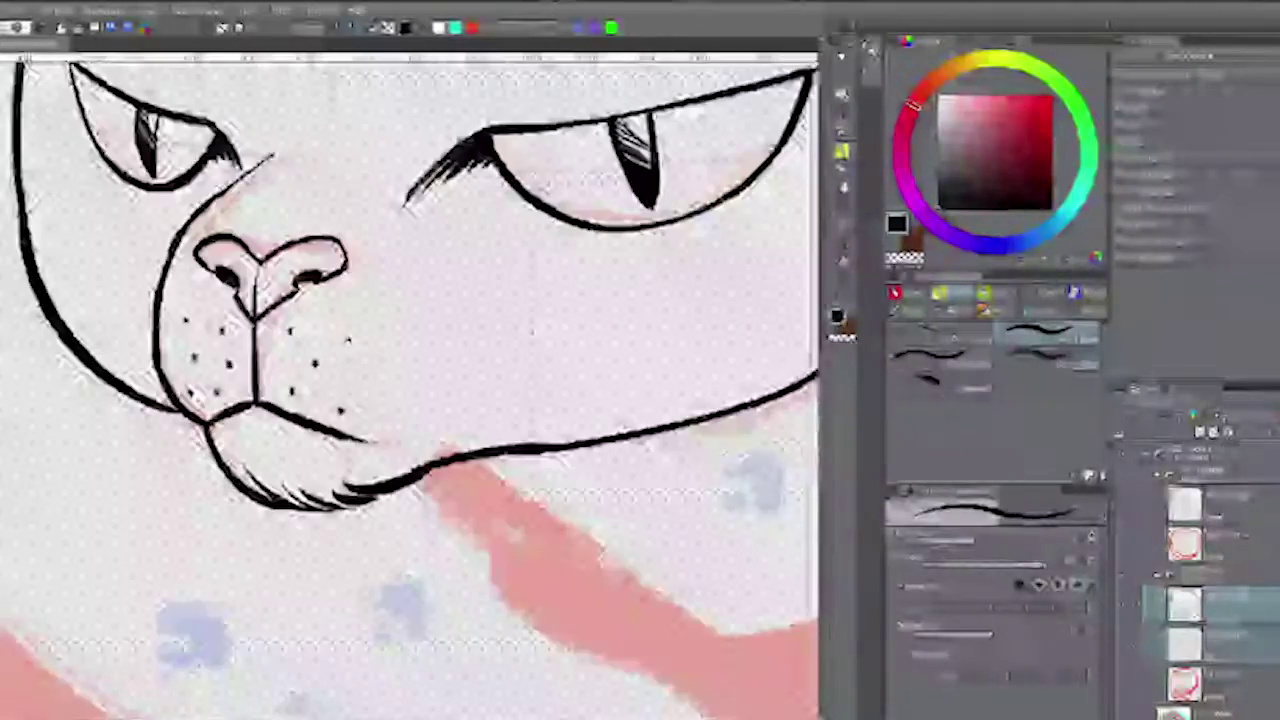
left_click_drag(600, 420, 575, 310)
left_click_drag(652, 318, 492, 418)
left_click_drag(470, 488, 710, 418)
mouse_move(650, 450)
left_mouse_down()
mouse_move(610, 245)
mouse_move(491, 156)
mouse_move(645, 335)
left_mouse_up()
- Ink short fur strokes along the lower edge of the cat's chin, redoing the first attempts with a different pen
scroll(606, 379, "up", 4)
mouse_move(740, 204)
left_mouse_down()
mouse_move(655, 288)
mouse_move(690, 280)
left_mouse_up()
key("ctrl+z")
left_click(940, 332)
key("ctrl+z")
mouse_move(730, 226)
left_mouse_down()
mouse_move(660, 325)
mouse_move(642, 292)
left_mouse_up()
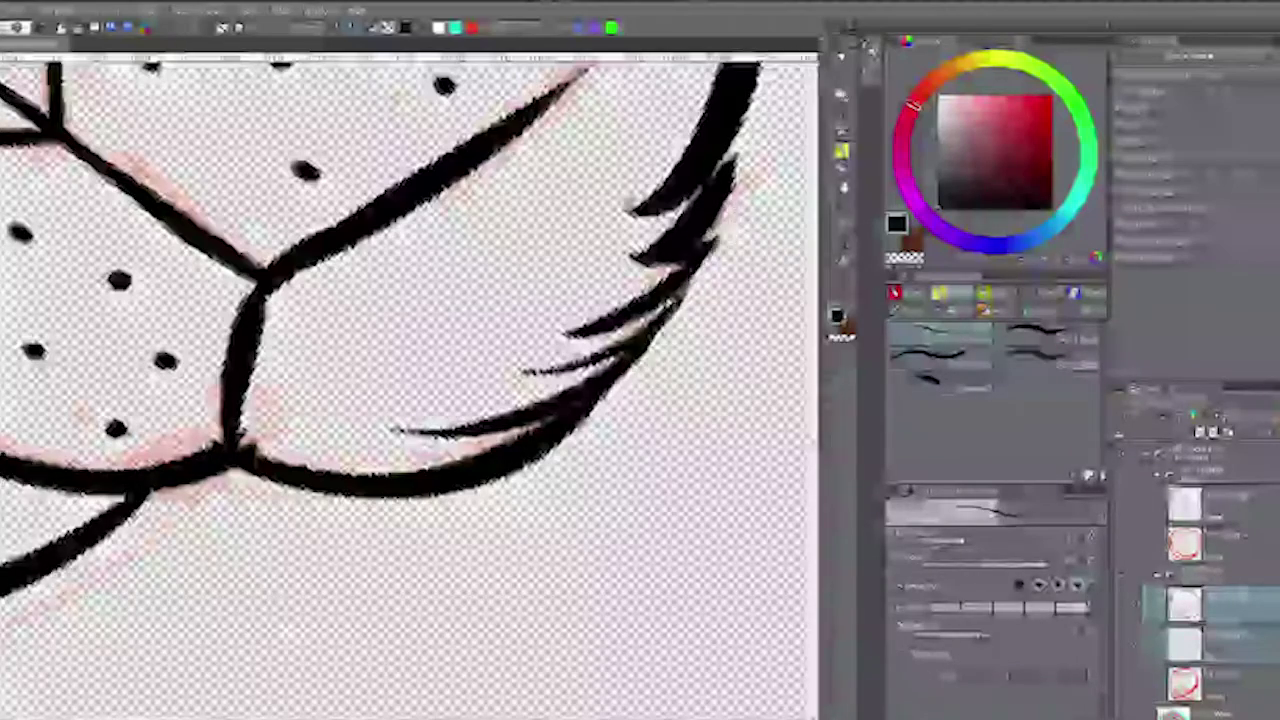
left_click_drag(716, 242, 650, 325)
- Trim the chin's fur line with the pen in transparent color, and switch the pen back to black
scroll(680, 362, "down", 4)
key("asciicircum")
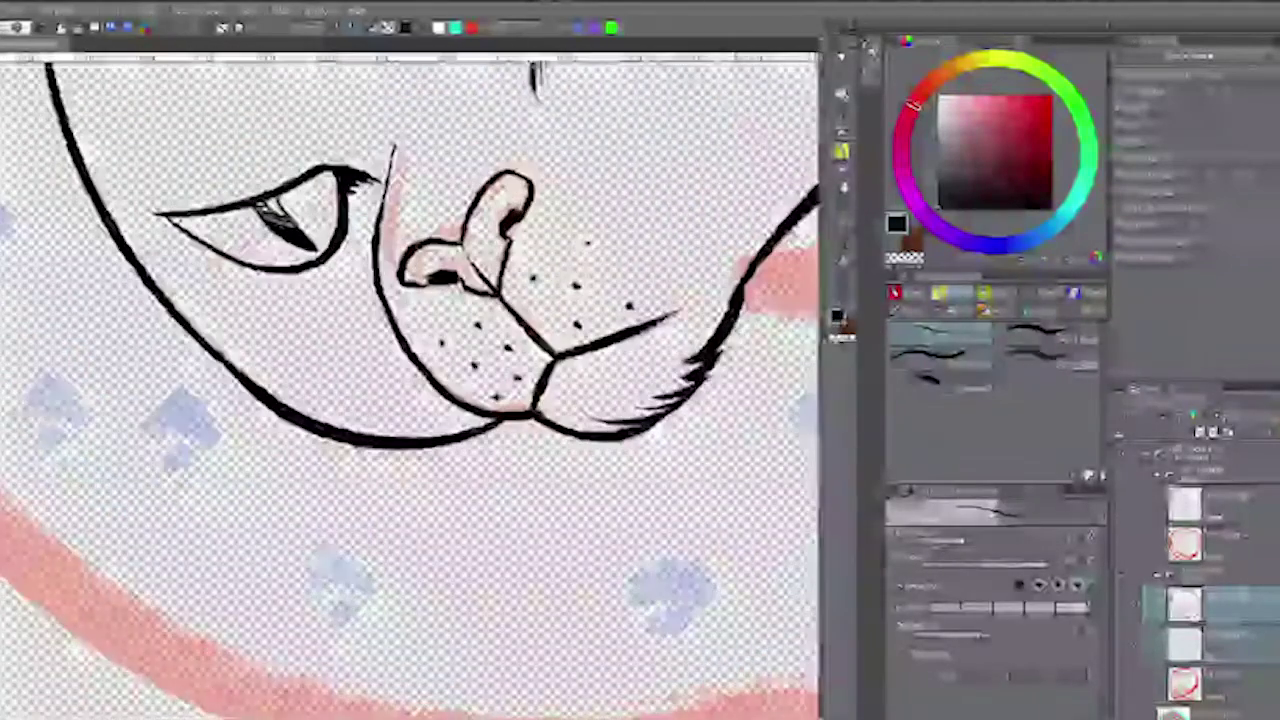
key("asciicircum")
scroll(684, 394, "up", 4)
key("c")
mouse_move(552, 506)
left_mouse_down()
mouse_move(606, 518)
mouse_move(622, 400)
left_mouse_up()
key("minus")
scroll(627, 438, "down", 4)
key("asciicircum")
key("asciicircum")
key("asciicircum")
key("asciicircum")
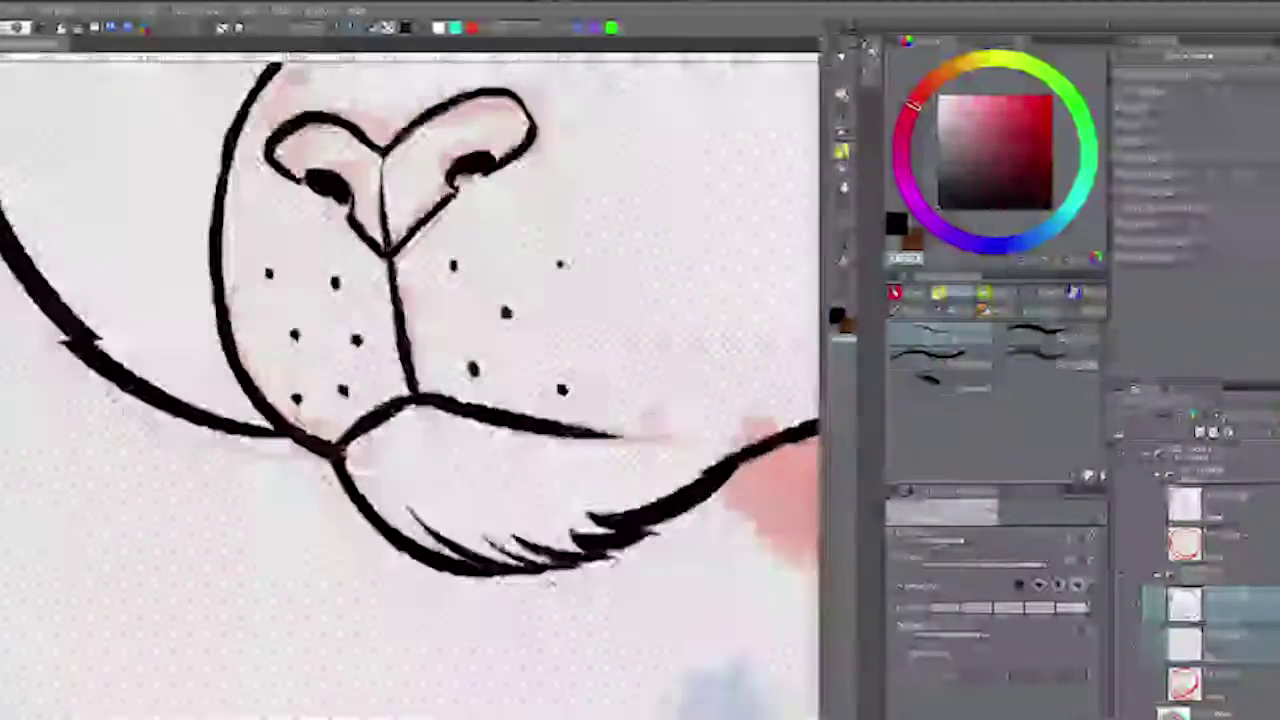
left_click(1040, 340)
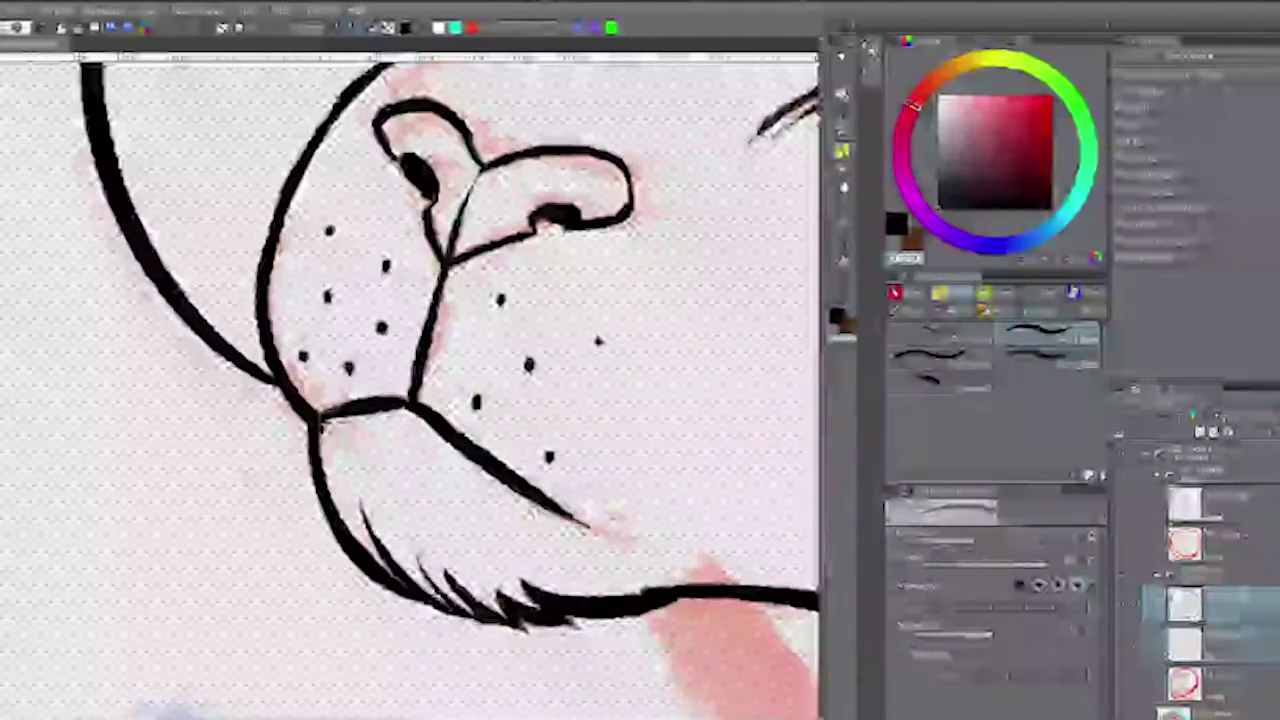
key("c")
scroll(410, 380, "down", 4)
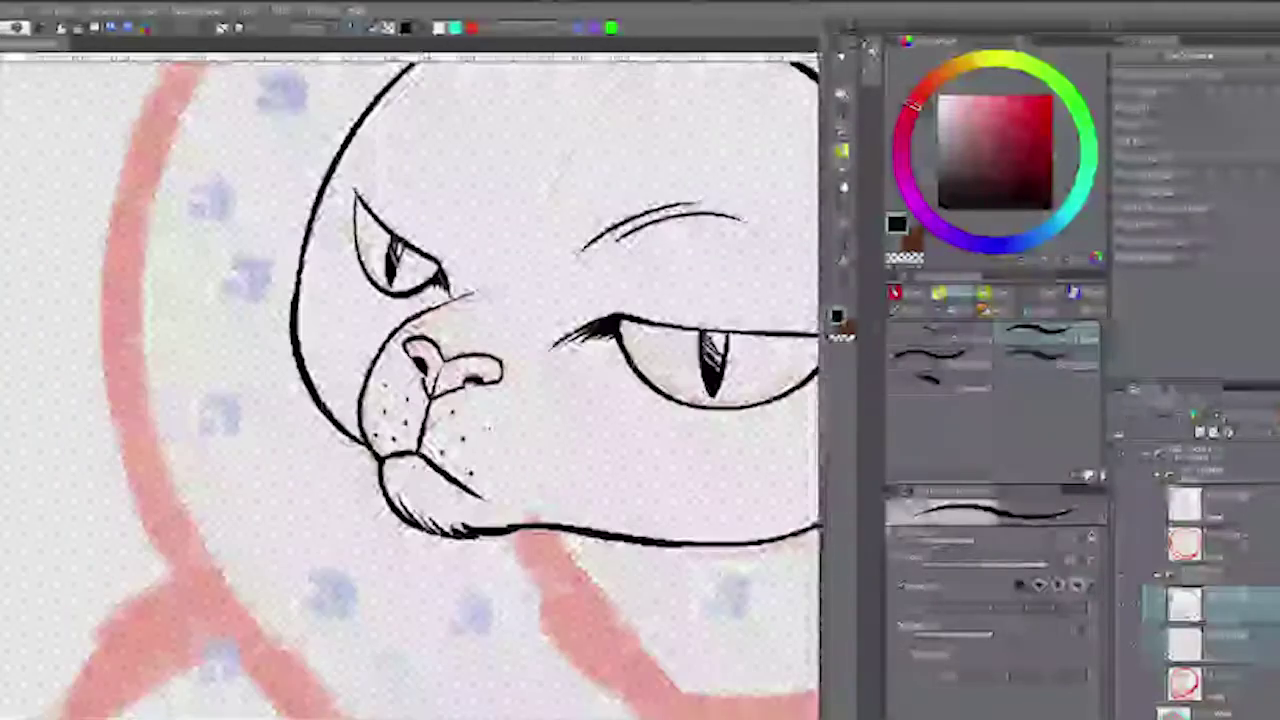
scroll(410, 380, "down", 2)
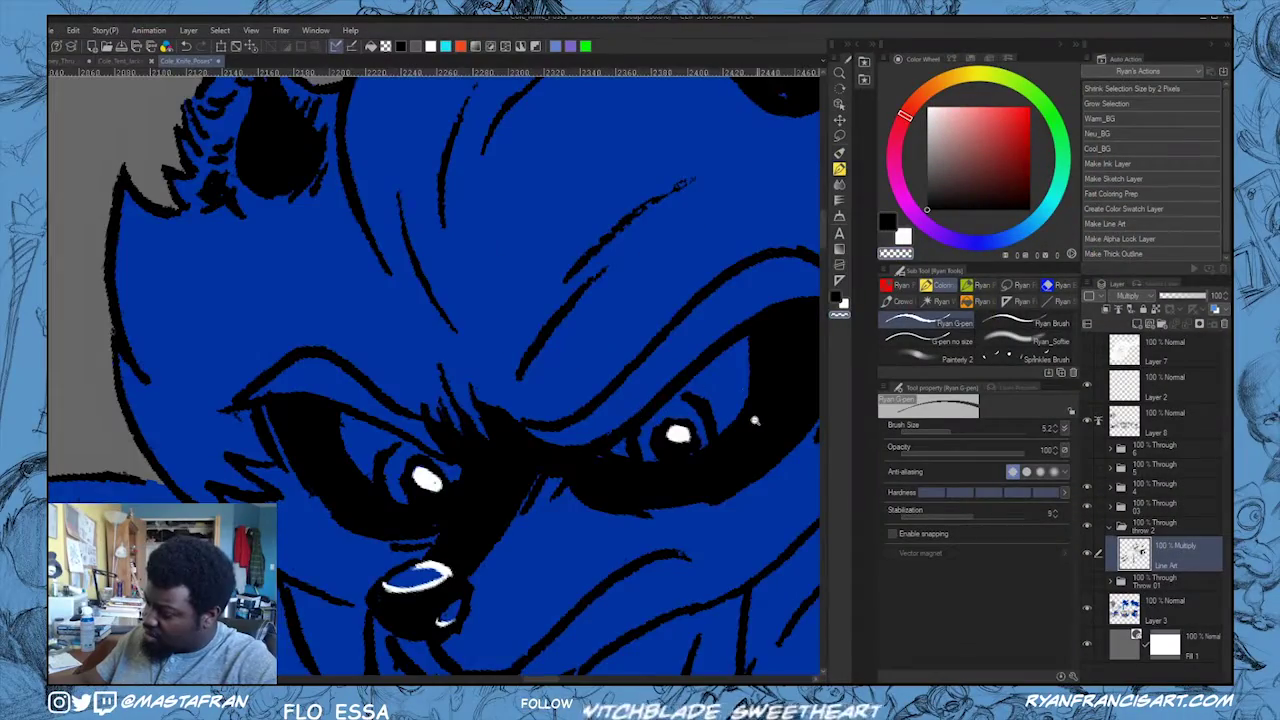
- Set the pen to black at size 7.1 and thicken the contour lines of the cat's outstretched arm
scroll(755, 420, "down", 3)
left_click_drag(541, 562, 791, 432)
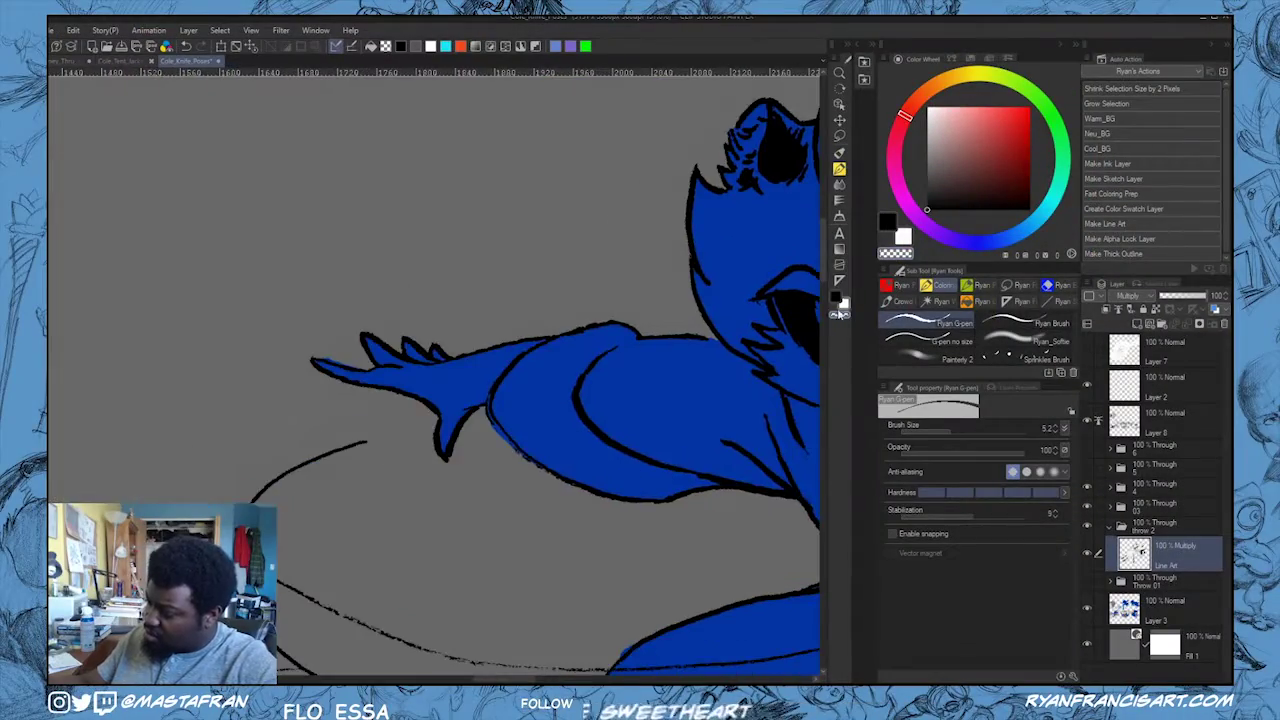
left_click_drag(608, 520, 427, 601)
left_click(836, 300)
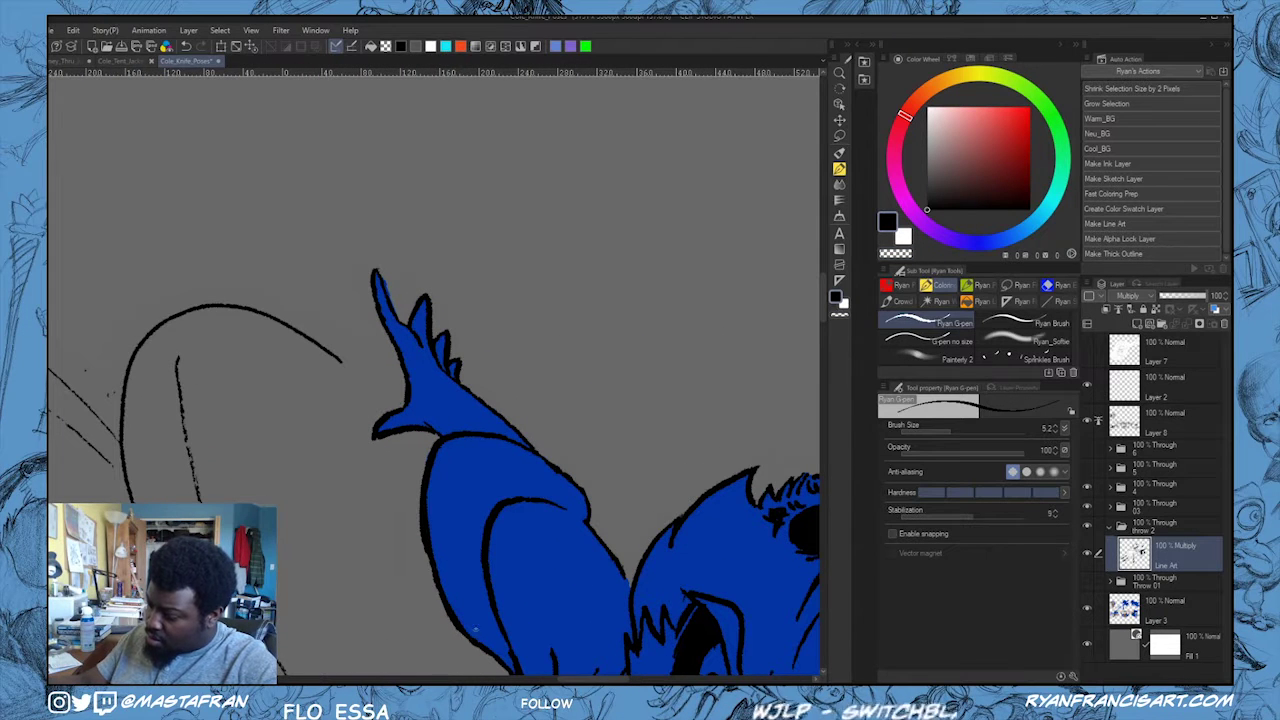
left_click_drag(638, 477, 664, 514)
left_click_drag(660, 522, 521, 335)
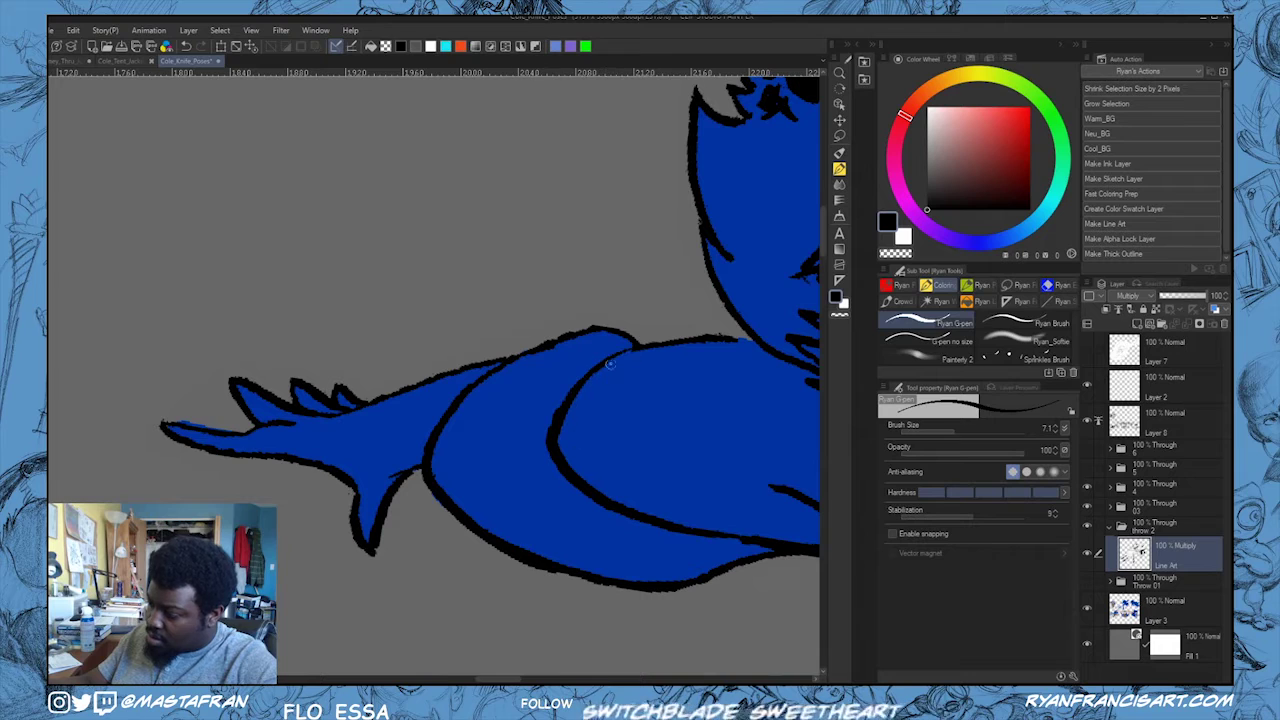
scroll(740, 358, "down", 4)
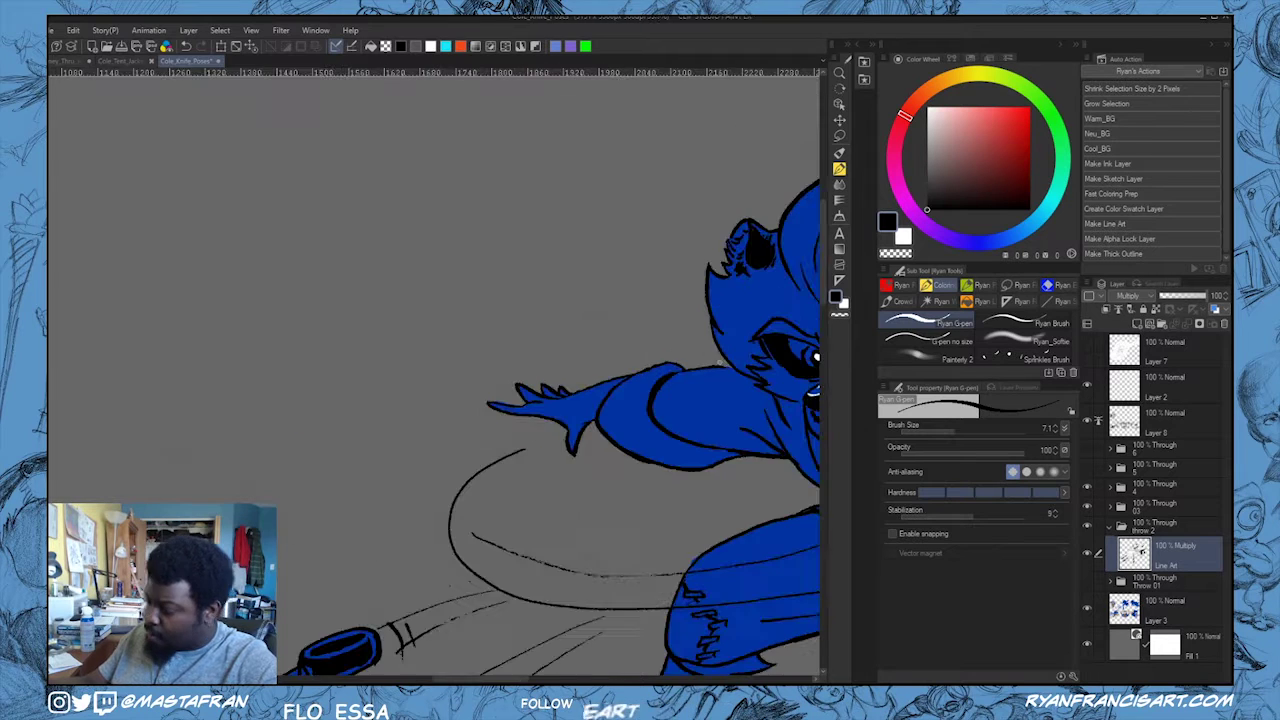
left_click_drag(760, 430, 719, 205)
left_click_drag(740, 260, 640, 317)
left_click_drag(768, 338, 817, 325)
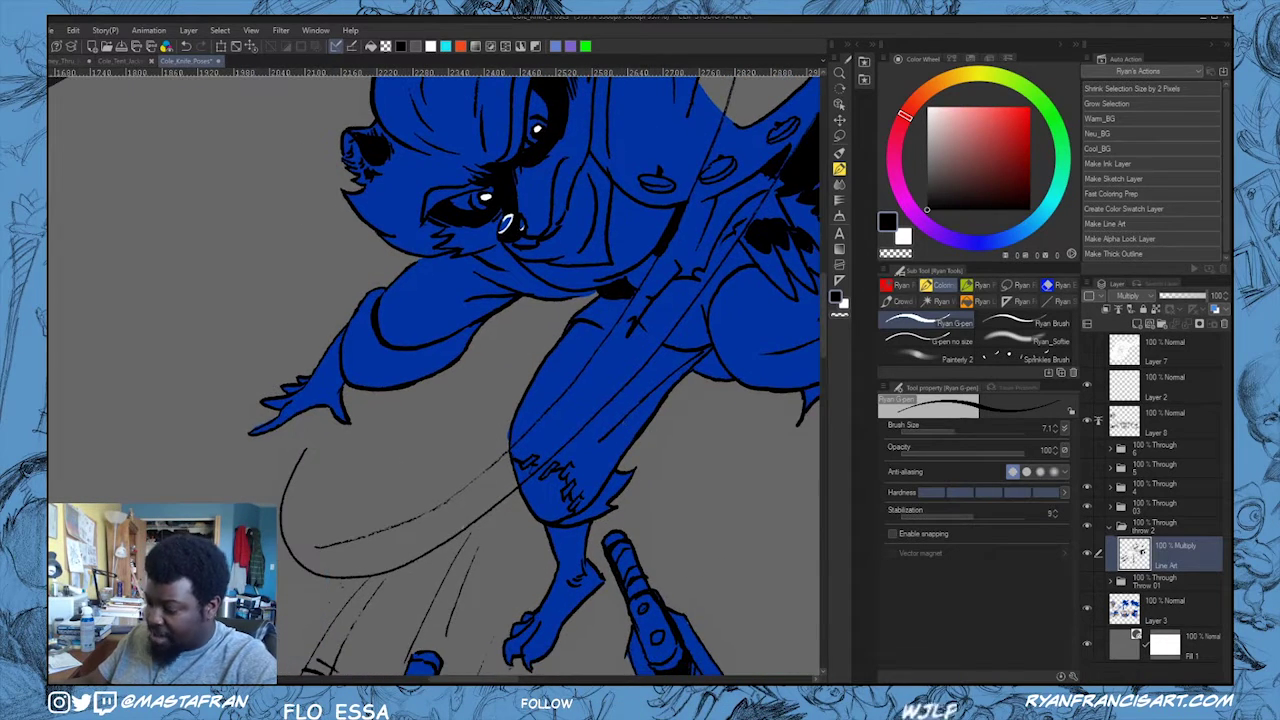
left_click(840, 281)
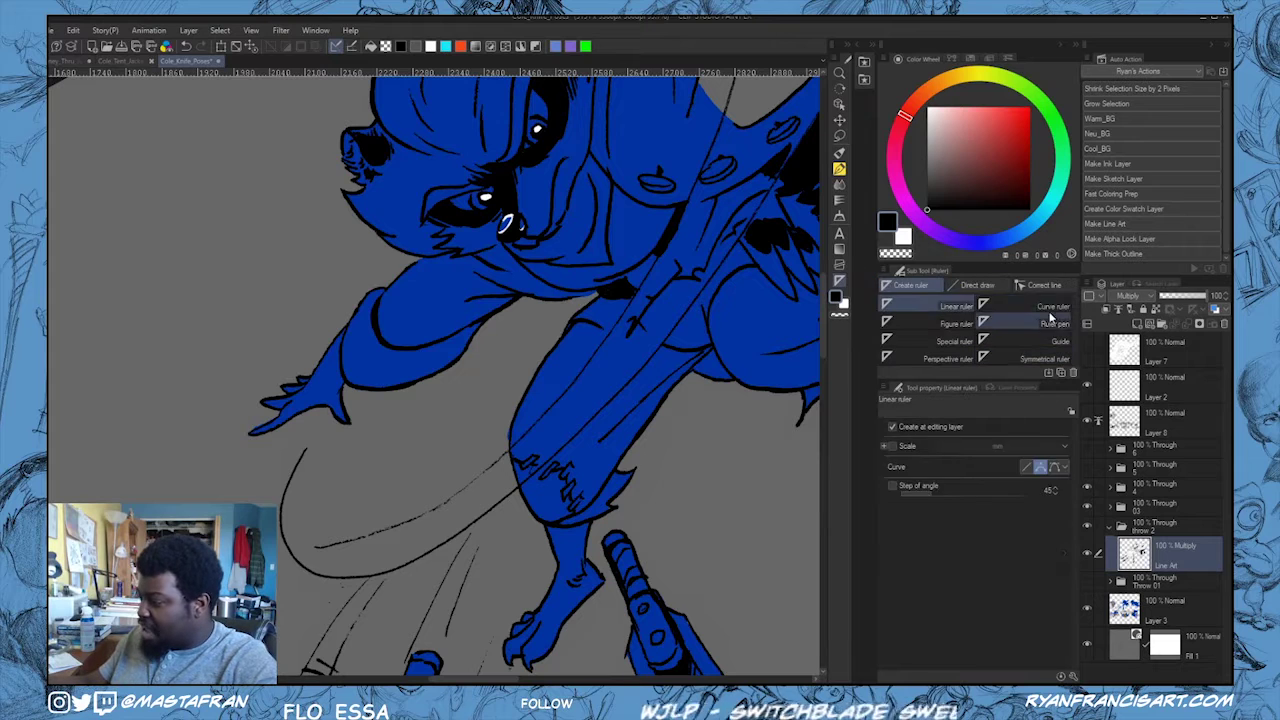
left_click(1050, 306)
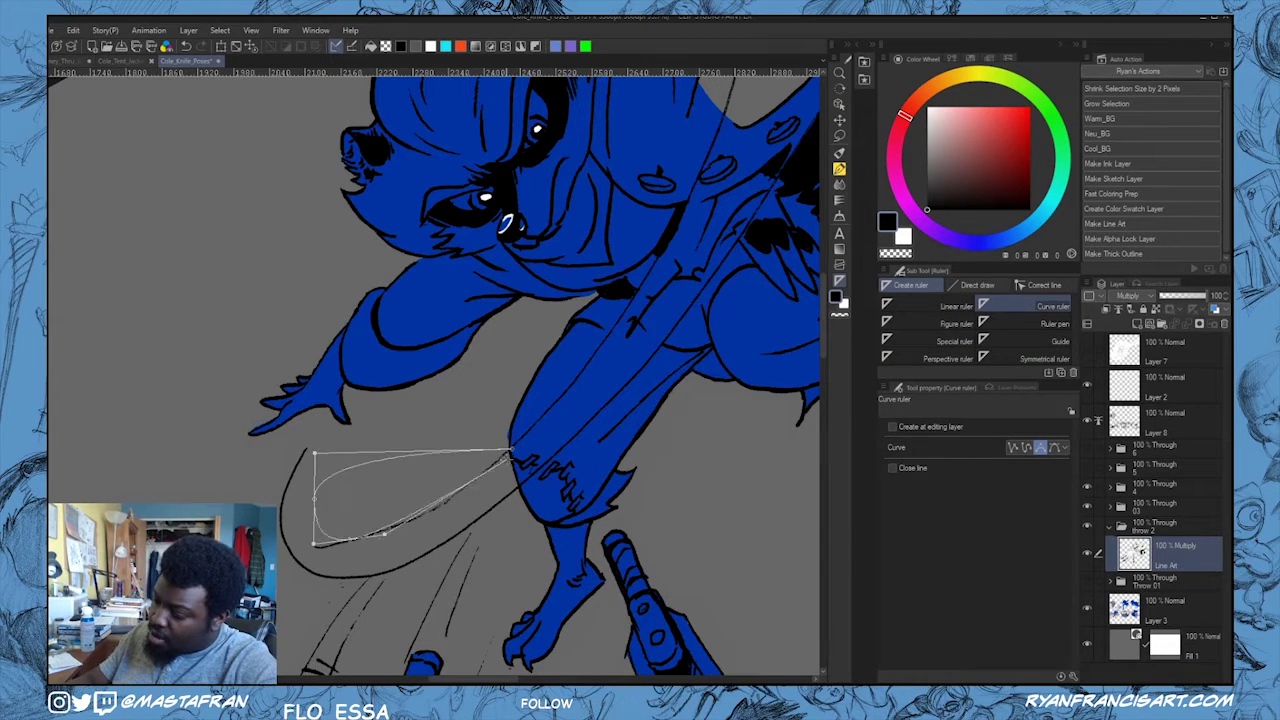
double_click(511, 457)
key("ctrl+z")
left_click(976, 286)
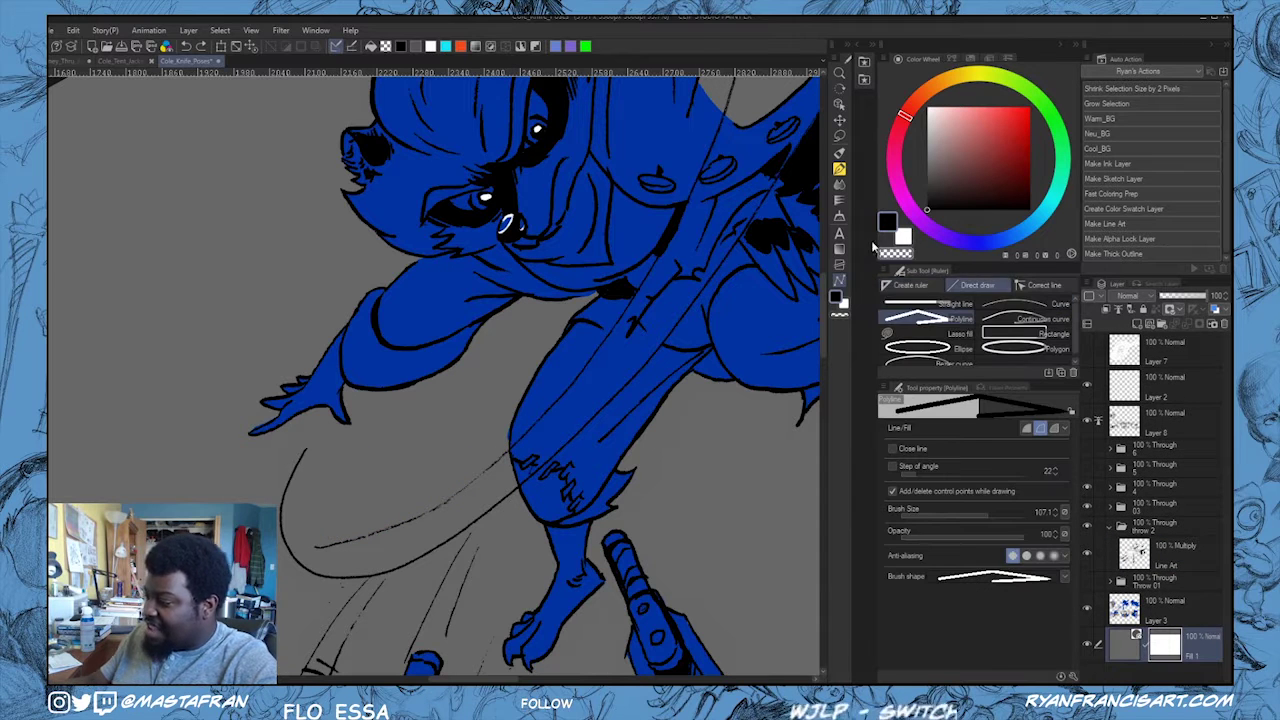
left_click(840, 152)
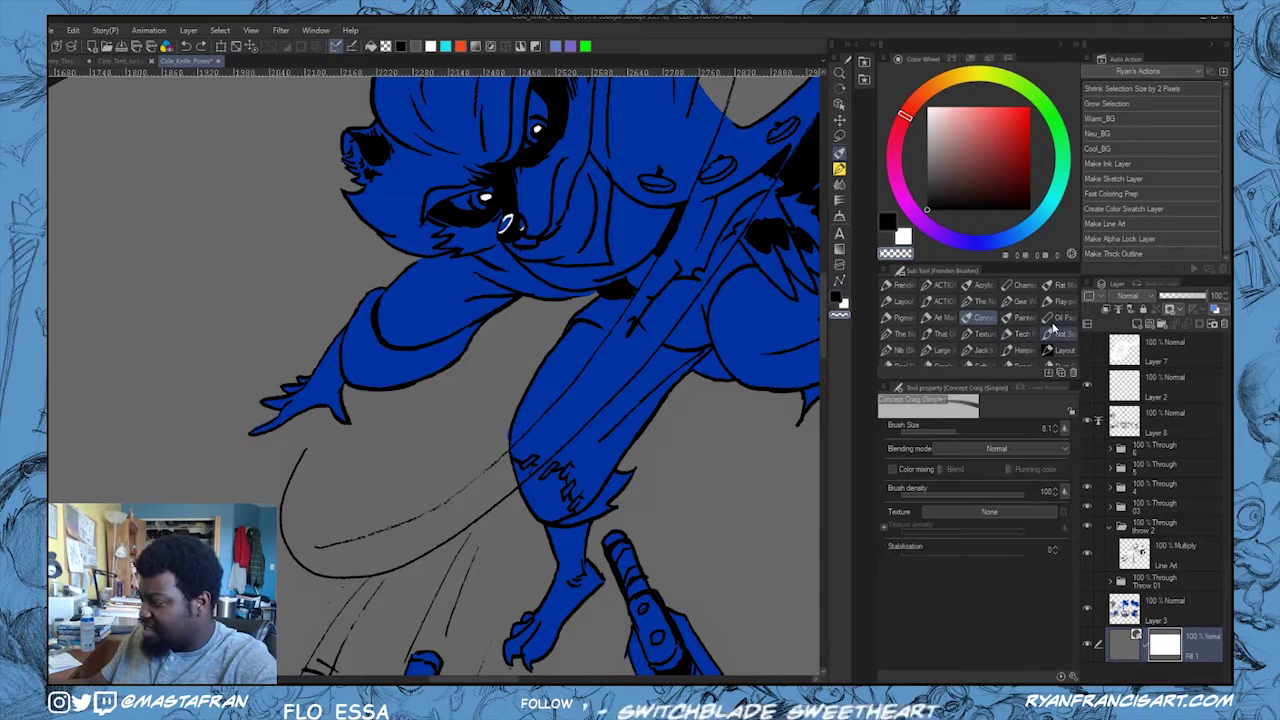
- On Layer 8, retrace the thin motion line beside the cat's knee with the Ryan Thick and Thin Curve tool at size 3
left_click(840, 169)
left_click(1064, 302)
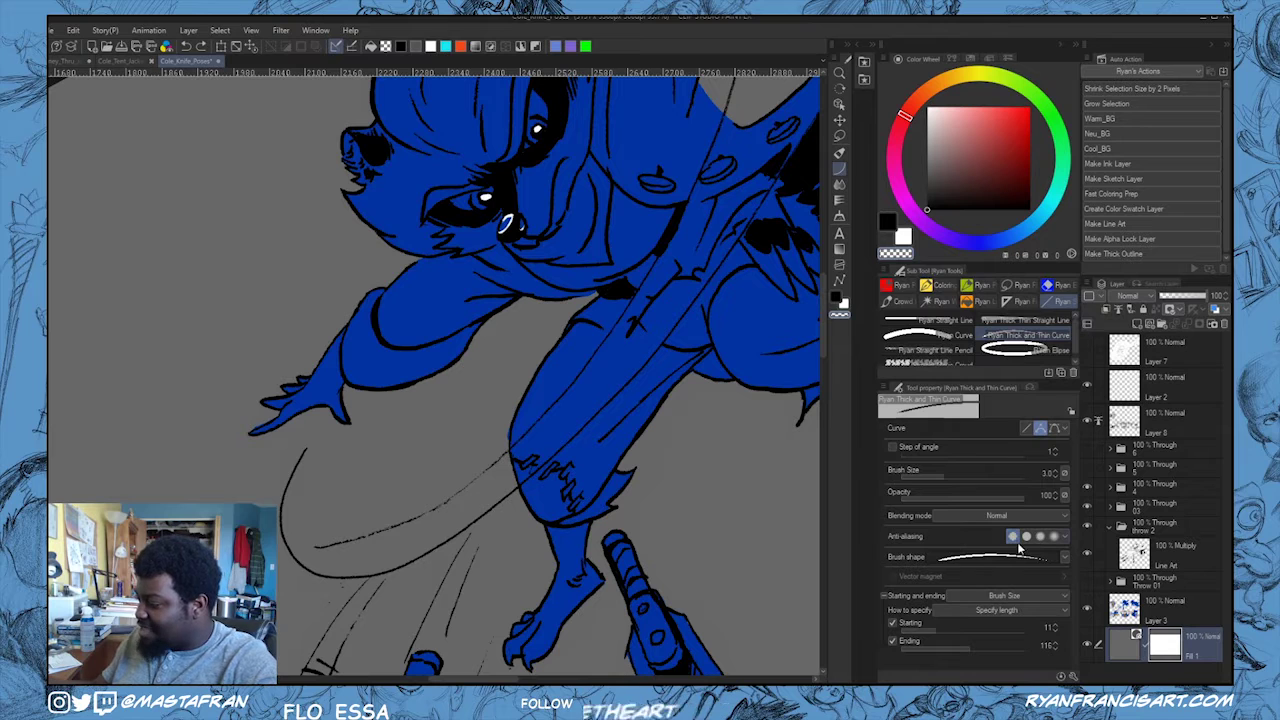
scroll(510, 451, "up", 3)
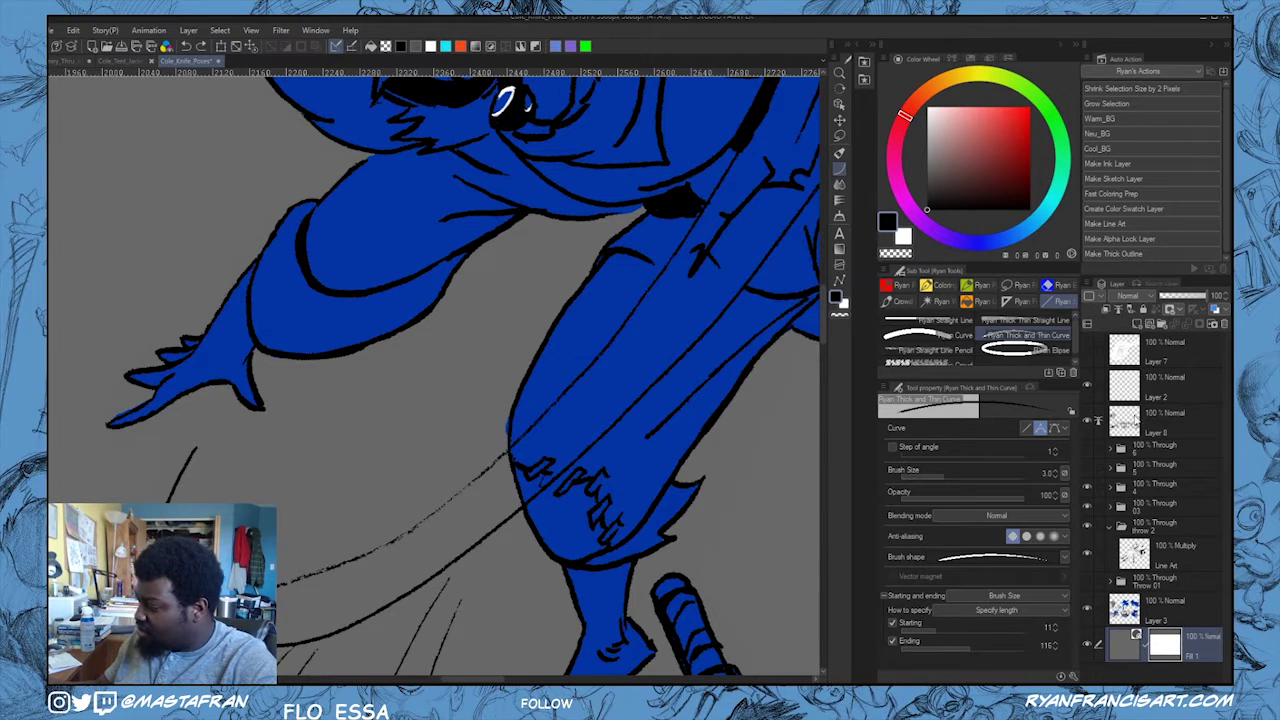
left_click(1165, 422)
left_click_drag(528, 483, 638, 405)
left_click_drag(334, 389, 326, 381)
left_click(324, 616)
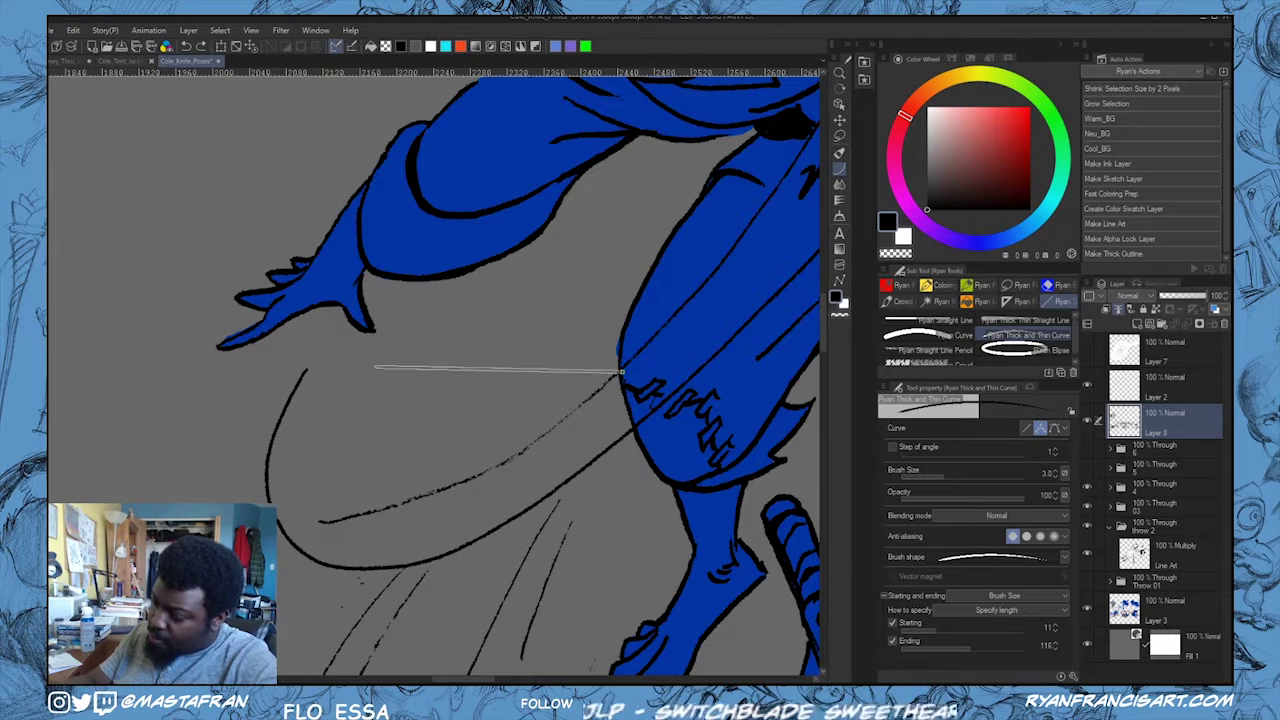
left_click_drag(375, 367, 370, 370)
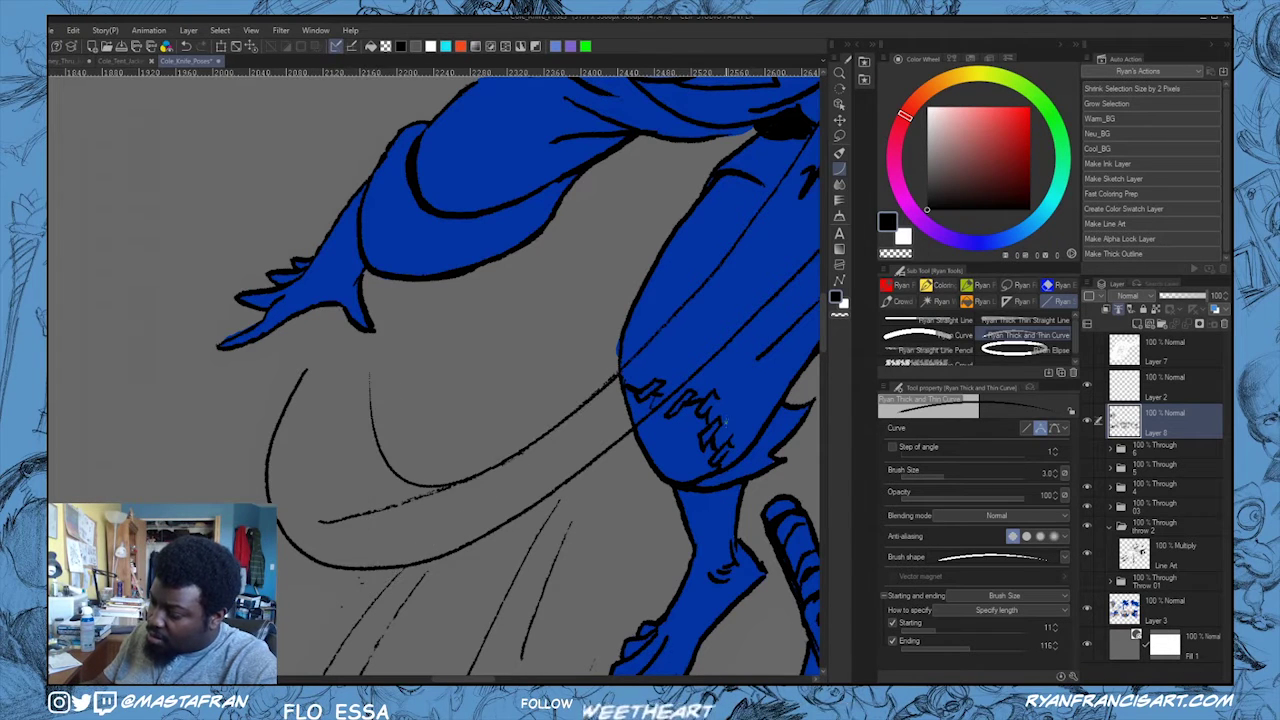
- Retrace the long motion line beyond the cat's raised arm with the thick and thin curve at brush size 5
left_click_drag(815, 420, 674, 346)
left_click_drag(790, 120, 486, 642)
left_click_drag(702, 216, 585, 498)
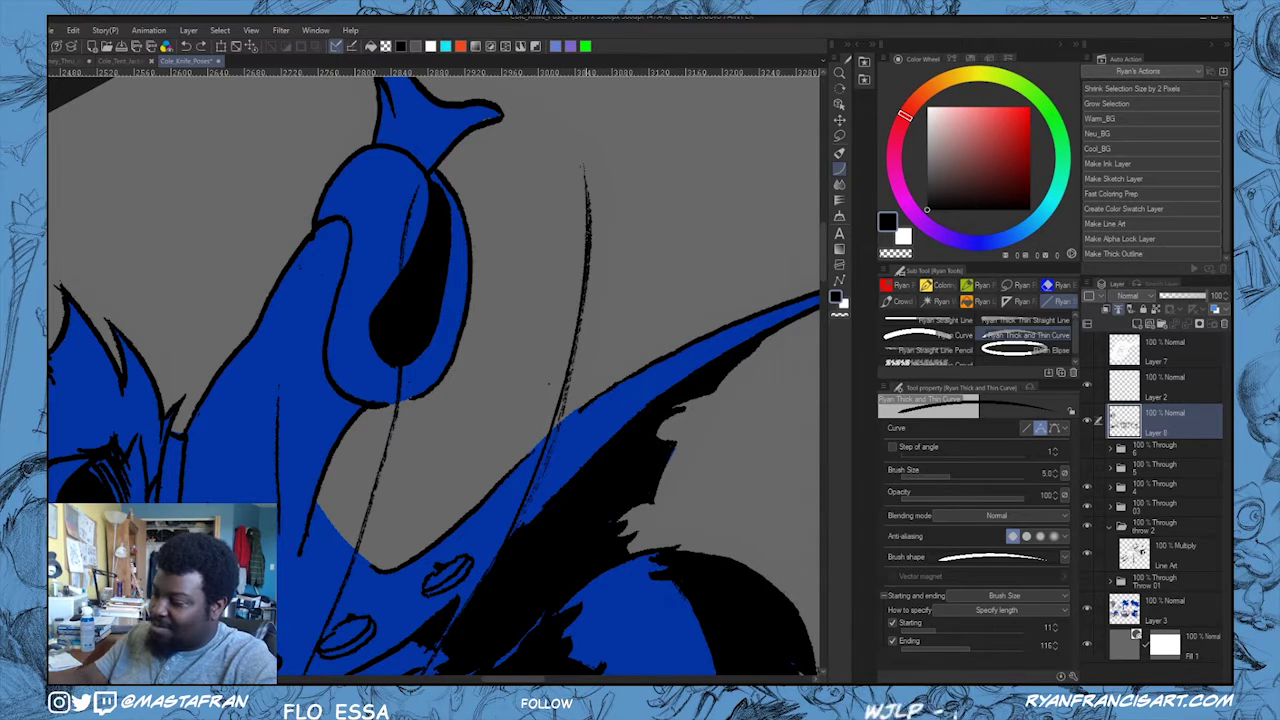
left_click_drag(472, 604, 584, 165)
left_click(582, 462)
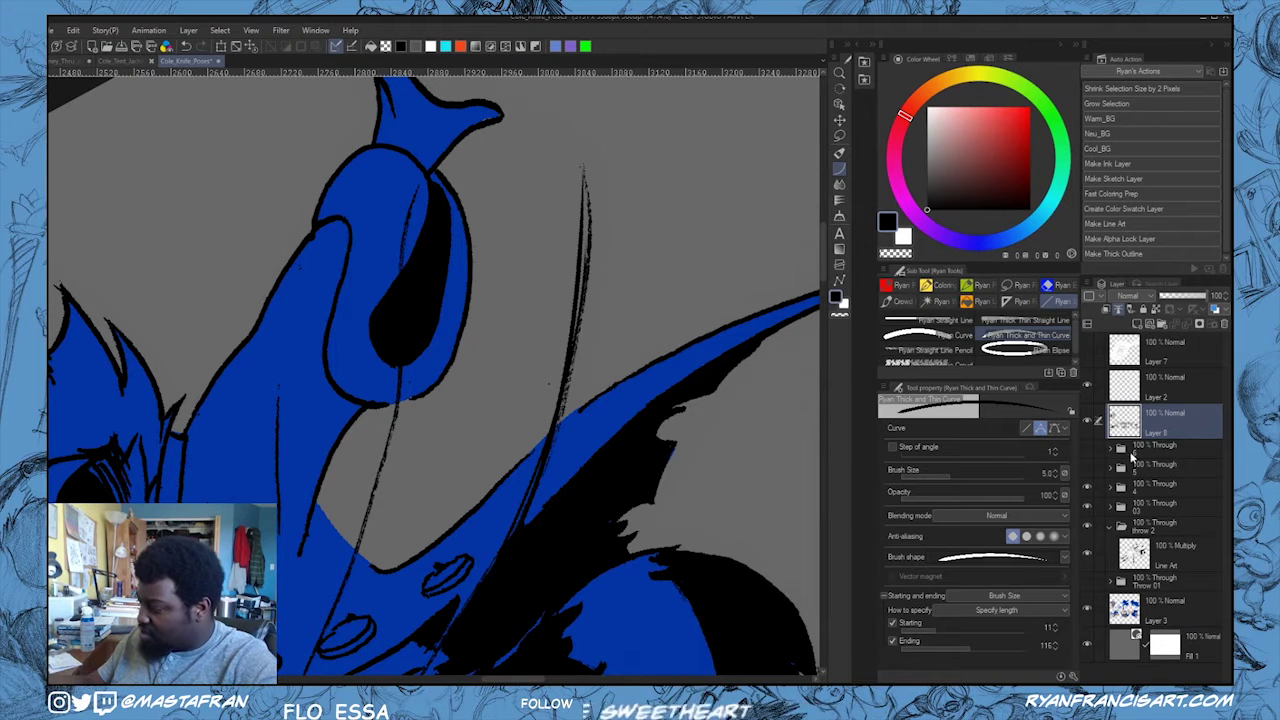
- Select the cat's black line work on the Line Art layer of the Throw 2 folder by color gamut
left_click(1156, 545)
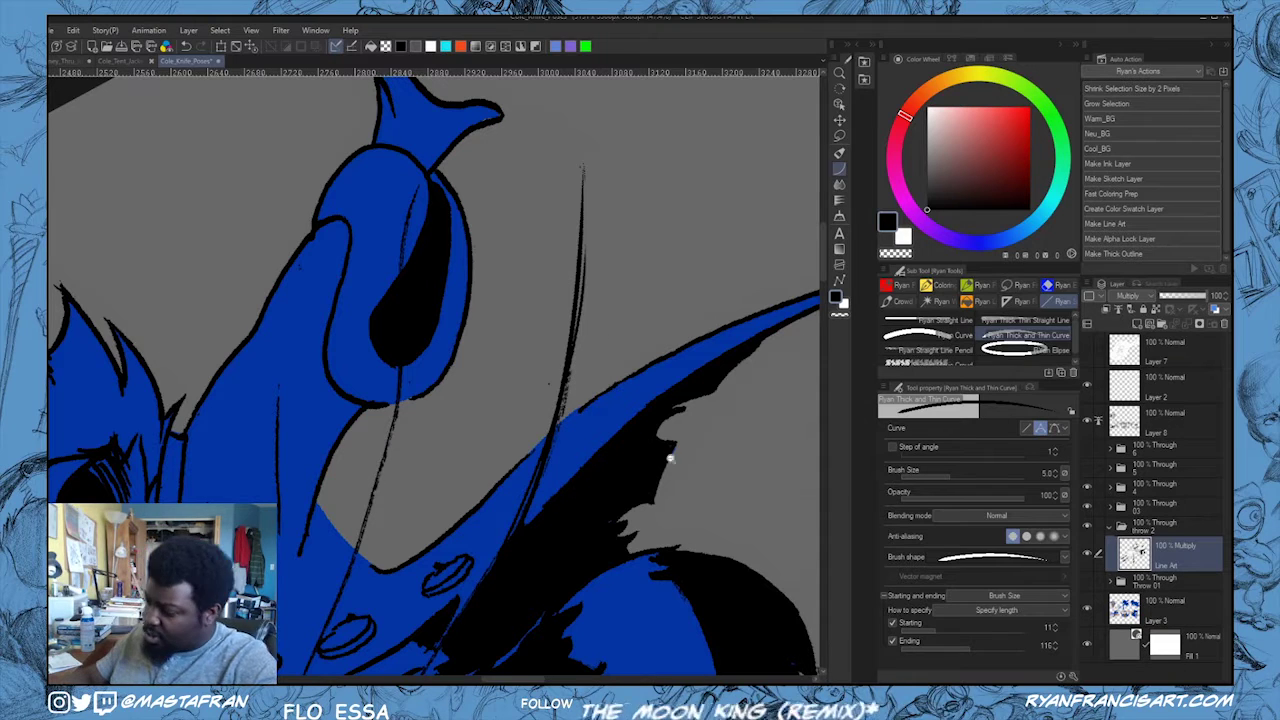
scroll(670, 459, "down", 3)
left_click(219, 30)
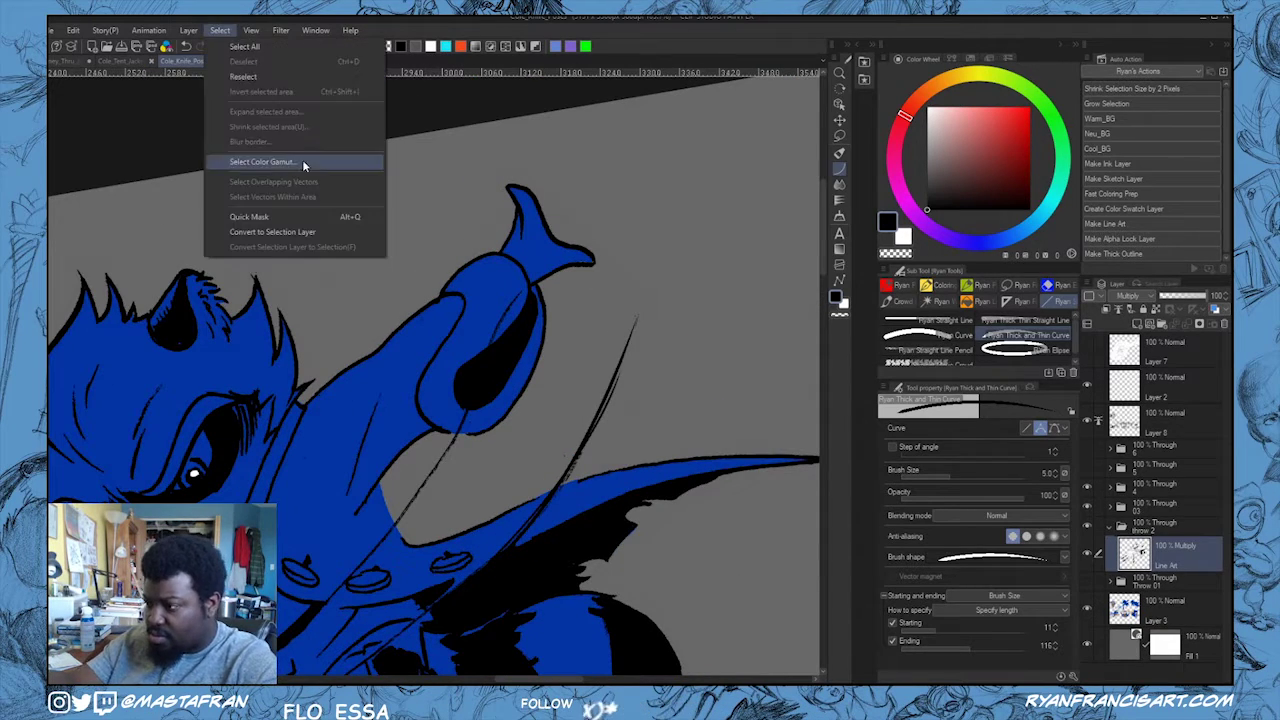
left_click(302, 159)
left_click(728, 478)
scroll(681, 411, "down", 3)
- Use the Ryan Flatting Lasso to subtract the stray speck near the edge of the black tail tip from the selection
key("m")
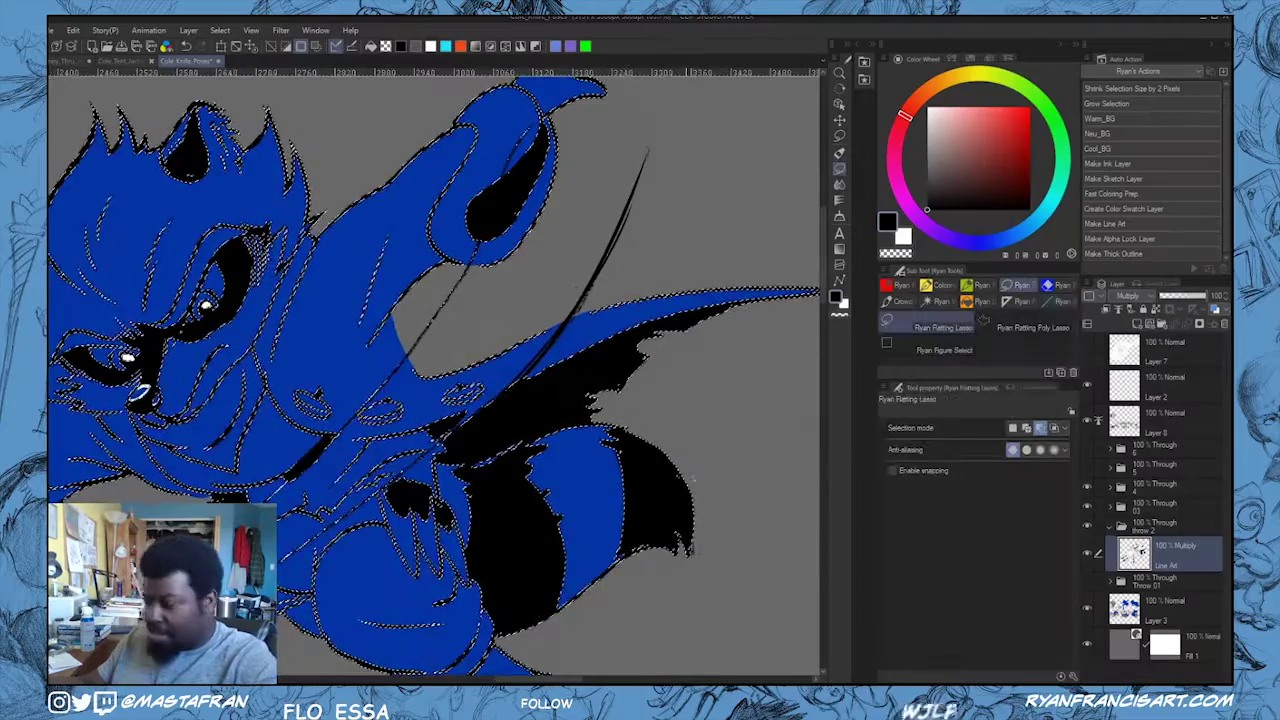
scroll(614, 400, "up", 4)
scroll(640, 355, "up", 2)
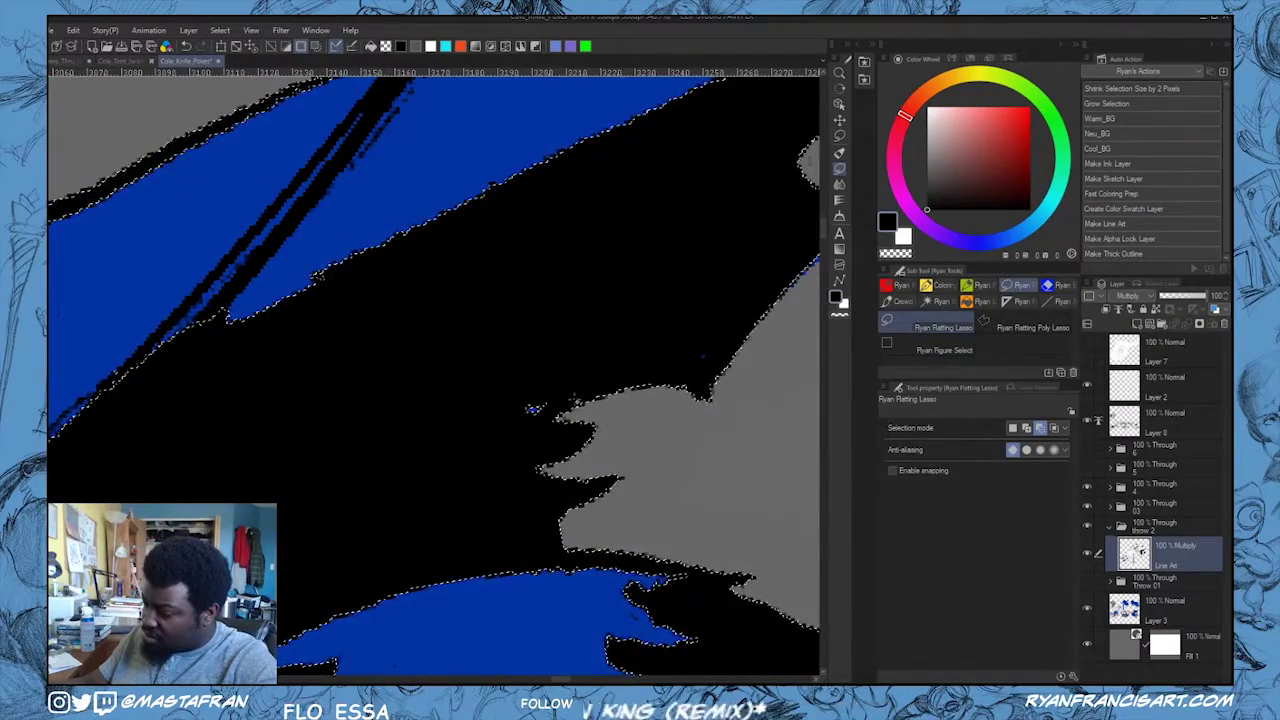
scroll(645, 445, "down", 4)
scroll(650, 445, "up", 1)
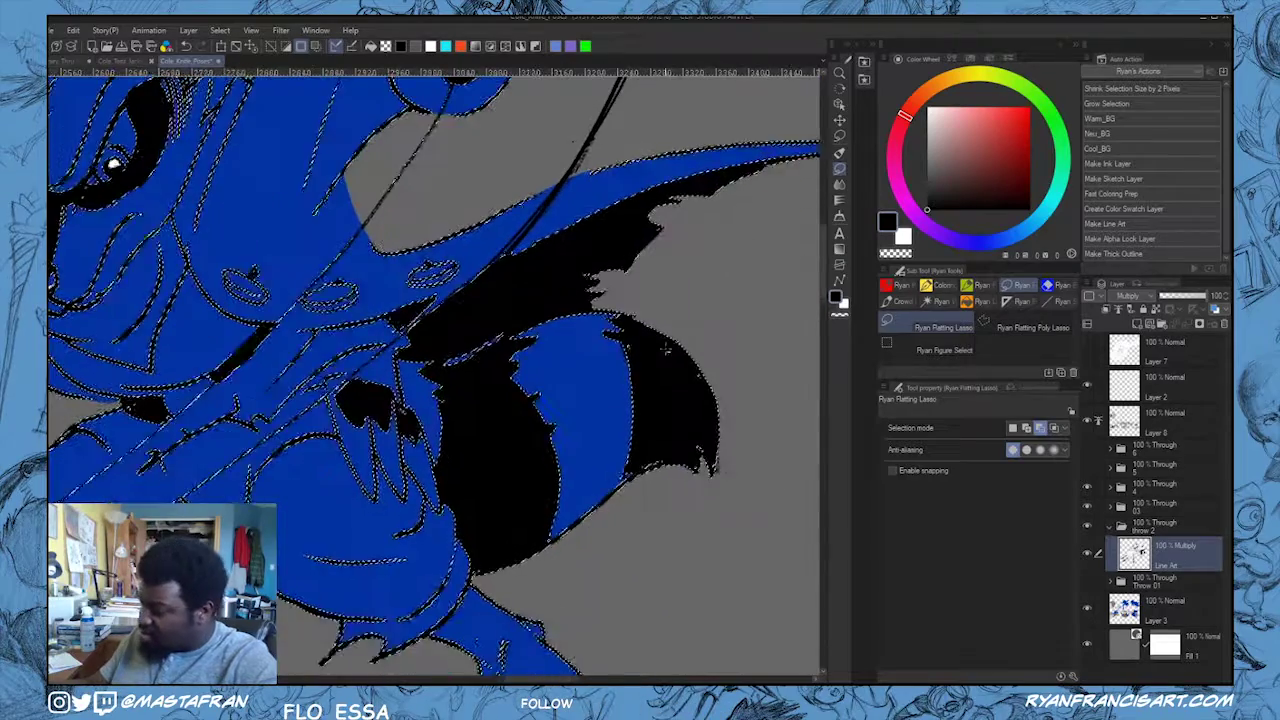
scroll(700, 440, "up", 3)
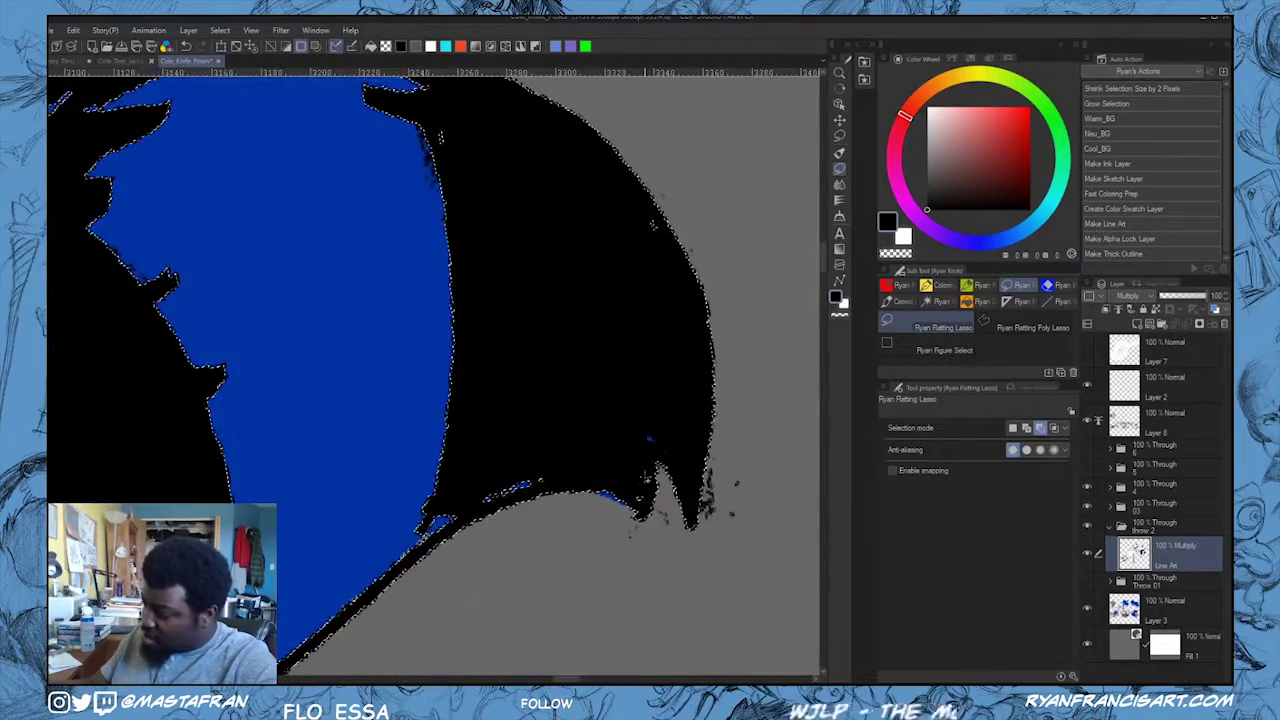
left_click_drag(648, 316, 595, 415)
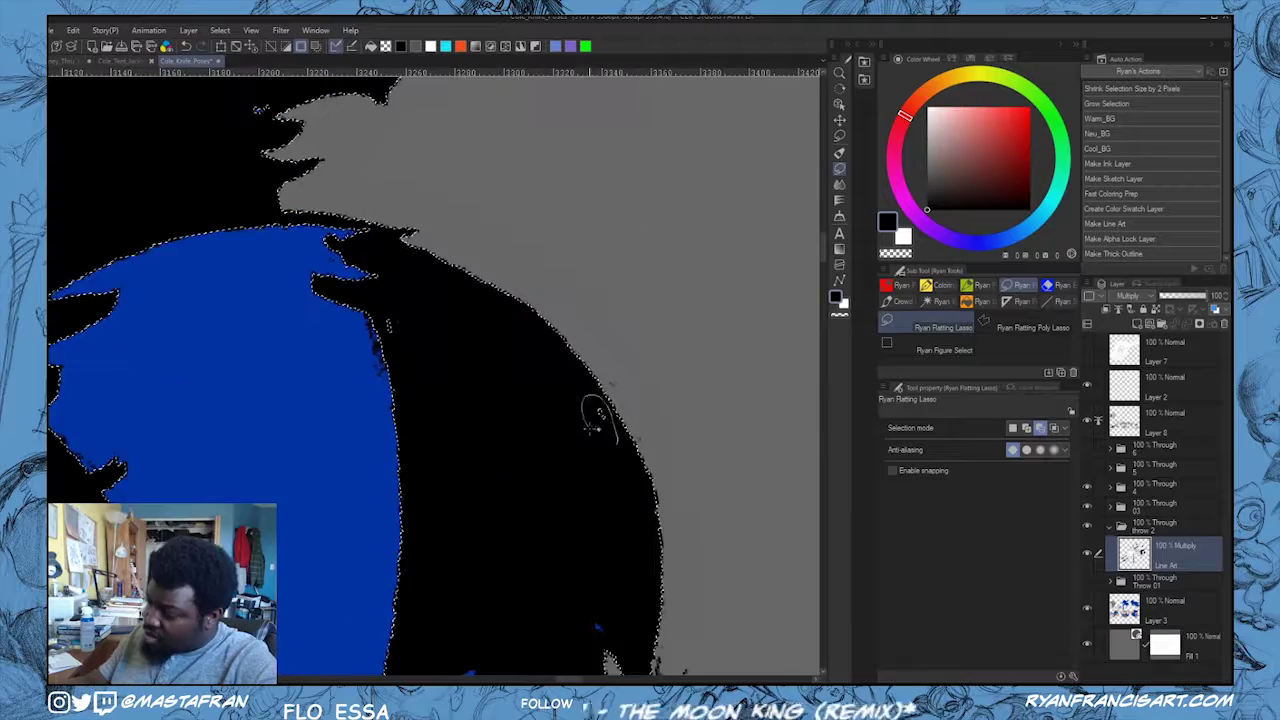
scroll(466, 441, "down", 1)
- Subtract the stray marks and inner fold lines of the cat's lower leg from the selection with the lasso
left_click_drag(385, 583, 583, 331)
left_click_drag(322, 594, 494, 394)
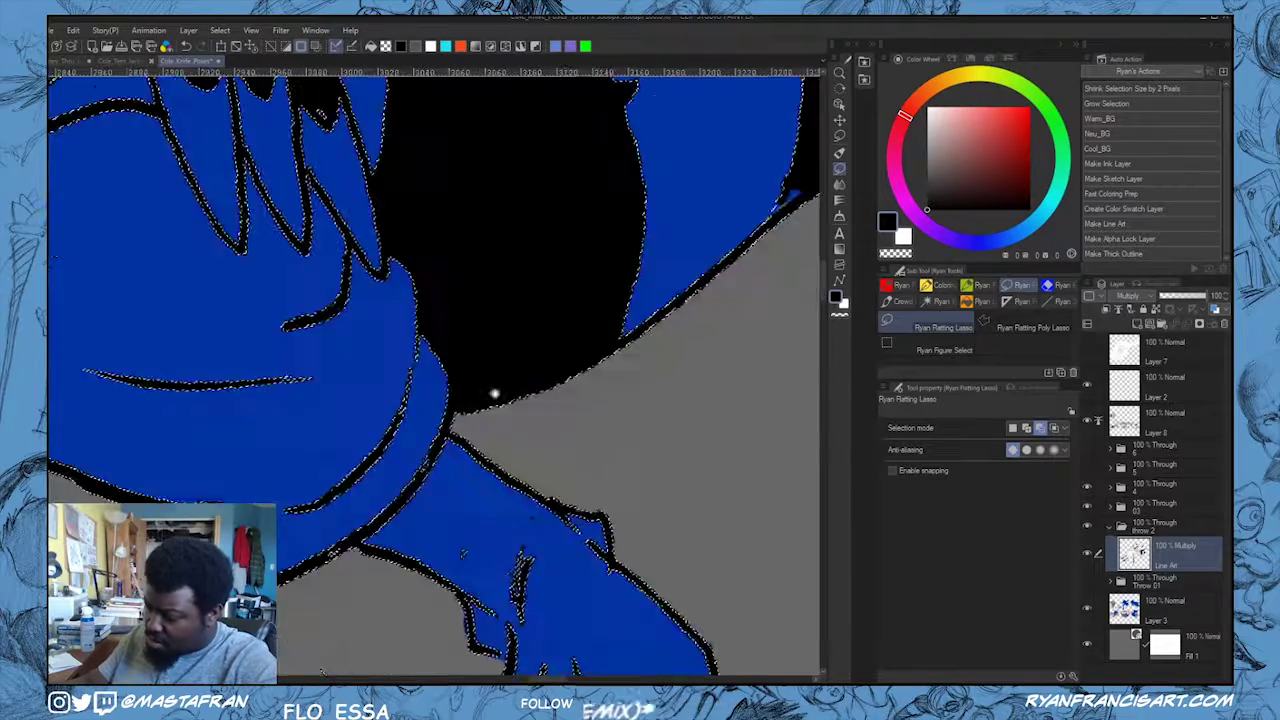
left_click_drag(479, 542, 539, 421)
scroll(508, 532, "down", 1)
scroll(548, 476, "up", 2)
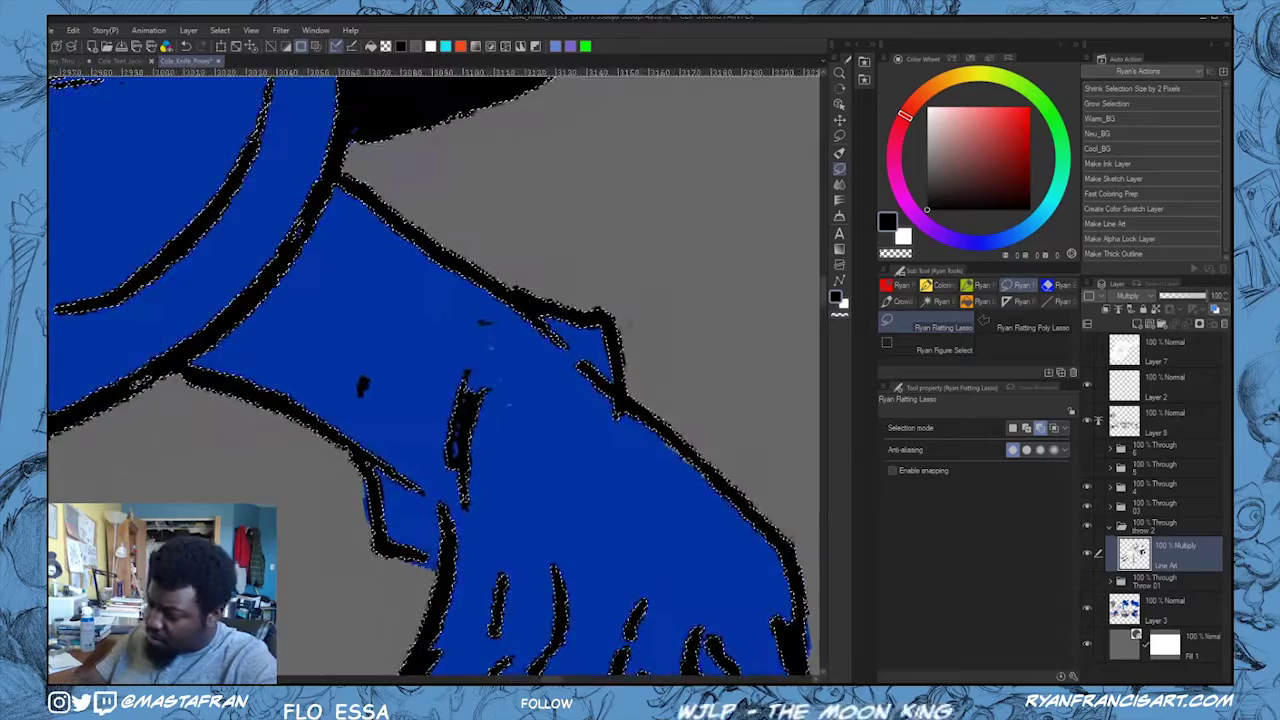
left_click_drag(538, 367, 454, 514)
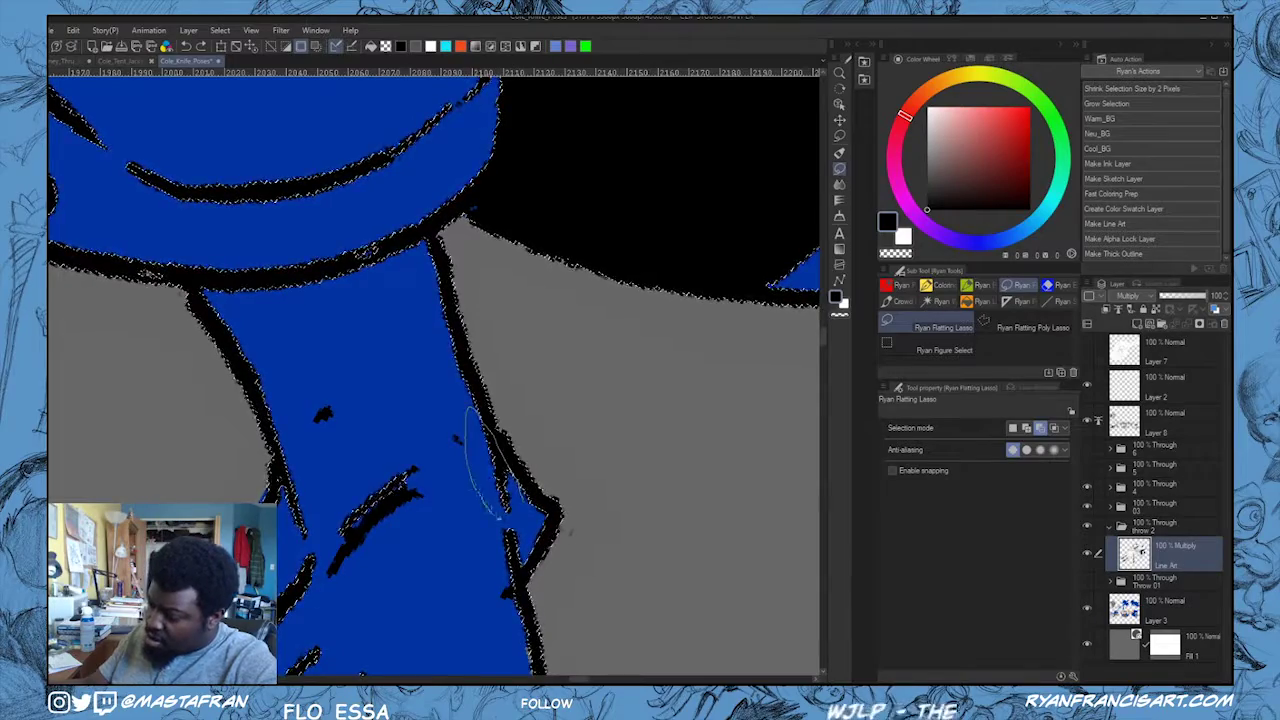
left_click_drag(500, 518, 516, 508)
mouse_move(505, 505)
left_mouse_down()
mouse_move(625, 520)
mouse_move(647, 480)
left_mouse_up()
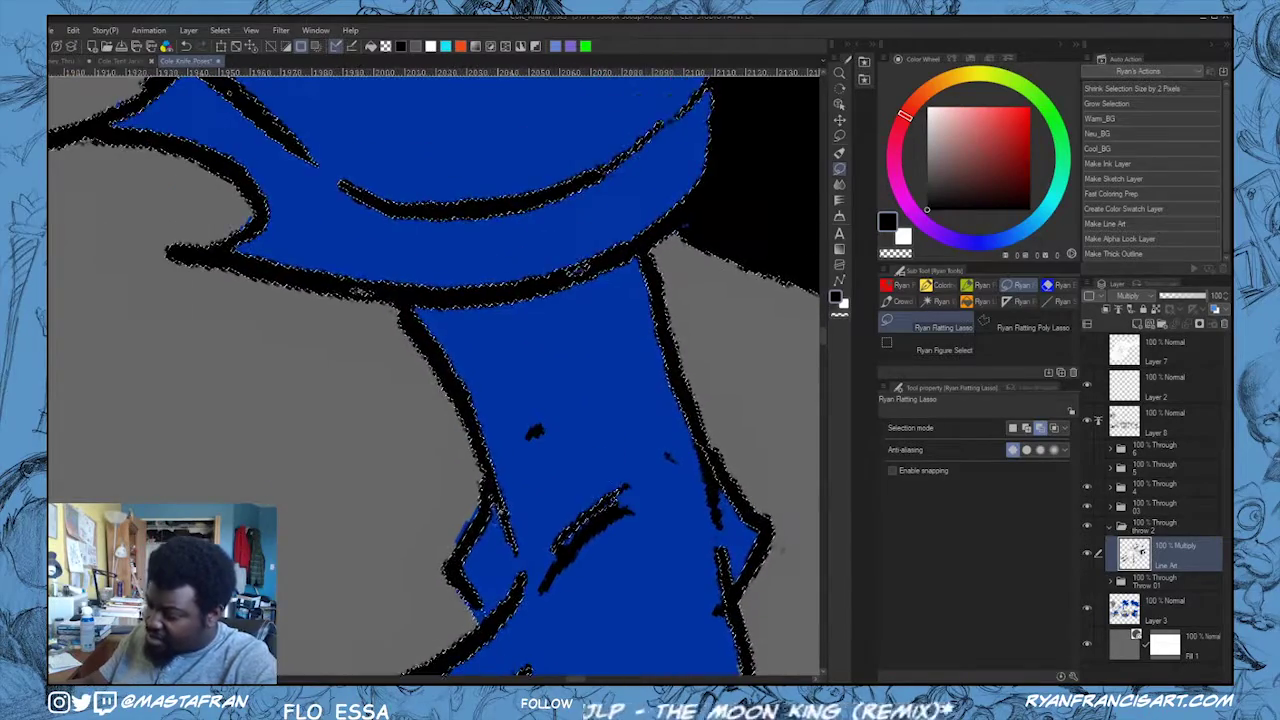